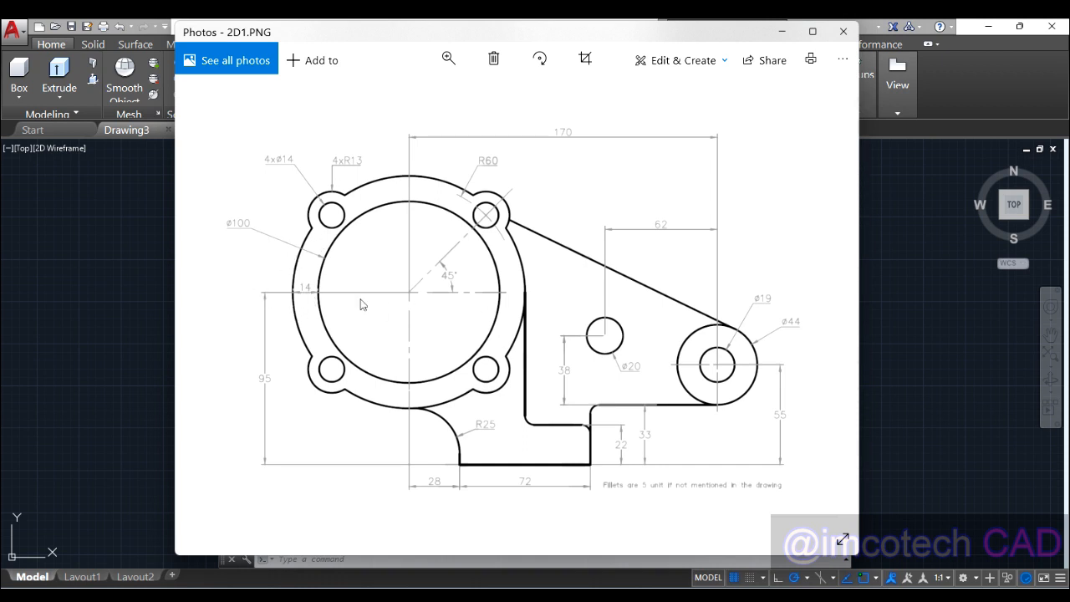
Switch from the reference drawing to AutoCAD and draw a circle of diameter 100 in the empty drawing.
{"action": "left_click", "coordinate": [783, 31]}
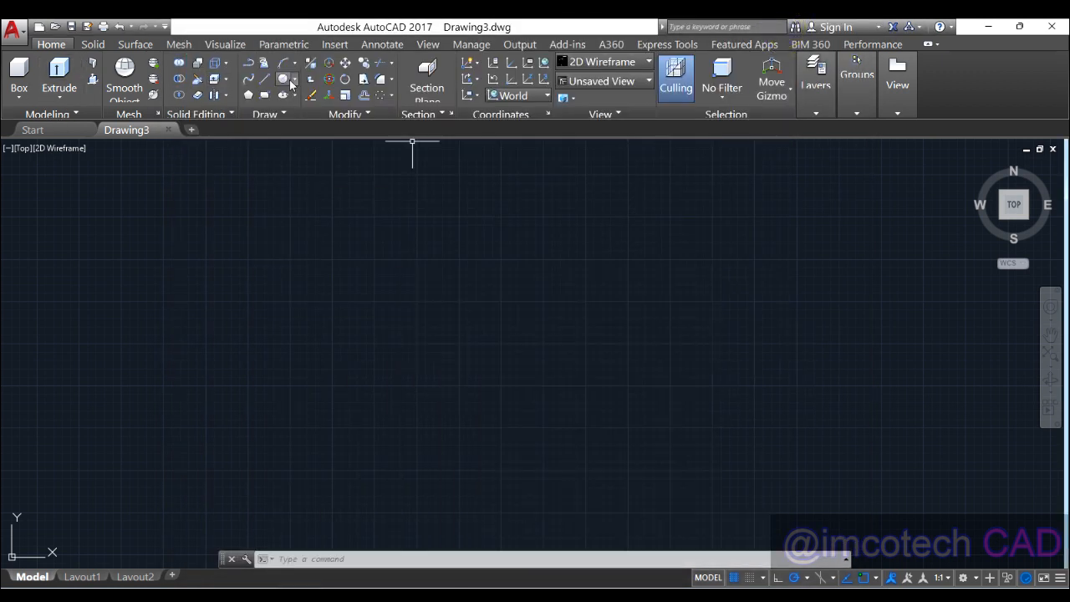
{"action": "left_click", "coordinate": [291, 81]}
{"action": "left_click", "coordinate": [326, 126]}
{"action": "left_click", "coordinate": [224, 307]}
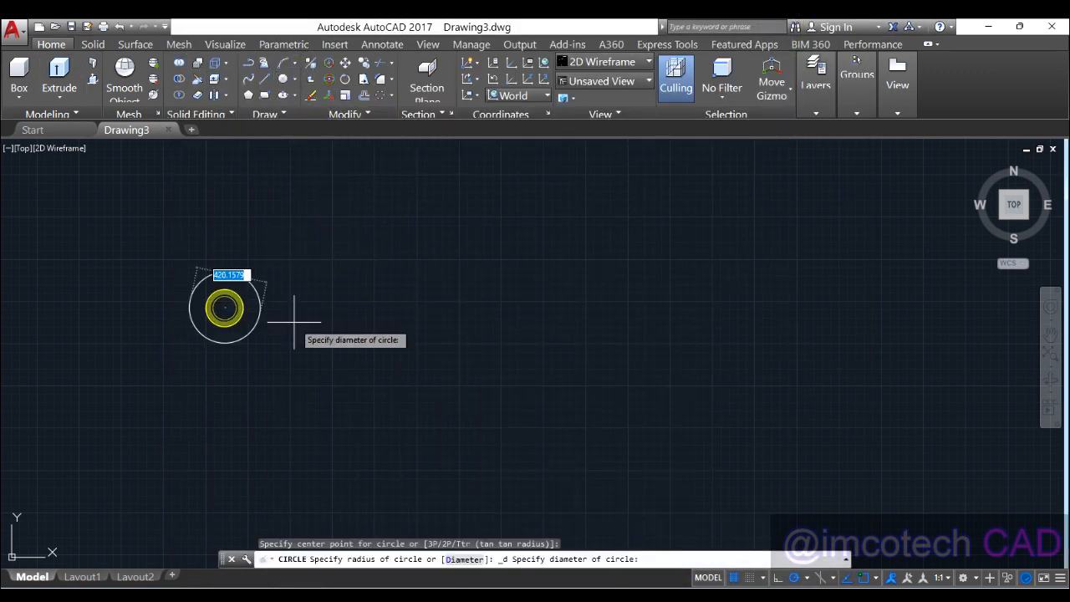
{"action": "type", "text": "100"}
{"action": "key", "text": "Return"}
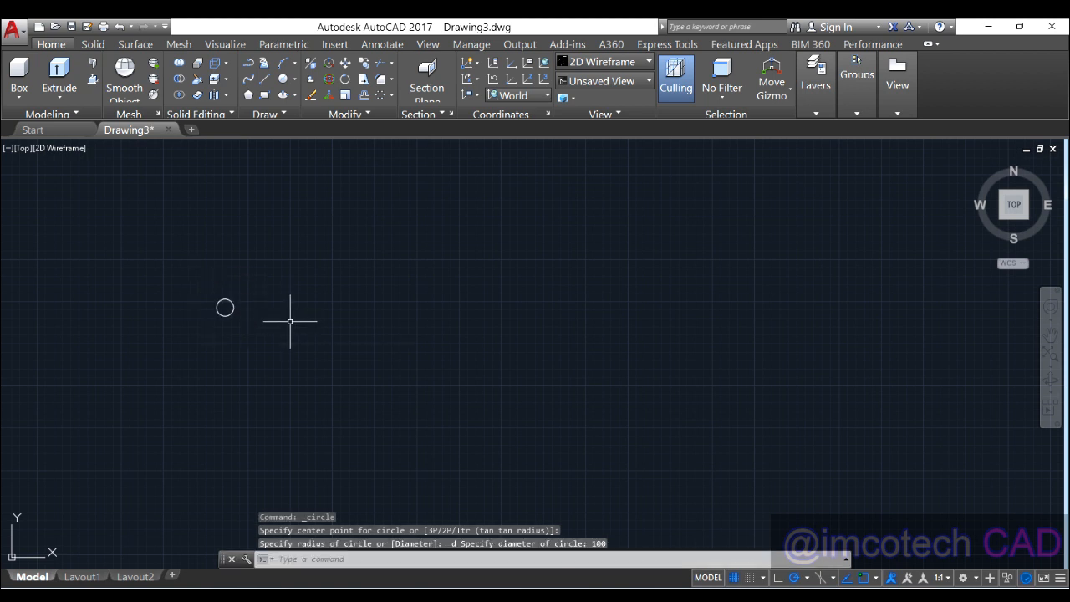
Draw a second circle of diameter 128 concentric with the existing circle.
{"action": "middle_click", "coordinate": [290, 321]}
{"action": "scroll", "coordinate": [309, 167], "scroll_direction": "down", "scroll_amount": 2}
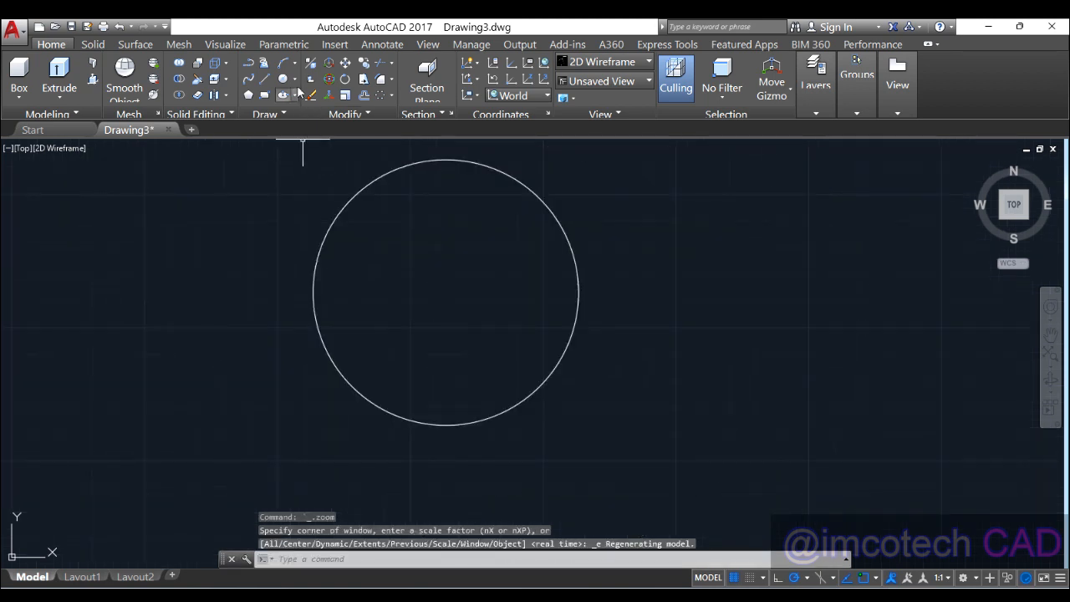
{"action": "left_click", "coordinate": [295, 84]}
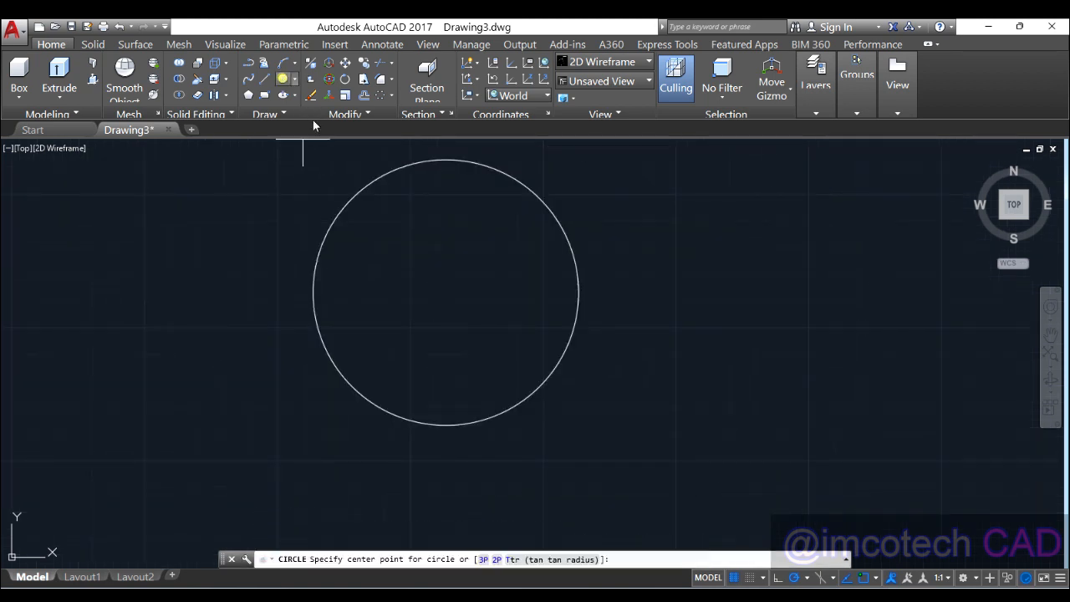
{"action": "left_click", "coordinate": [445, 292]}
{"action": "type", "text": "d"}
{"action": "key", "text": "Return"}
{"action": "type", "text": "12"}
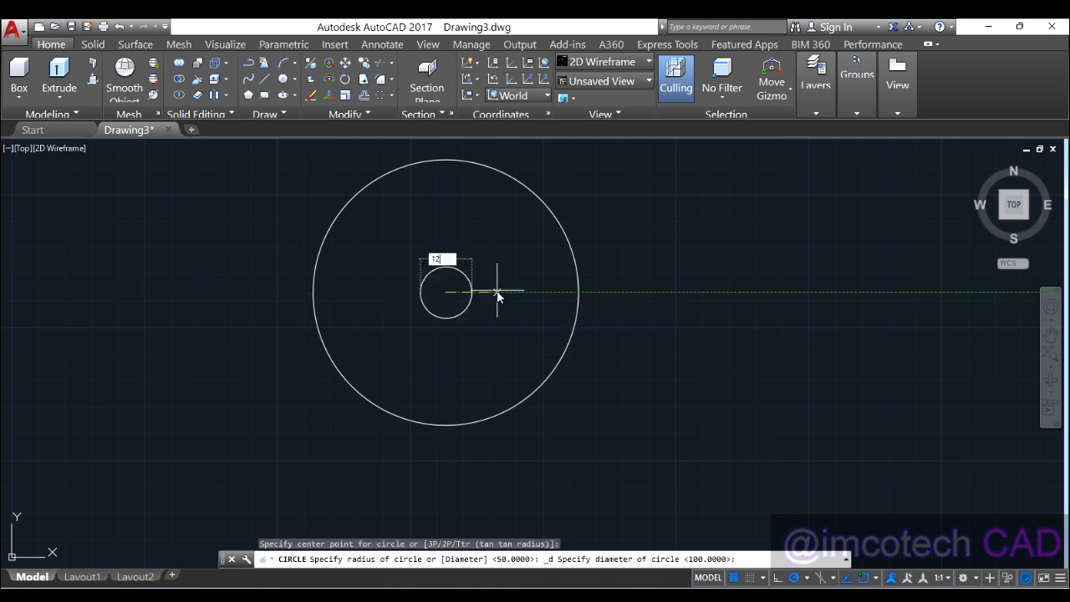
{"action": "type", "text": "8"}
{"action": "key", "text": "Return"}
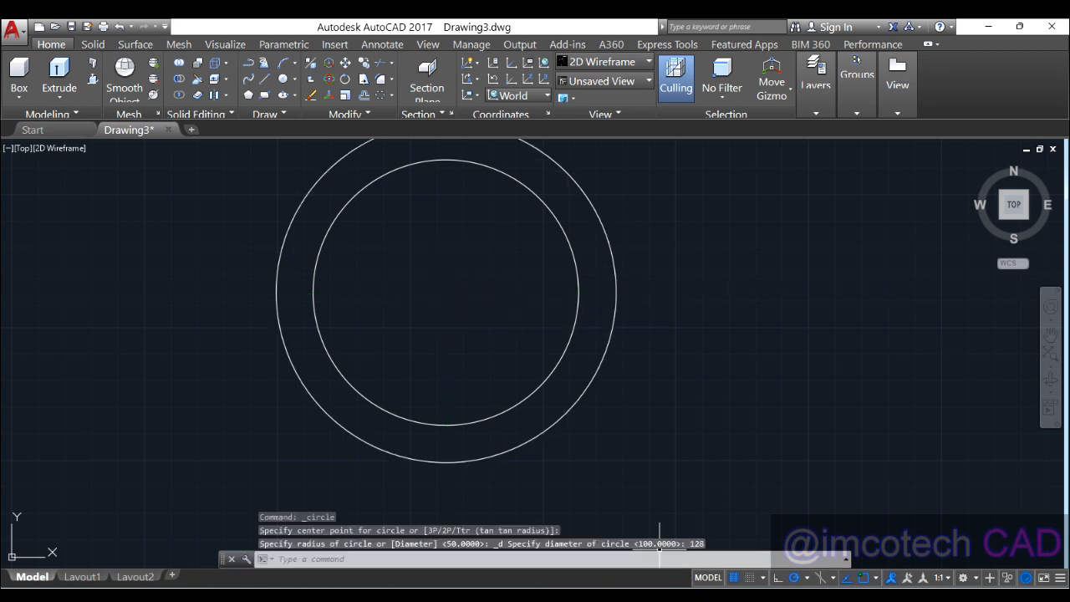
Draw vertical and horizontal construction lines through the common center of the circles.
{"action": "left_click", "coordinate": [269, 114]}
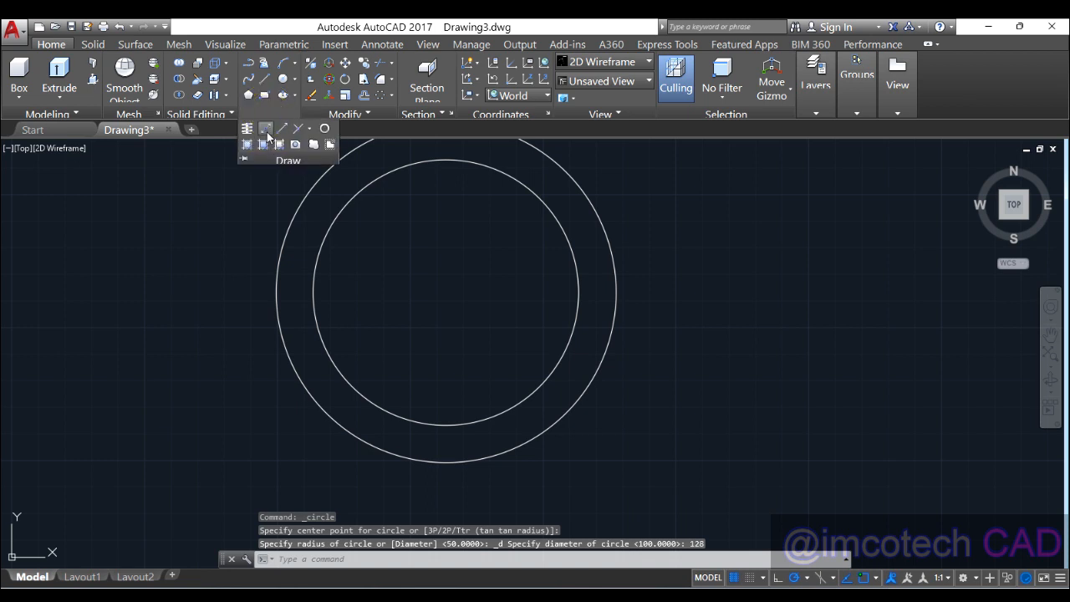
{"action": "left_click", "coordinate": [265, 128]}
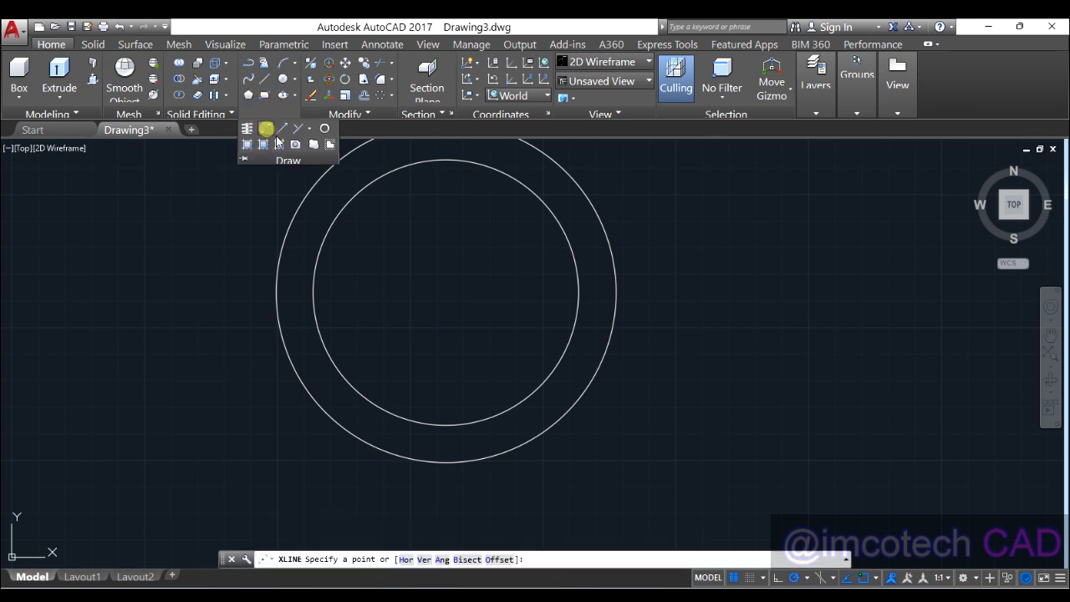
{"action": "left_click", "coordinate": [446, 293]}
{"action": "left_click", "coordinate": [445, 213]}
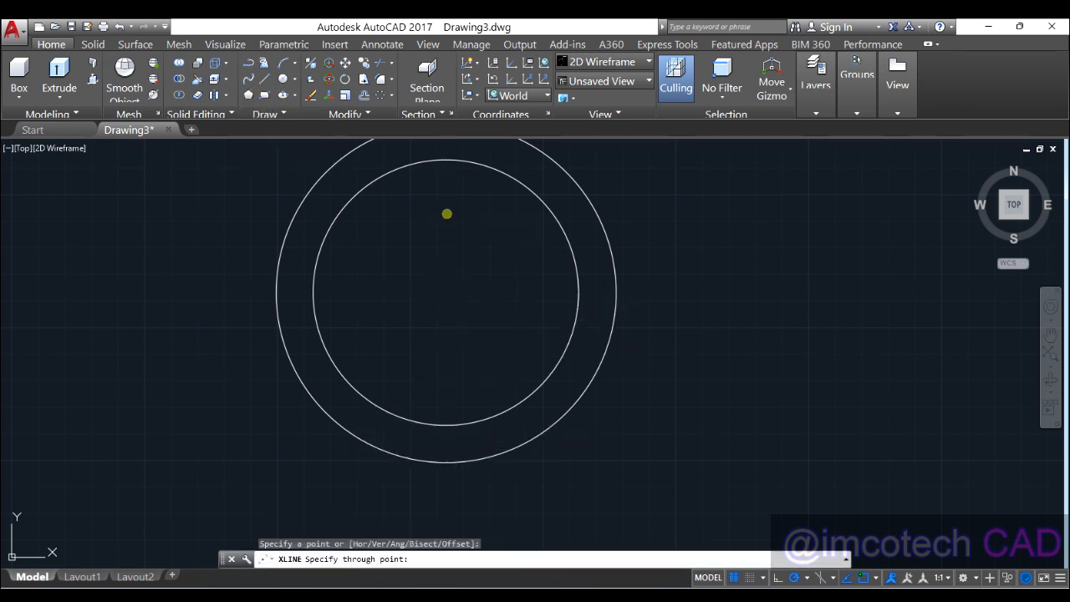
{"action": "left_click", "coordinate": [561, 292]}
{"action": "key", "text": "Return"}
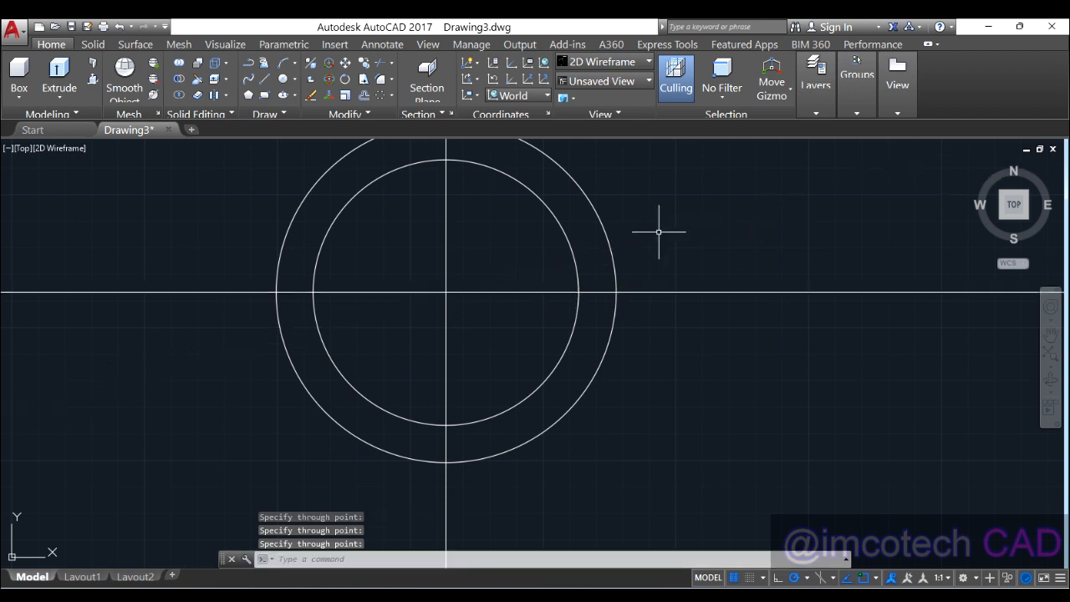
Check the reference drawing, then return to AutoCAD and draw a concentric circle of radius 60 at the construction lines' intersection.
{"action": "key", "text": "alt+Tab"}
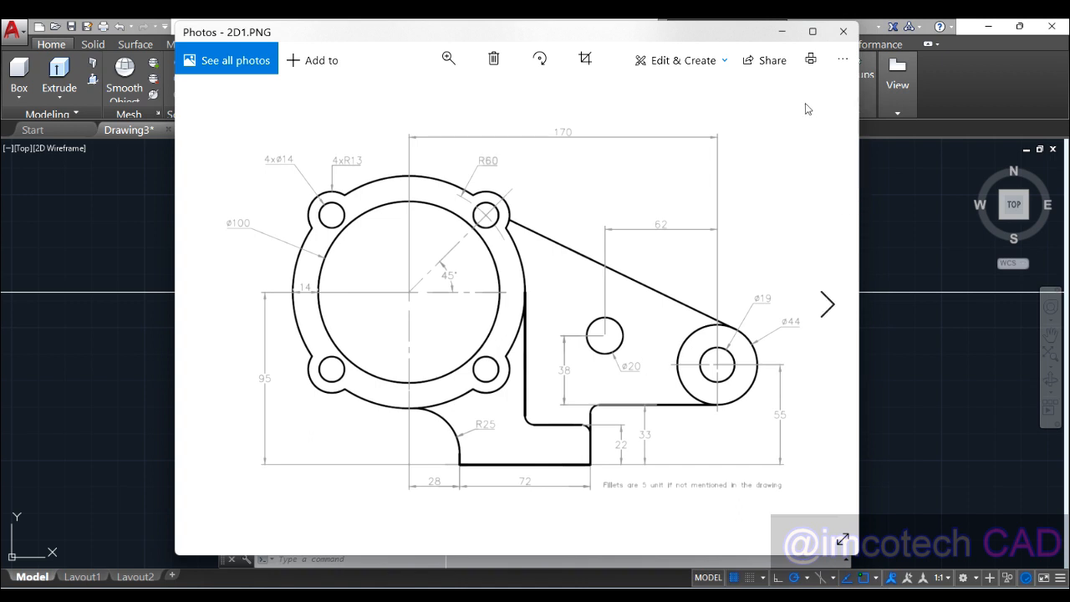
{"action": "left_click", "coordinate": [782, 31]}
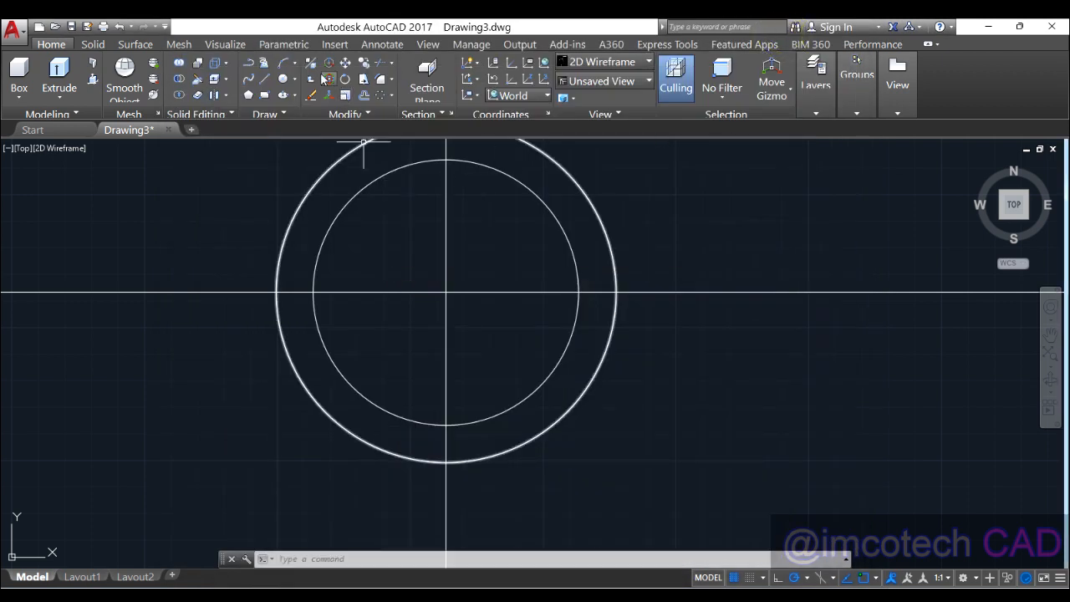
{"action": "left_click", "coordinate": [285, 79]}
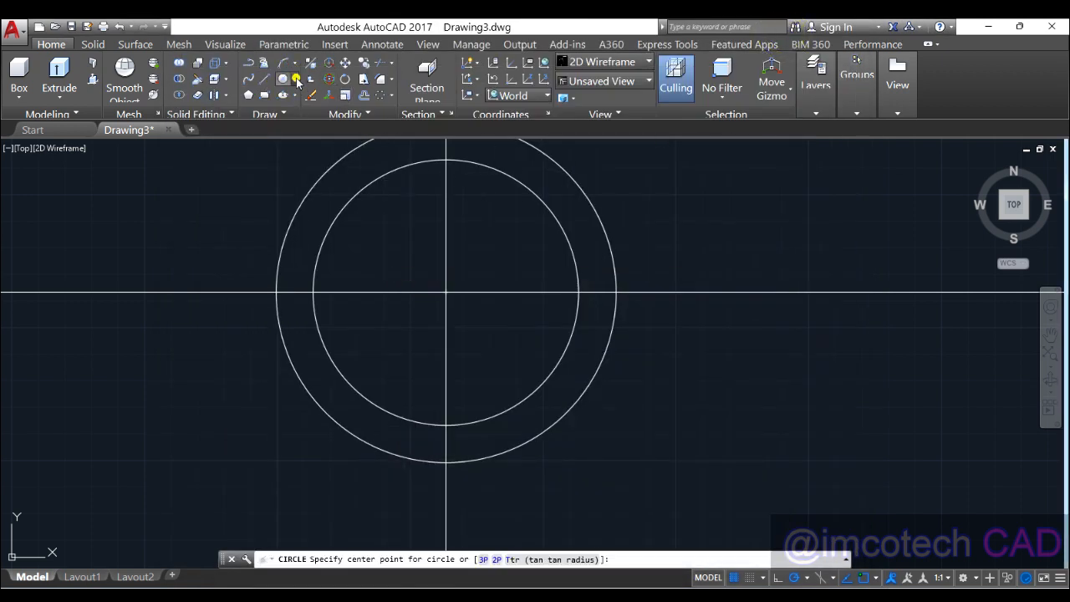
{"action": "left_click", "coordinate": [295, 79]}
{"action": "left_click", "coordinate": [318, 129]}
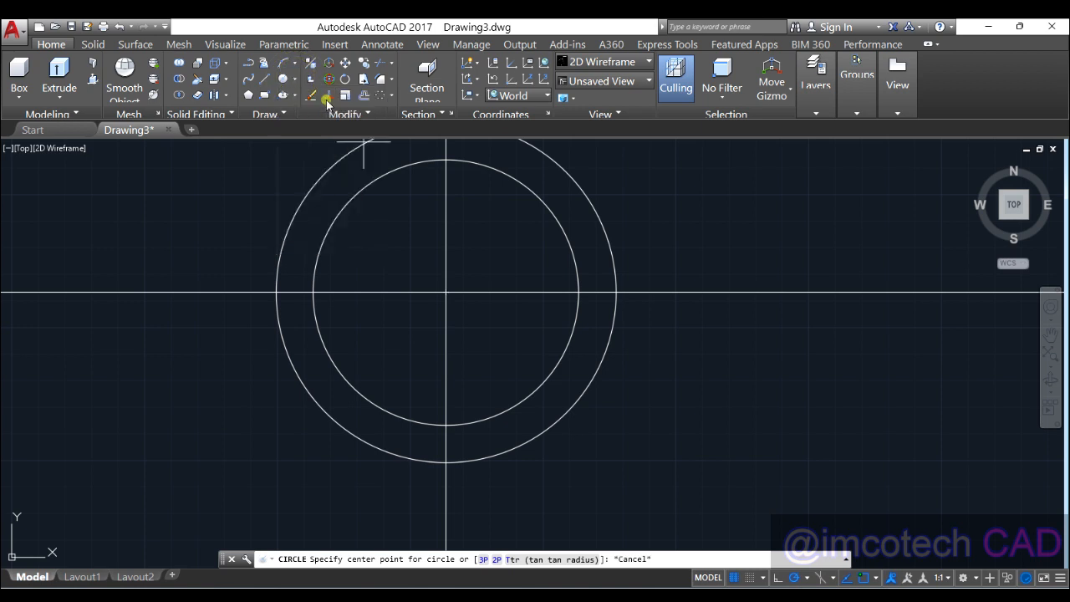
{"action": "left_click", "coordinate": [446, 293]}
{"action": "type", "text": "60"}
{"action": "key", "text": "Return"}
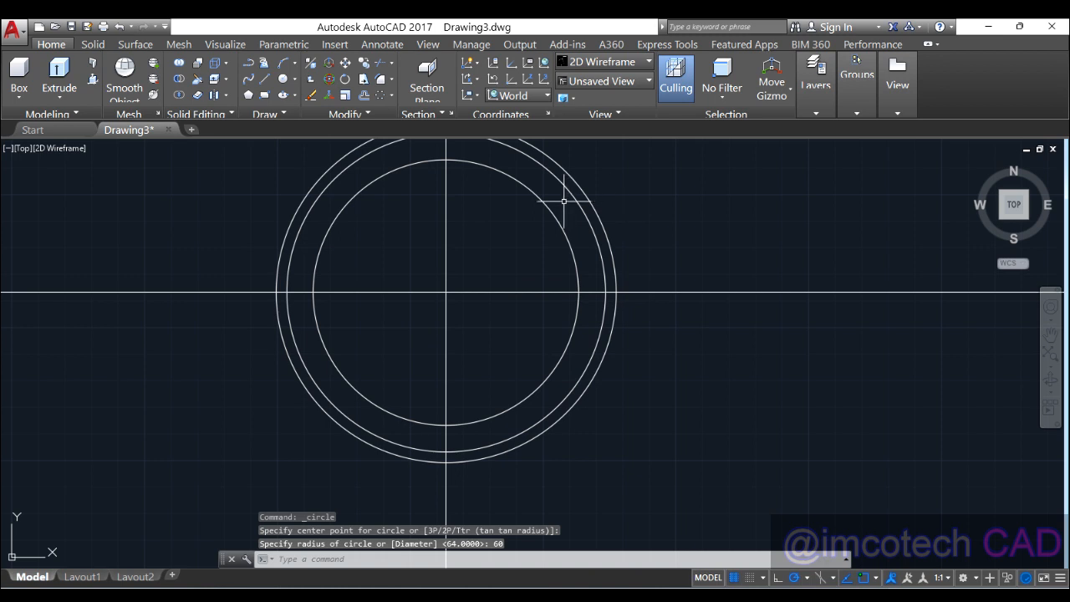
Check the reference drawing, return to AutoCAD and draw a line 100 long at 45° from the circles' center.
{"action": "left_click", "coordinate": [568, 195]}
{"action": "middle_click_drag", "start_coordinate": [489, 276], "coordinate": [393, 315]}
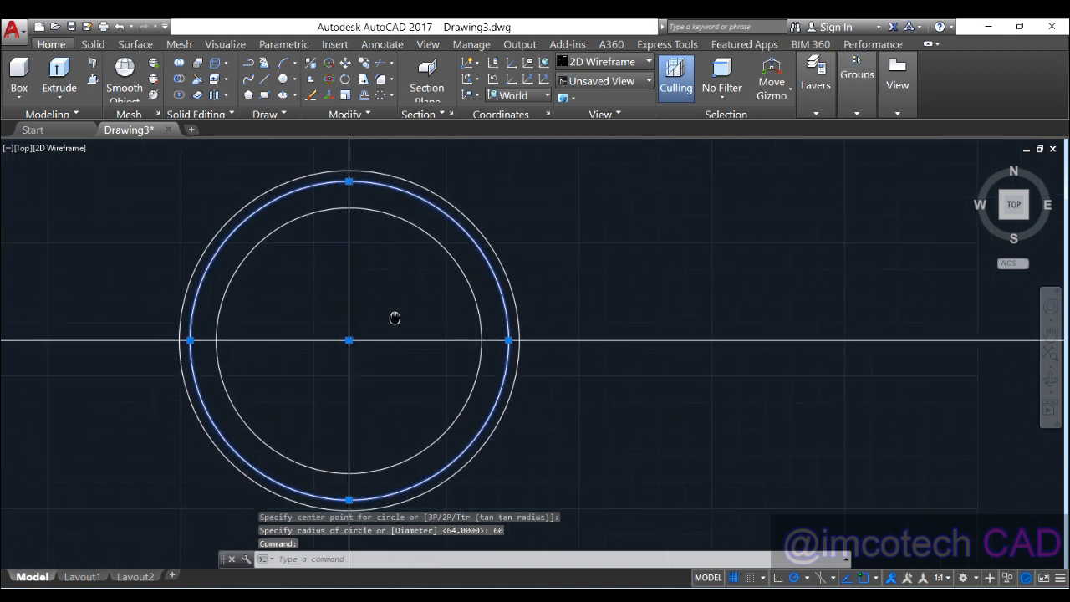
{"action": "key", "text": "alt+Tab"}
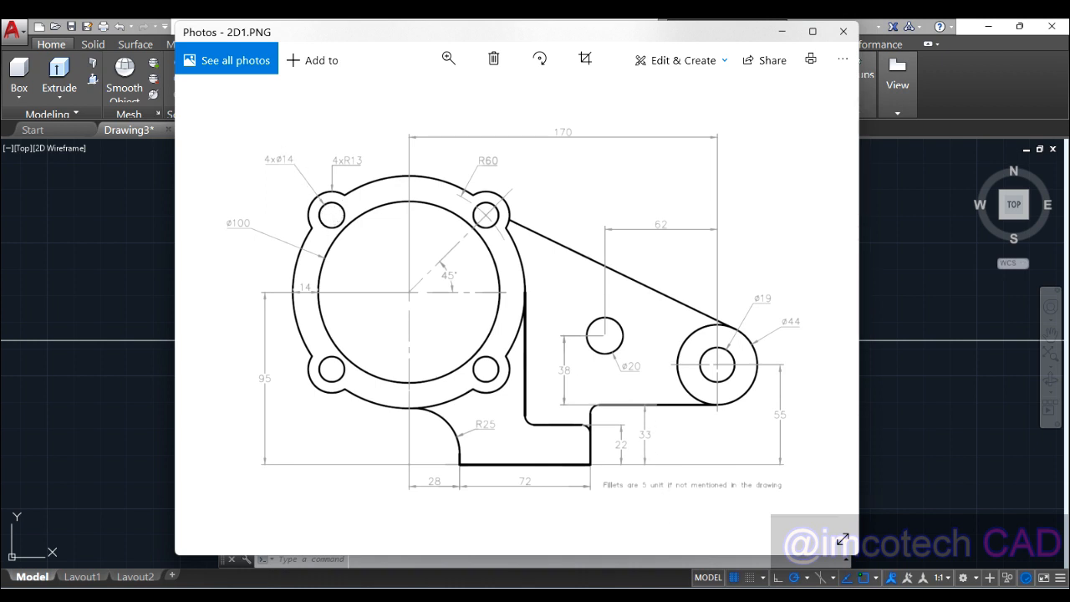
{"action": "left_click", "coordinate": [685, 597]}
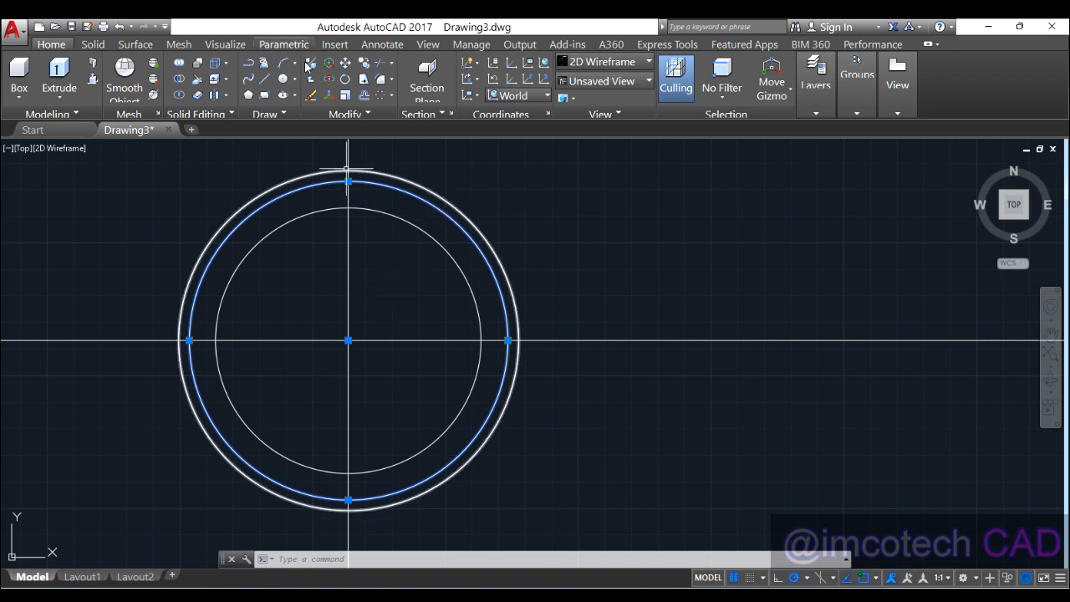
{"action": "left_click", "coordinate": [264, 79]}
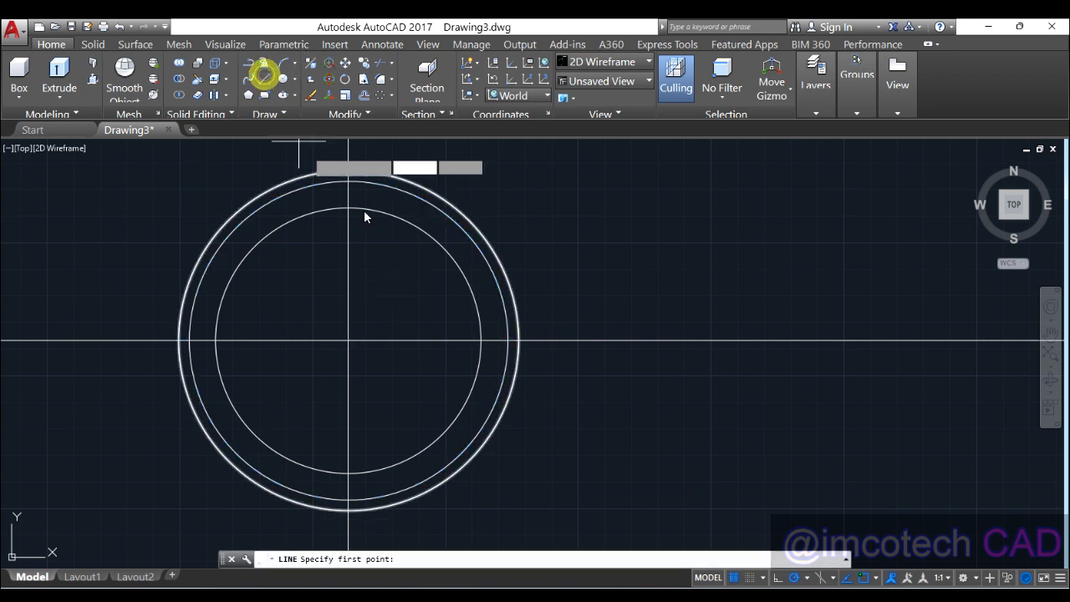
{"action": "left_click", "coordinate": [348, 340]}
{"action": "type", "text": "100"}
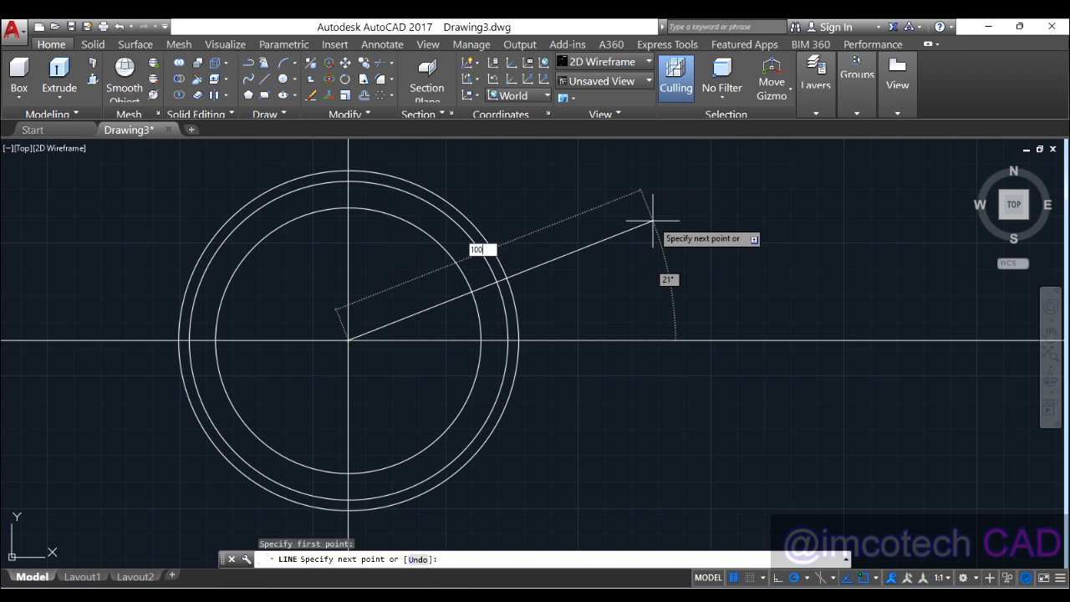
{"action": "key", "text": "Tab"}
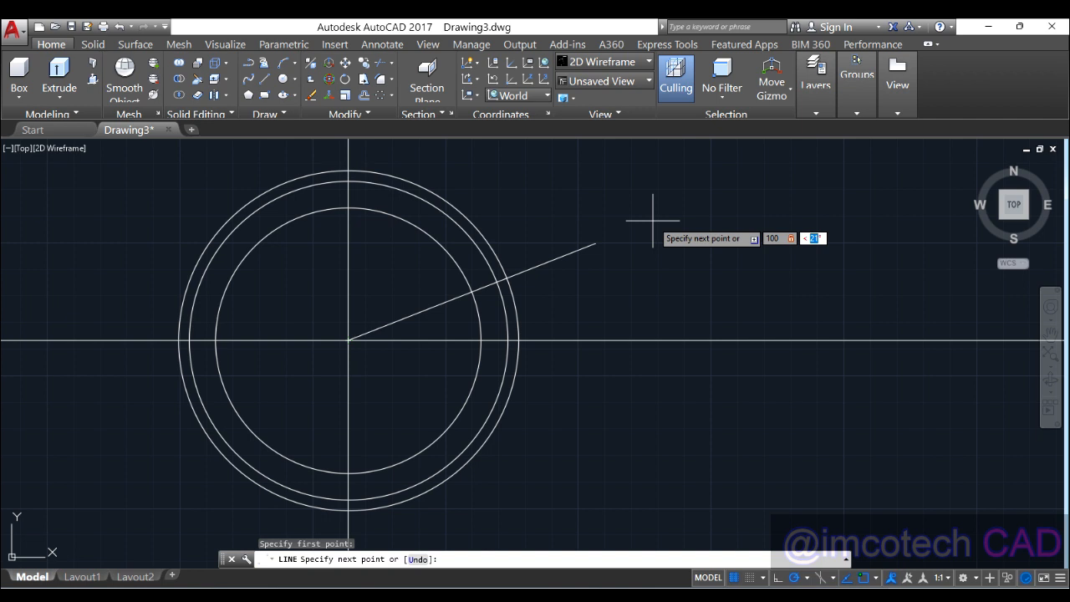
{"action": "type", "text": "45"}
{"action": "key", "text": "Return"}
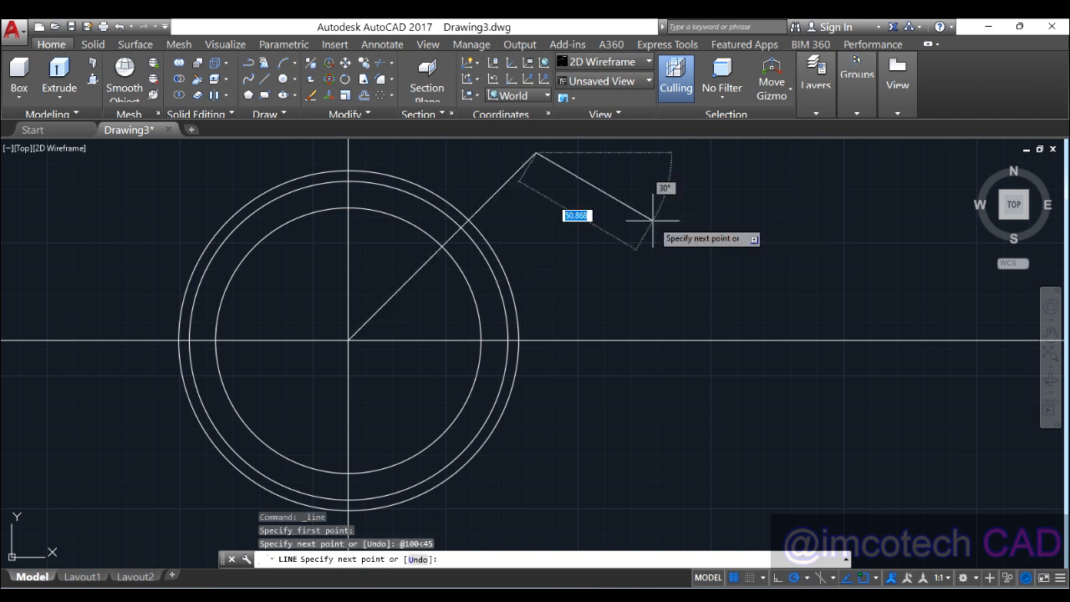
{"action": "key", "text": "Return"}
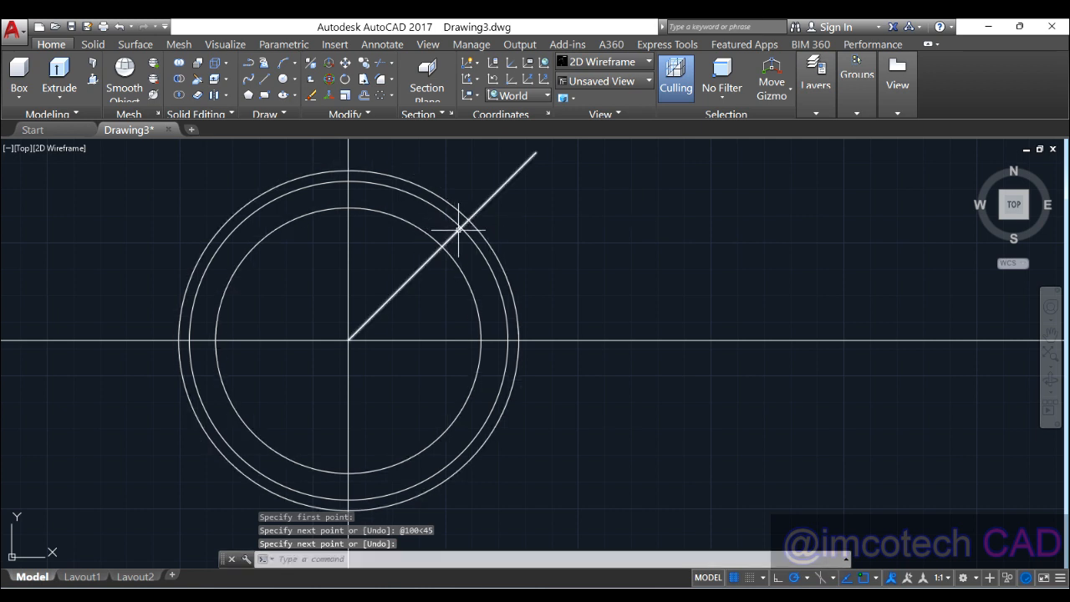
Draw two concentric circles of radius 7 and 13 where the 45° line crosses the radius 60 circle.
{"action": "left_click", "coordinate": [293, 80]}
{"action": "left_click", "coordinate": [335, 103]}
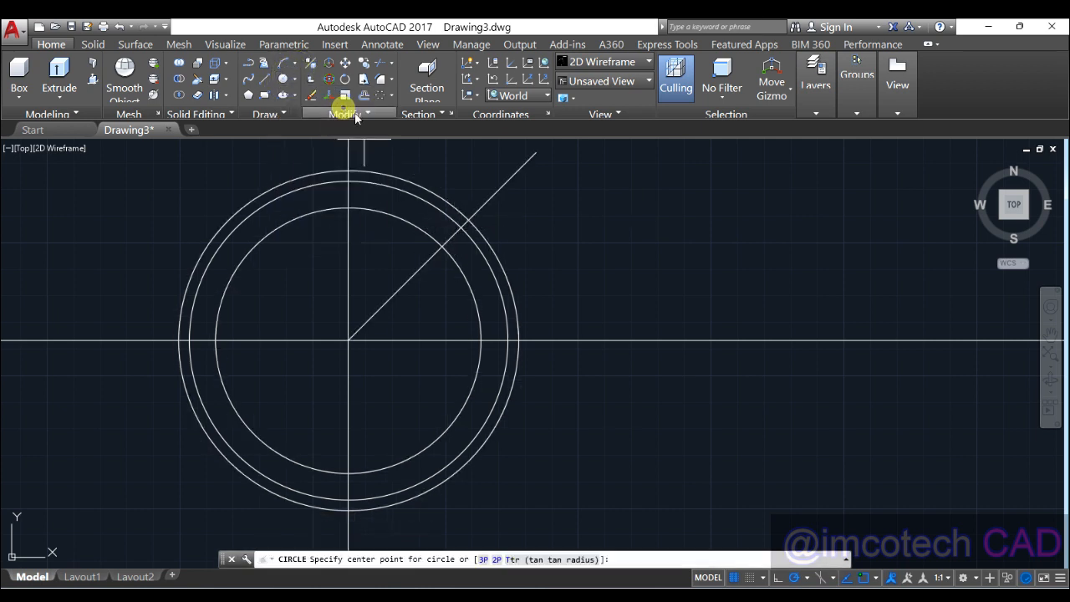
{"action": "left_click", "coordinate": [461, 227]}
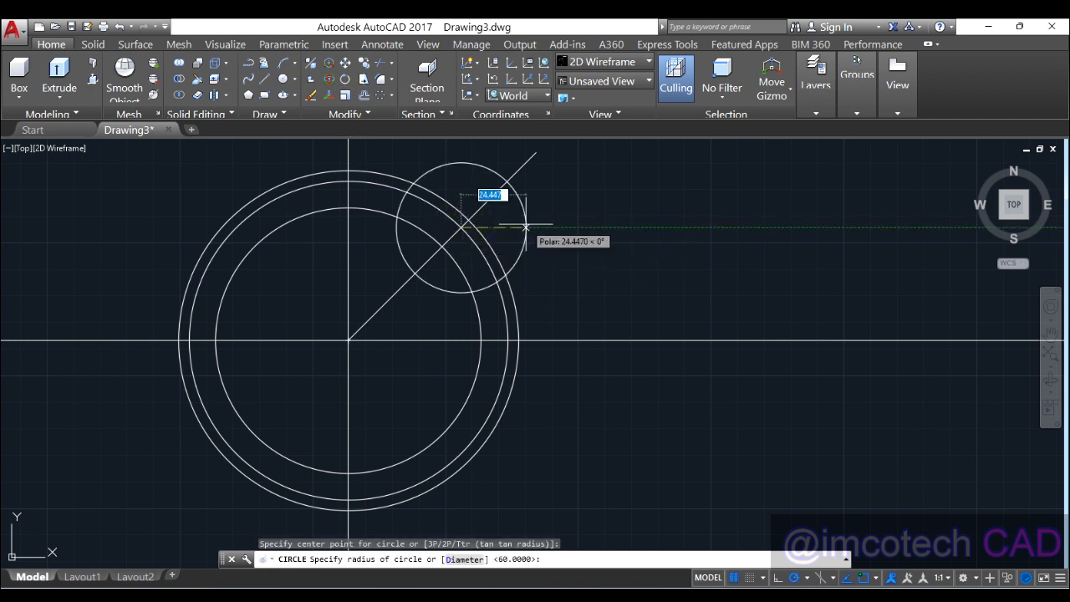
{"action": "type", "text": "7"}
{"action": "key", "text": "Return"}
{"action": "key", "text": "Return"}
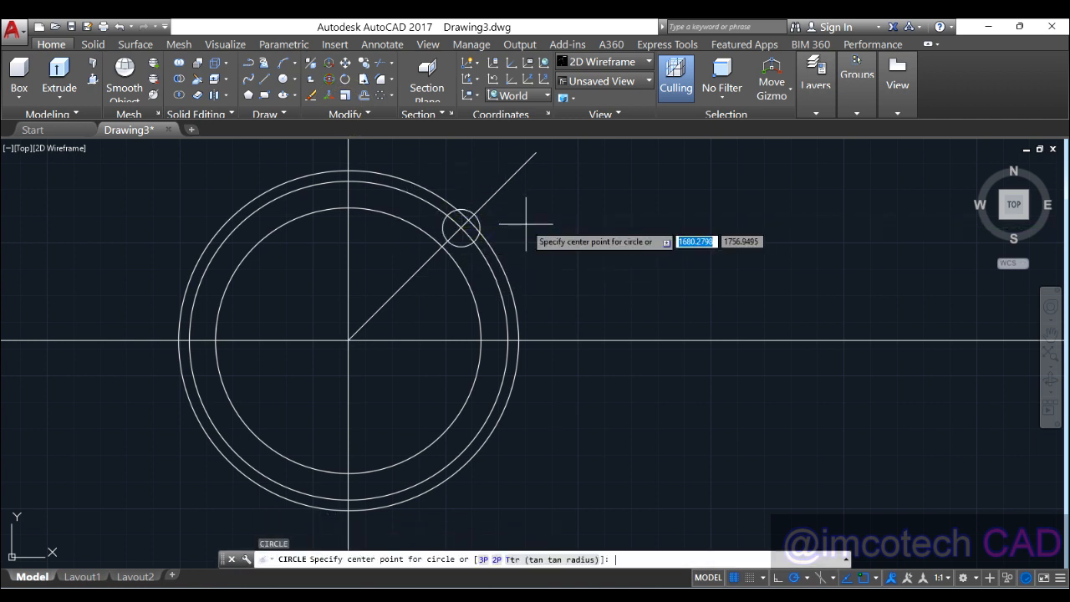
{"action": "left_click", "coordinate": [459, 226]}
{"action": "type", "text": "13"}
{"action": "key", "text": "Return"}
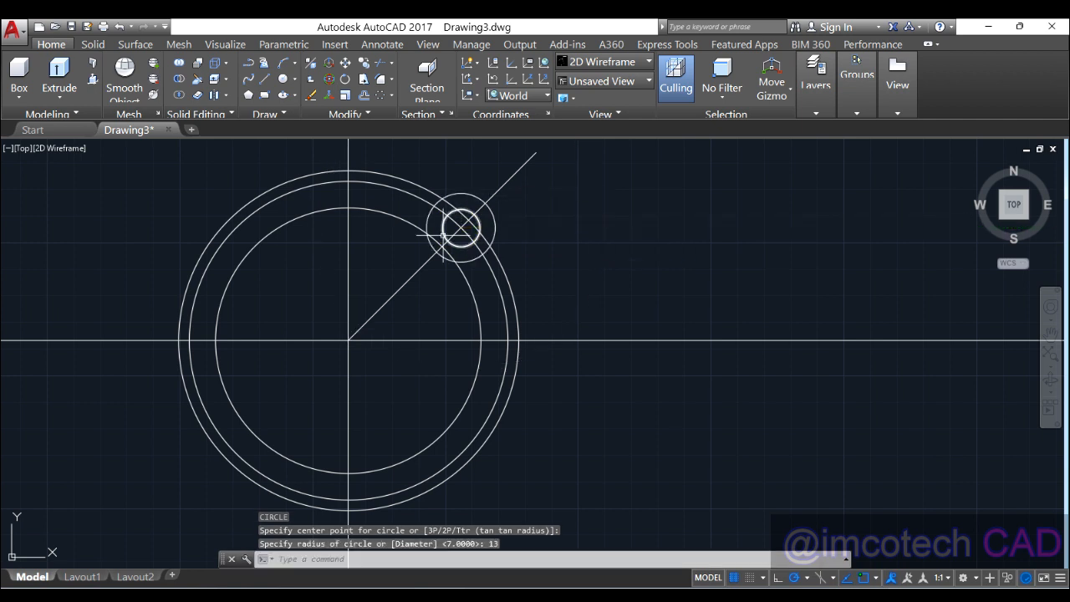
Trim the outer 128 circle inside the radius 13 lug and the lug's edges just inside the ring, merging their outlines.
{"action": "scroll", "coordinate": [459, 226], "scroll_direction": "up", "scroll_amount": 2}
{"action": "middle_click_drag", "start_coordinate": [448, 217], "coordinate": [438, 270]}
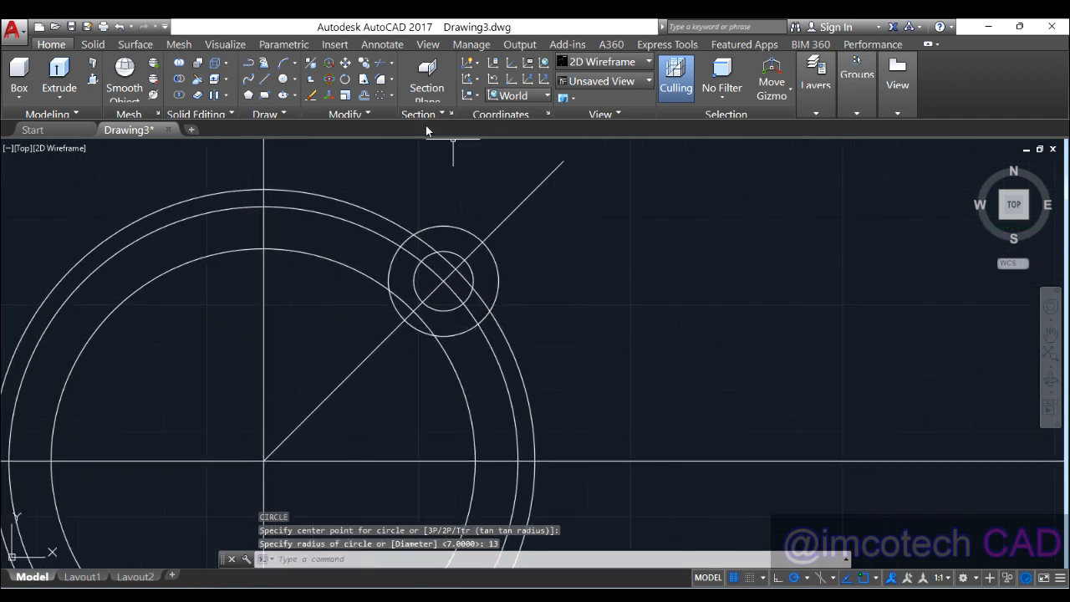
{"action": "left_click", "coordinate": [384, 63]}
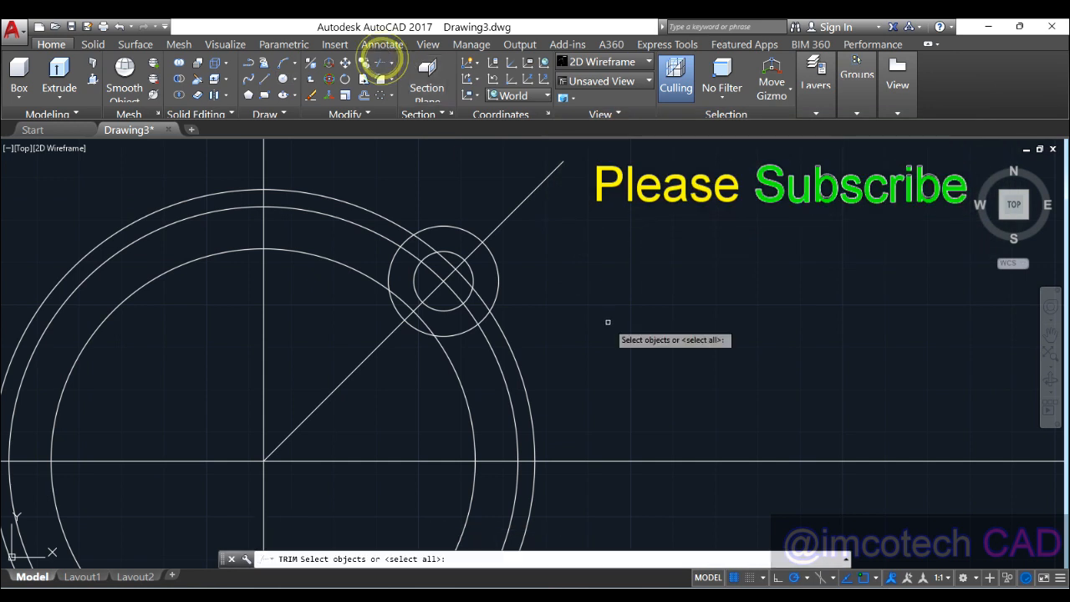
{"action": "key", "text": "Return"}
{"action": "left_click", "coordinate": [408, 240]}
{"action": "left_click", "coordinate": [427, 241]}
{"action": "left_click", "coordinate": [425, 243]}
{"action": "left_click", "coordinate": [480, 296]}
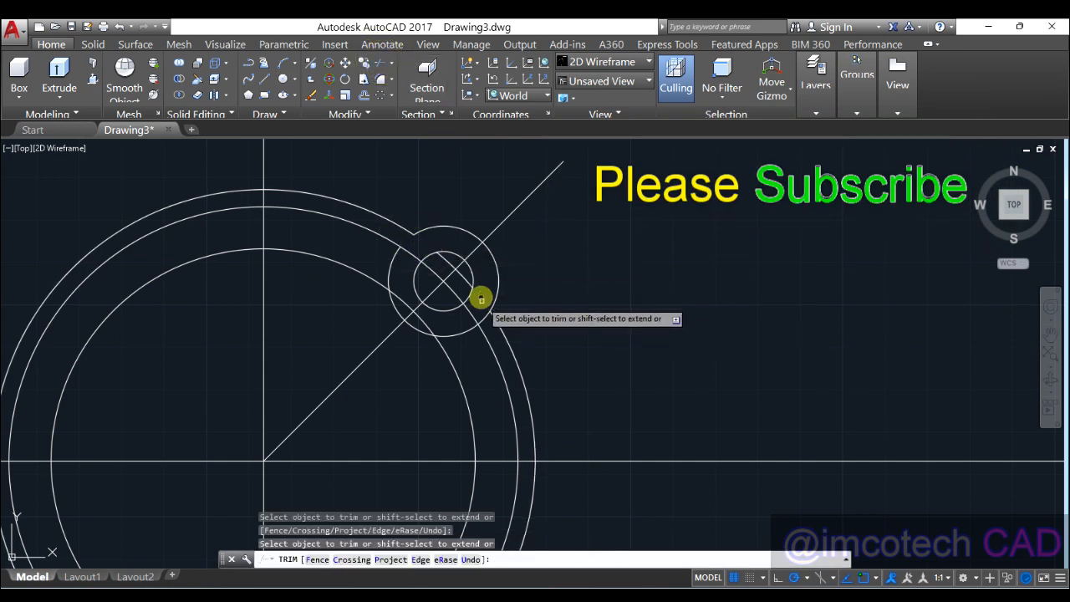
{"action": "left_click", "coordinate": [486, 318]}
{"action": "right_click", "coordinate": [556, 277]}
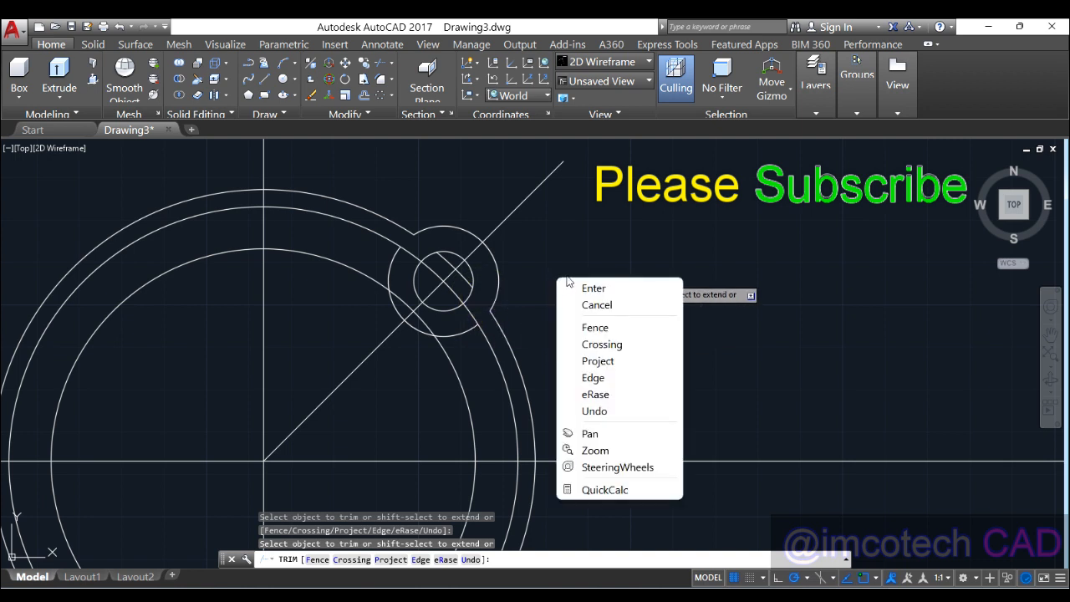
{"action": "left_click", "coordinate": [577, 288]}
Erase the 45° line, the leftover arc inside the small hole and the lug's remaining inner arc.
{"action": "left_click", "coordinate": [466, 278]}
{"action": "left_click", "coordinate": [478, 244]}
{"action": "left_click", "coordinate": [393, 265]}
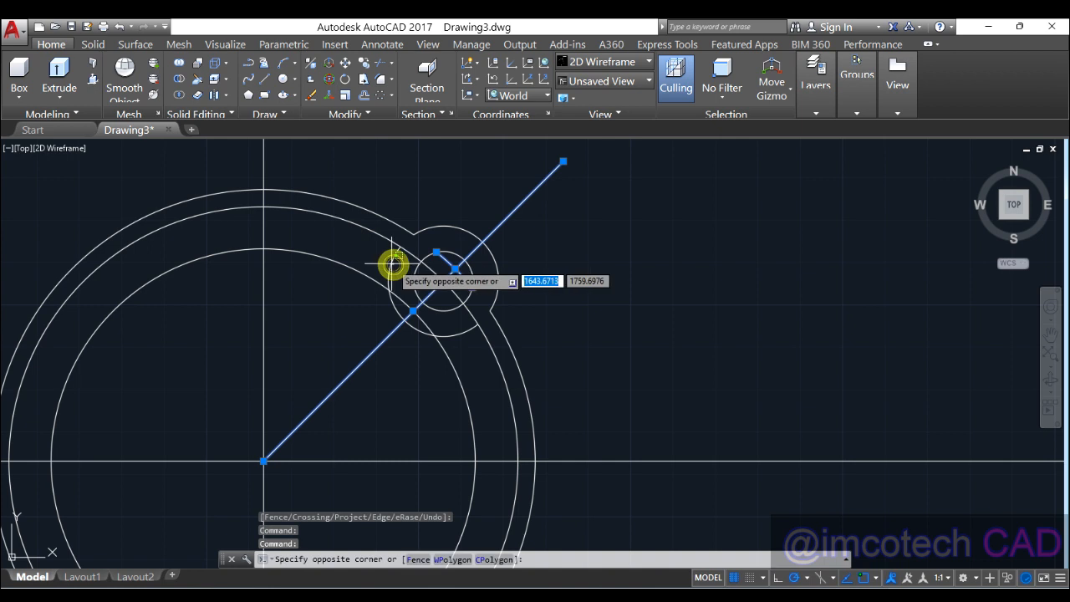
{"action": "left_click", "coordinate": [388, 259]}
{"action": "left_click", "coordinate": [318, 99]}
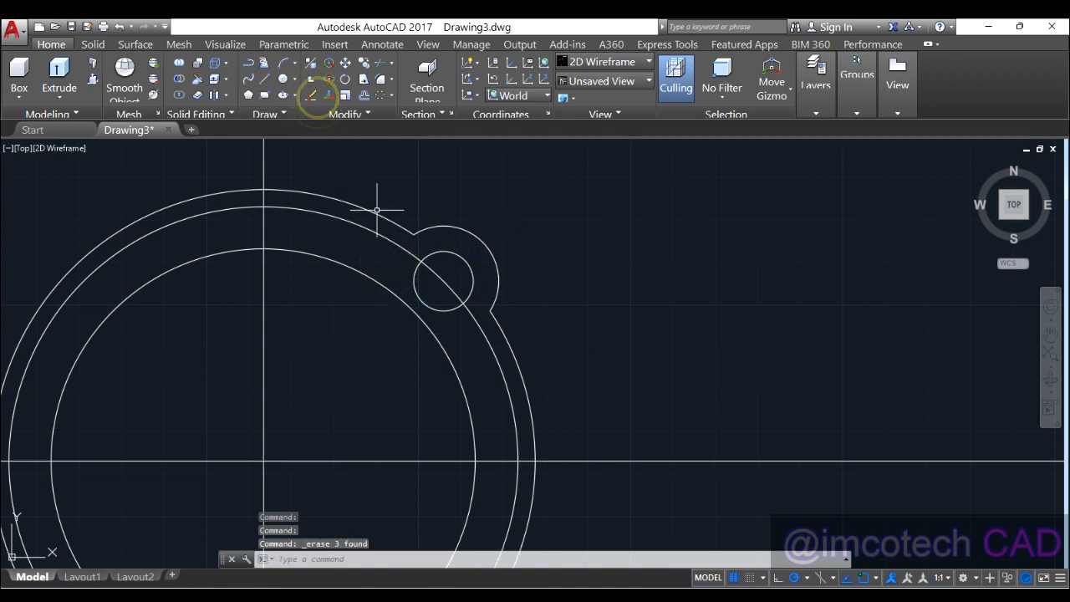
Erase the radius 60 circle and polar array the lug arc with its hole around the ring's center as 4 items.
{"action": "left_click", "coordinate": [443, 281]}
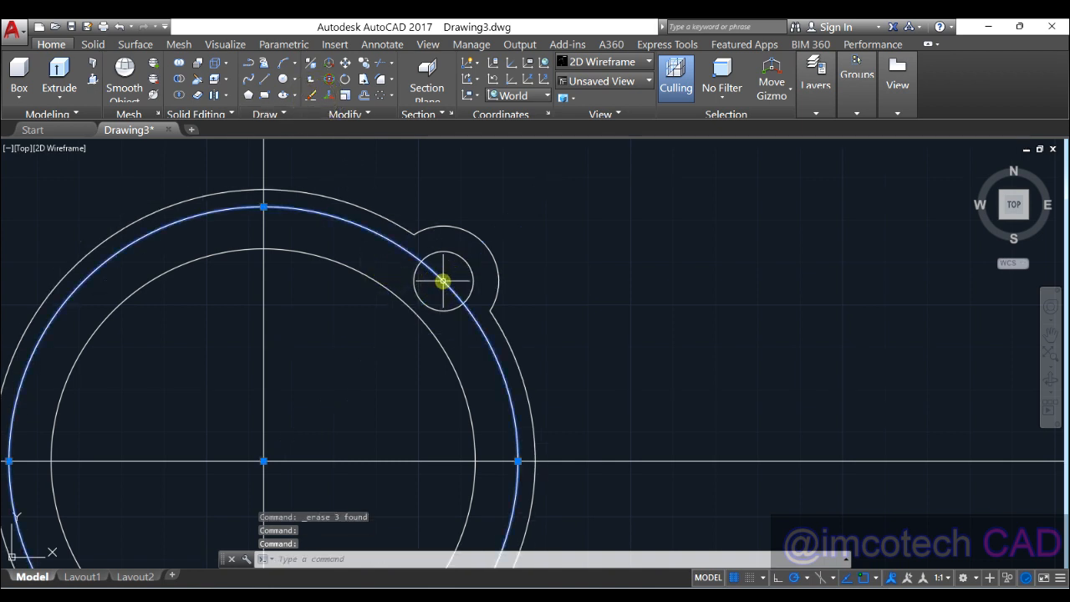
{"action": "key", "text": "Delete"}
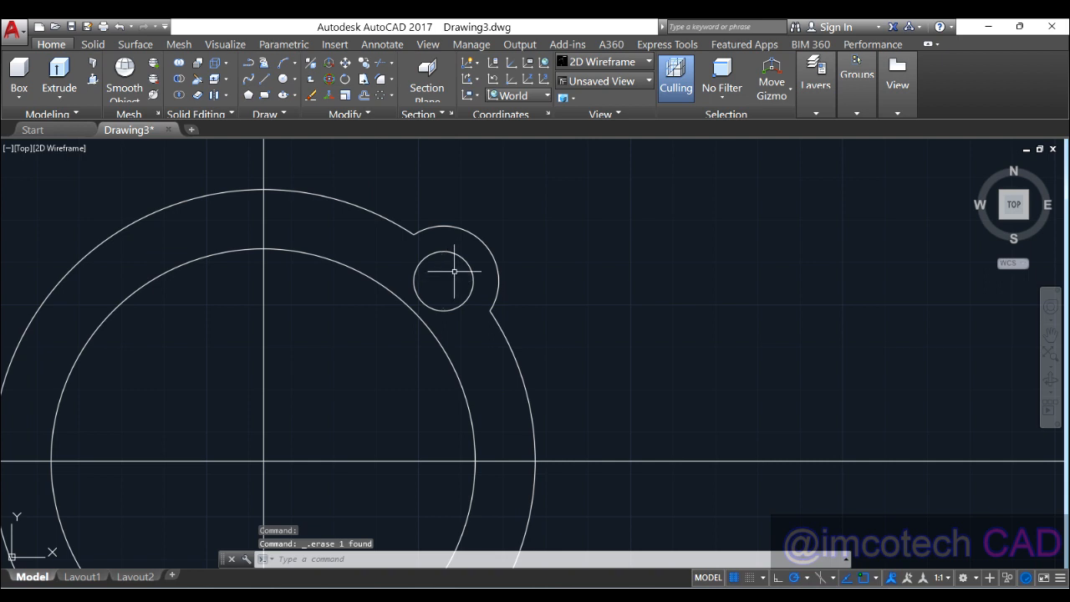
{"action": "left_click", "coordinate": [449, 227]}
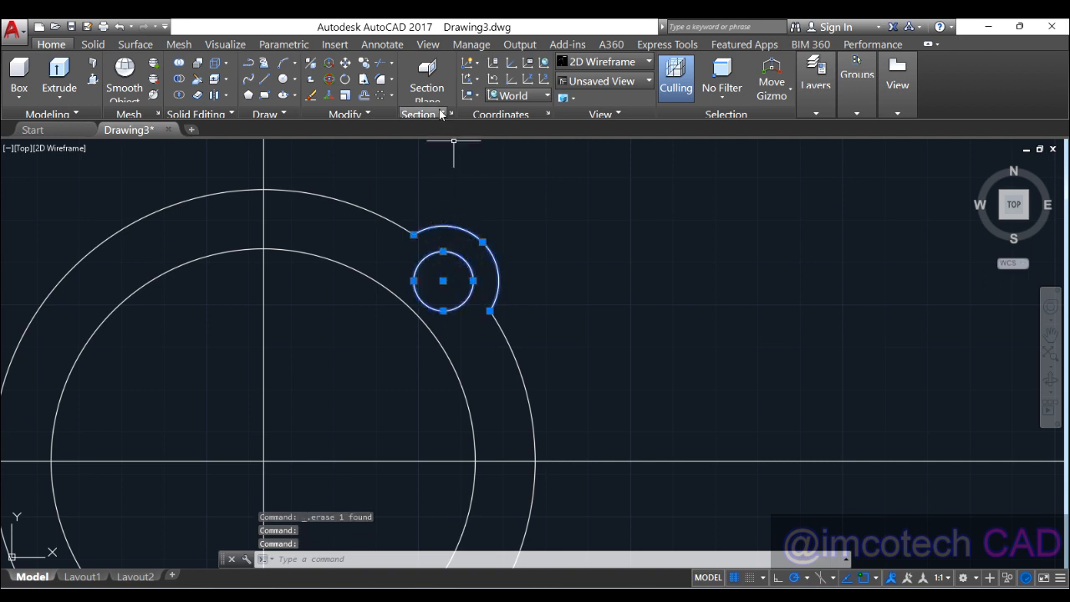
{"action": "left_click", "coordinate": [390, 95]}
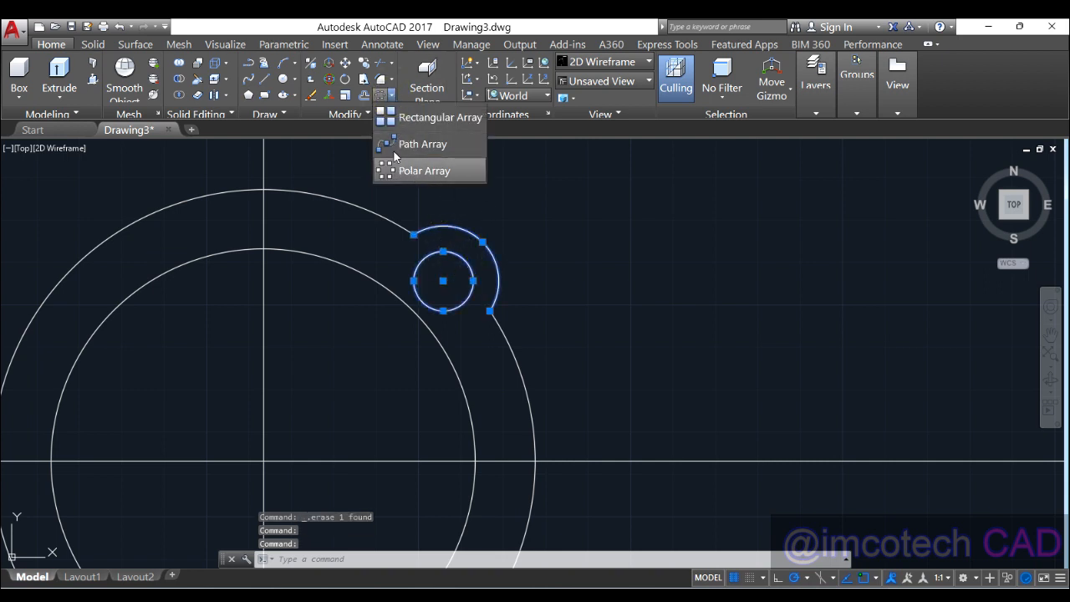
{"action": "left_click", "coordinate": [422, 170]}
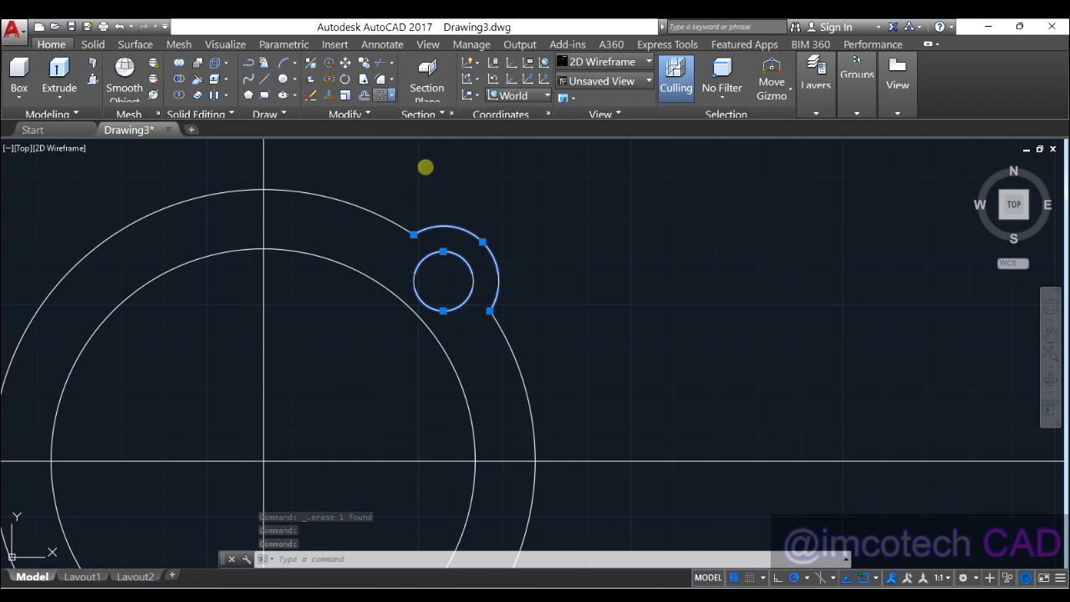
{"action": "left_click", "coordinate": [264, 460]}
{"action": "scroll", "coordinate": [437, 390], "scroll_direction": "down", "scroll_amount": 3}
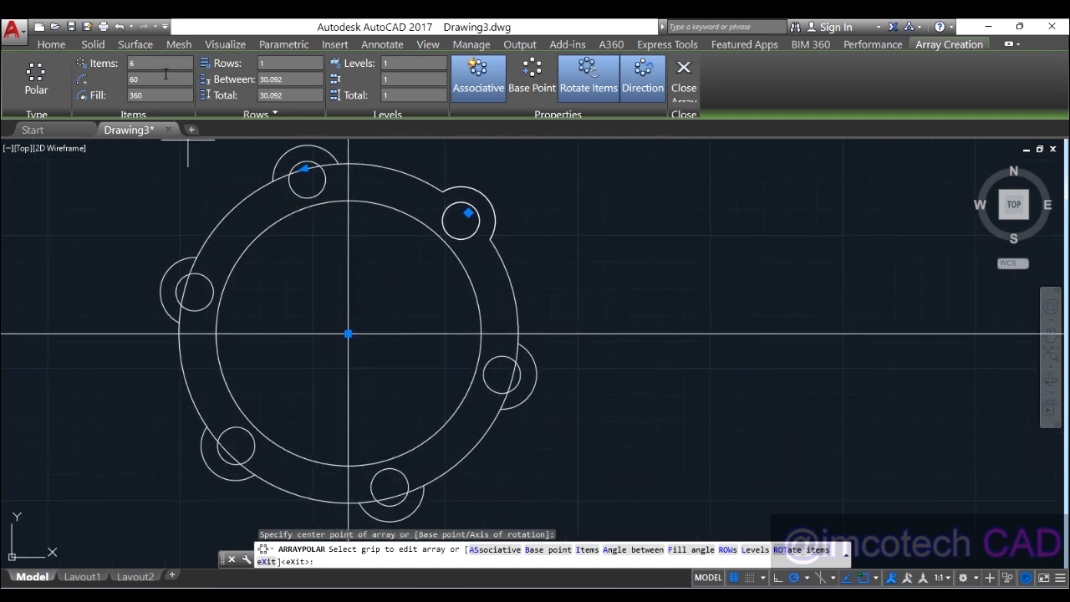
{"action": "left_click", "coordinate": [161, 62]}
{"action": "key", "text": "Return"}
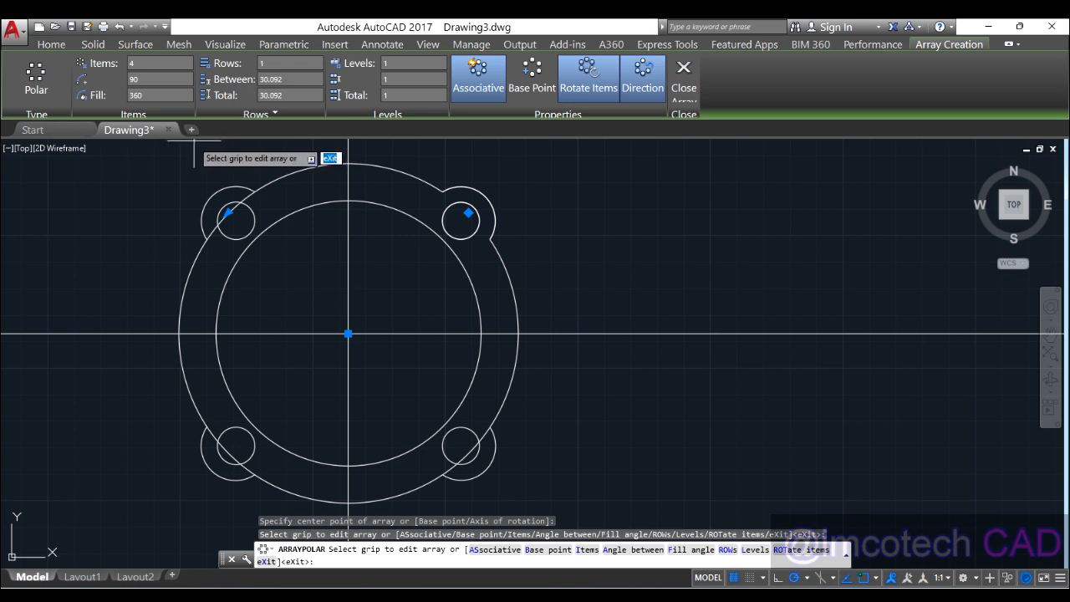
{"action": "left_click", "coordinate": [684, 80]}
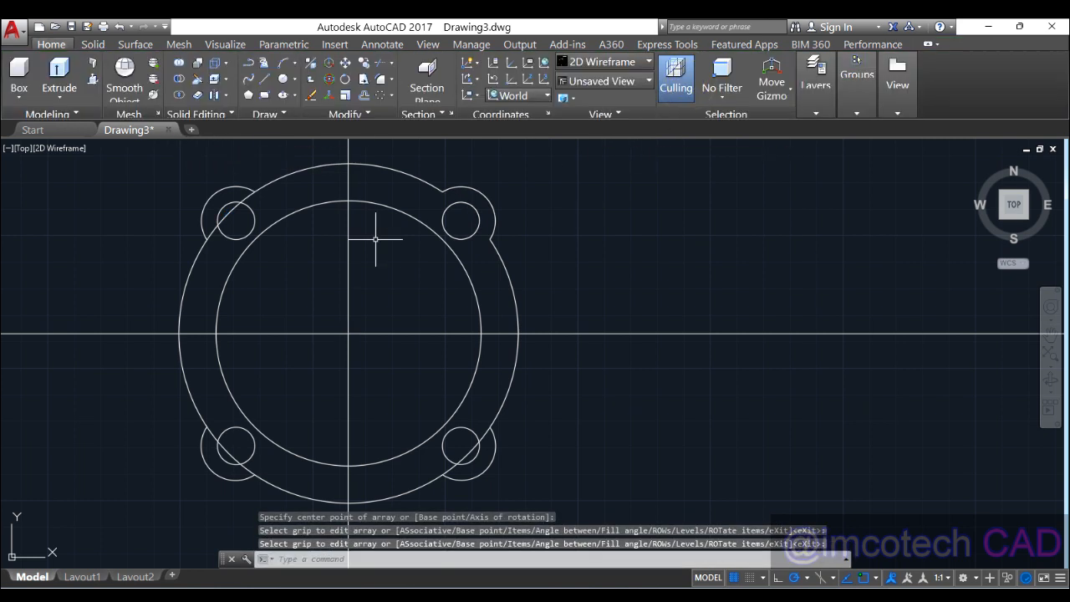
Check the reference drawing, return to AutoCAD and trim the ring's outer circle between the lug edges and holes at the three arrayed lugs.
{"action": "key", "text": "alt+Tab"}
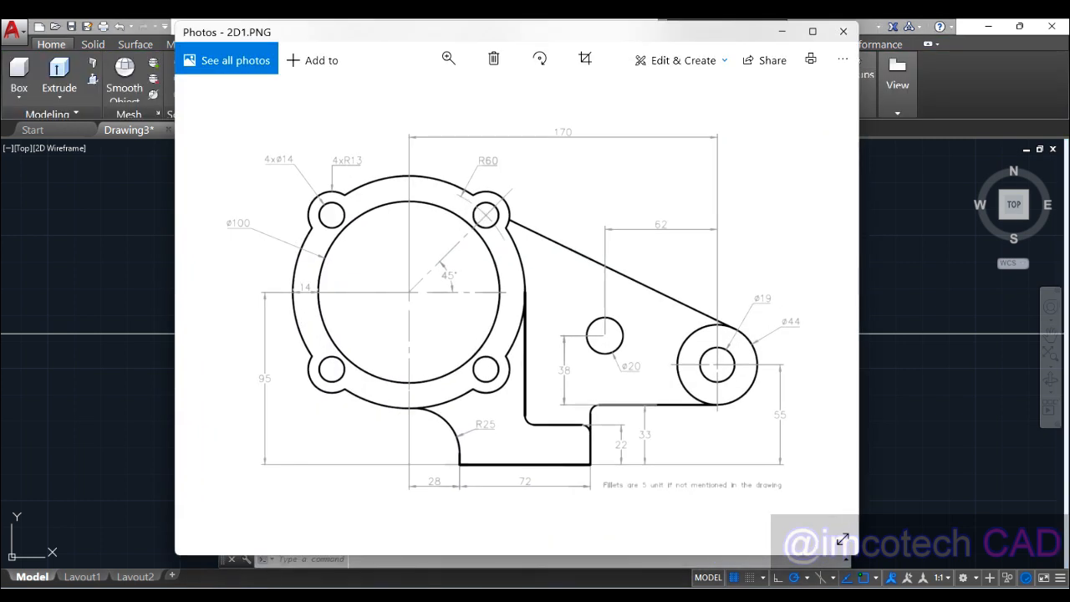
{"action": "key", "text": "alt+Tab"}
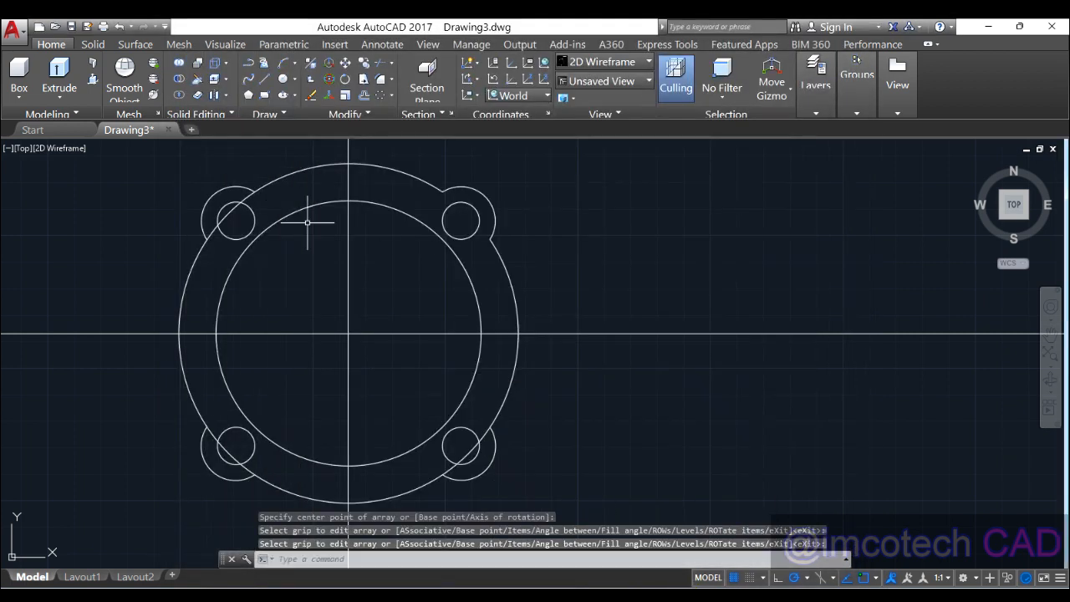
{"action": "left_click", "coordinate": [377, 63]}
{"action": "key", "text": "Return"}
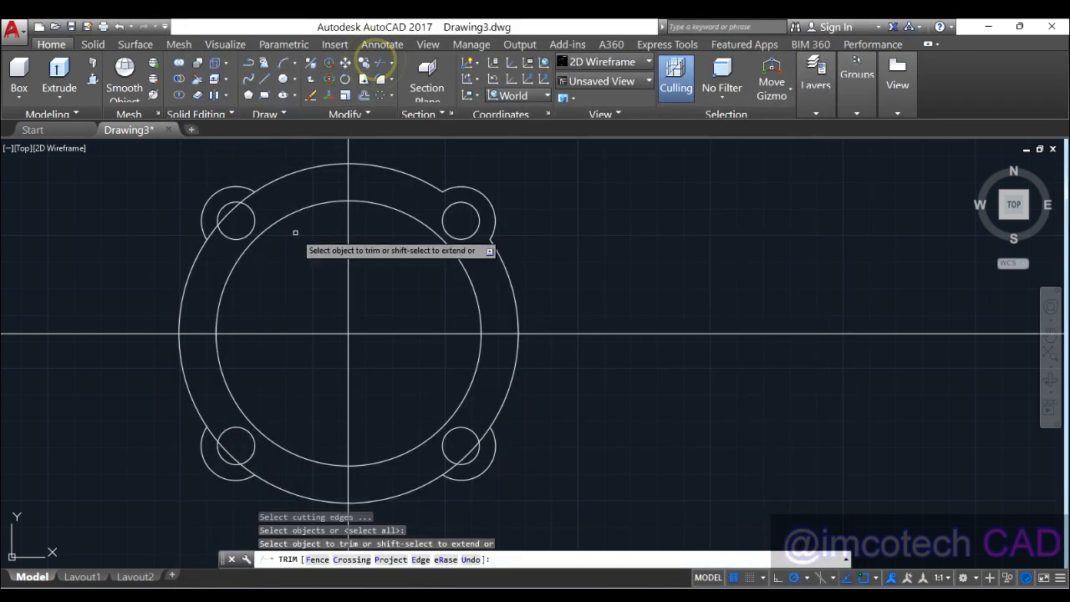
{"action": "left_click", "coordinate": [209, 232]}
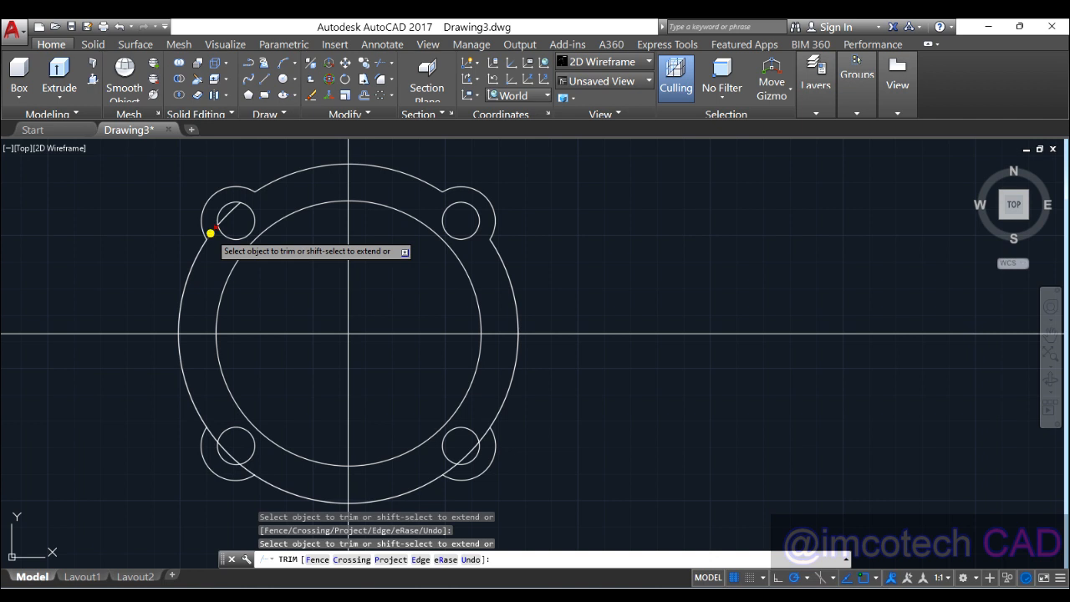
{"action": "left_click", "coordinate": [209, 435]}
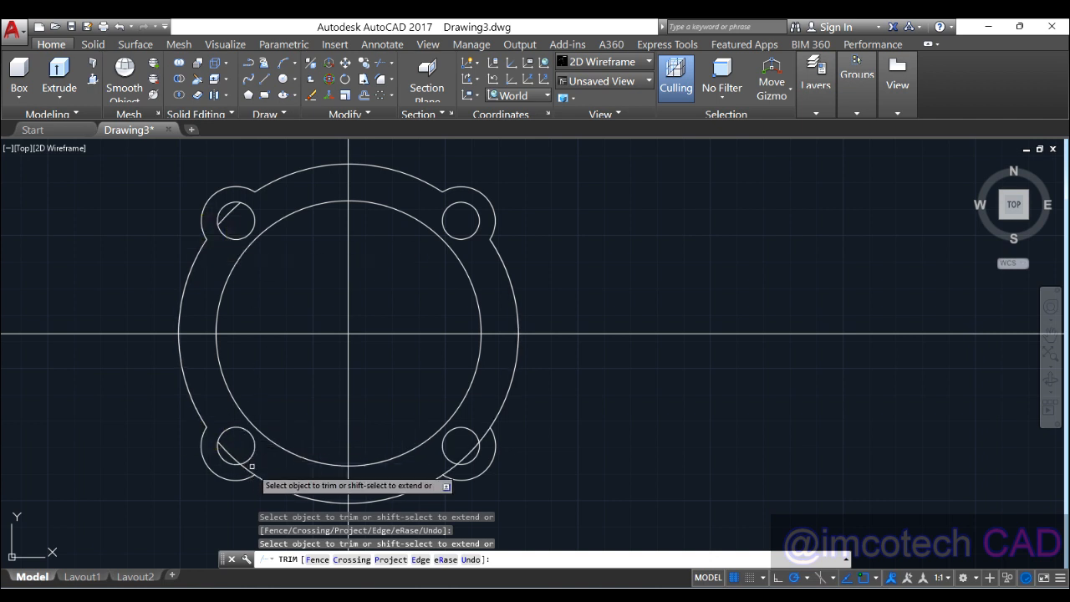
{"action": "left_click", "coordinate": [450, 468]}
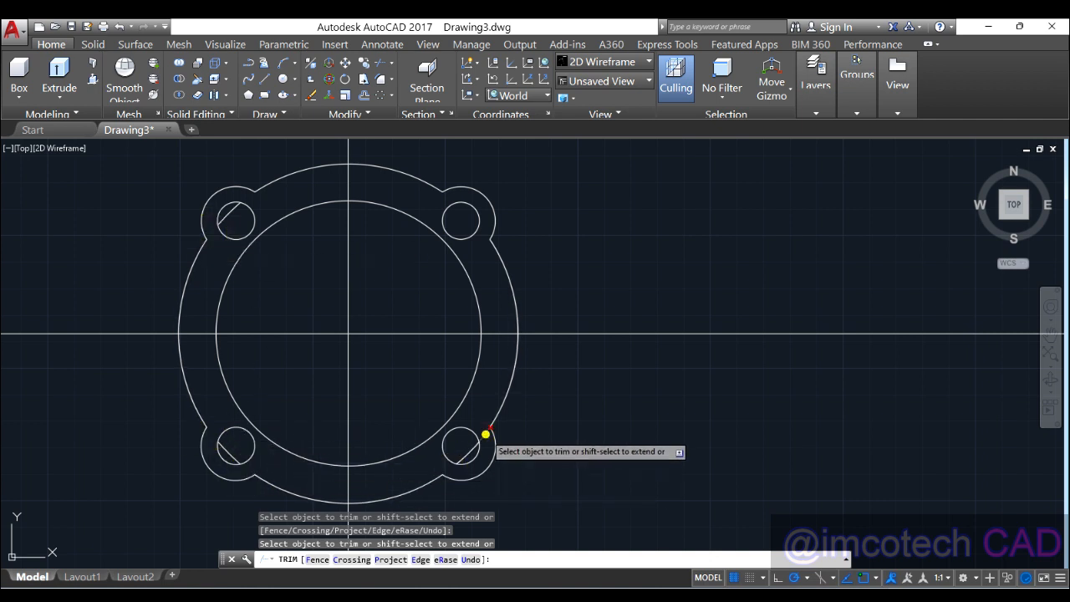
{"action": "right_click", "coordinate": [473, 432]}
{"action": "left_click", "coordinate": [515, 186]}
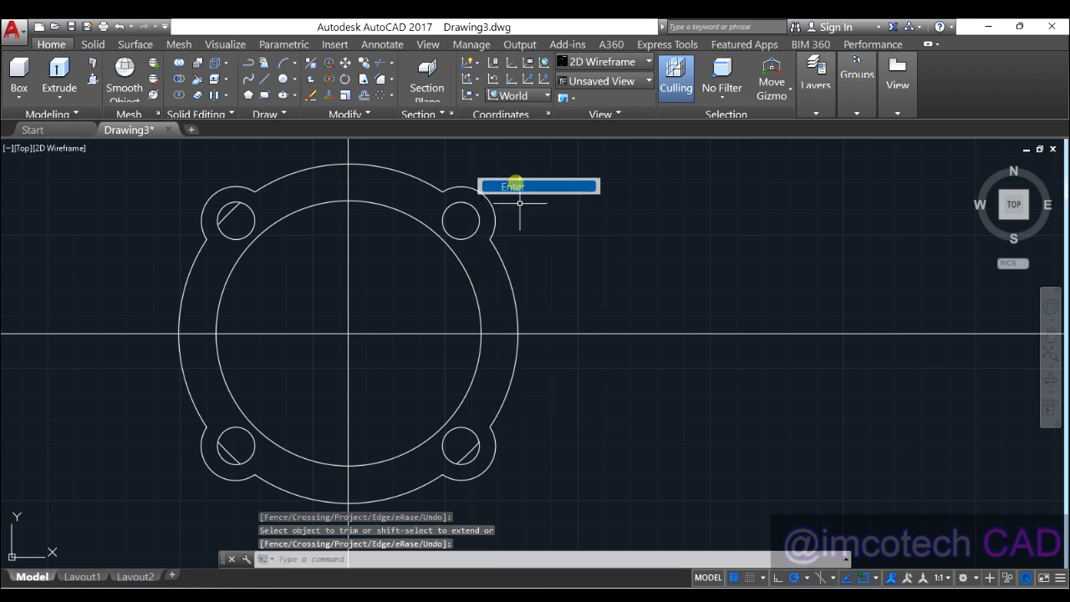
Erase the three leftover arc pieces inside the arrayed lug holes.
{"action": "left_click", "coordinate": [468, 450]}
{"action": "left_click", "coordinate": [229, 452]}
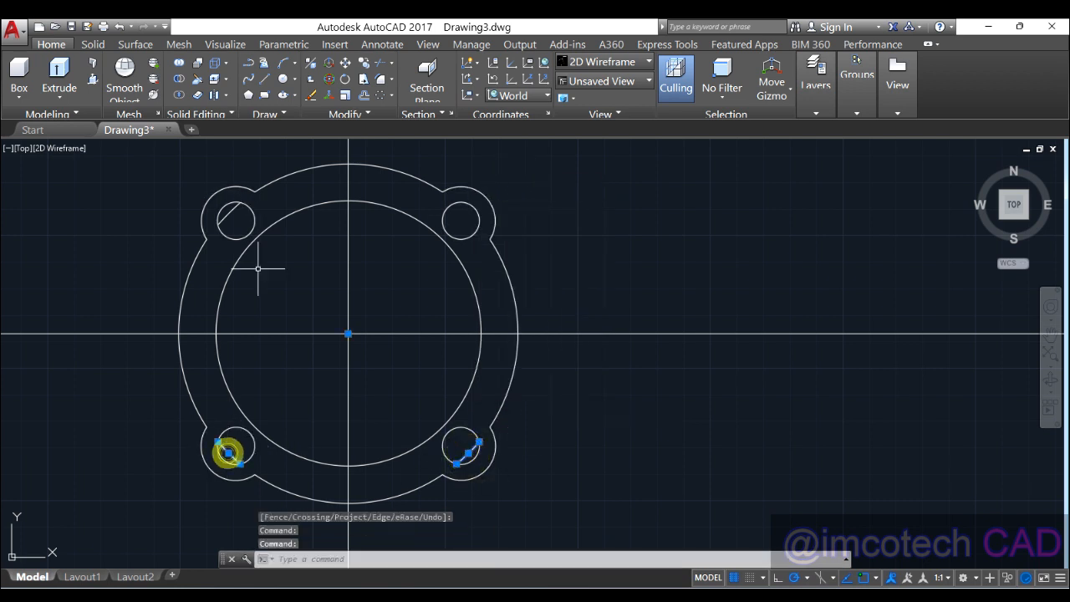
{"action": "left_click", "coordinate": [231, 212]}
{"action": "left_click", "coordinate": [310, 97]}
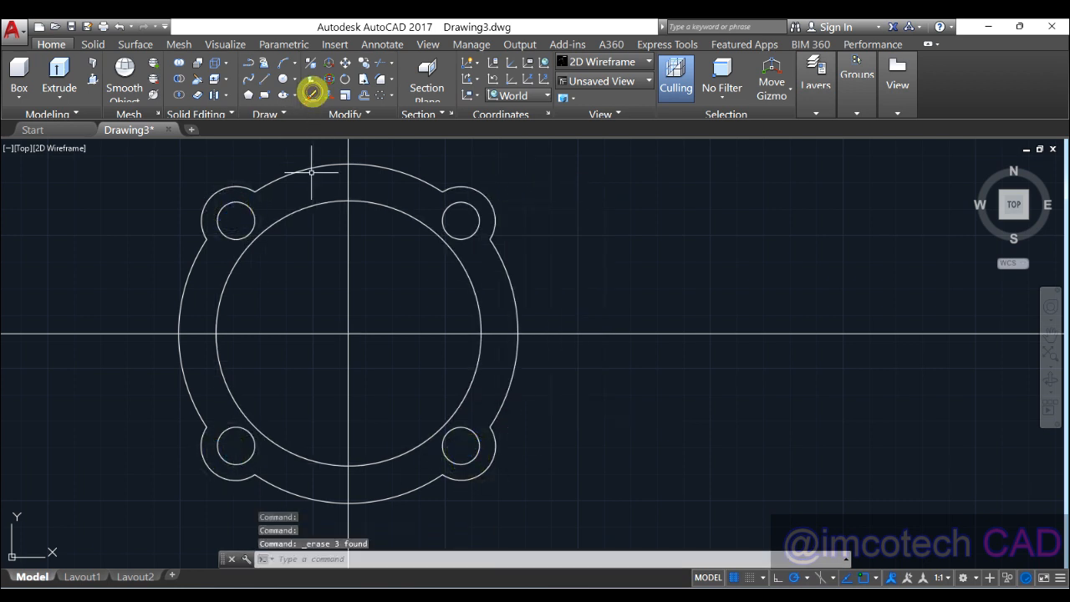
Check the reference drawing, return to AutoCAD and offset the horizontal center line 95 downward.
{"action": "scroll", "coordinate": [365, 289], "scroll_direction": "down", "scroll_amount": 2}
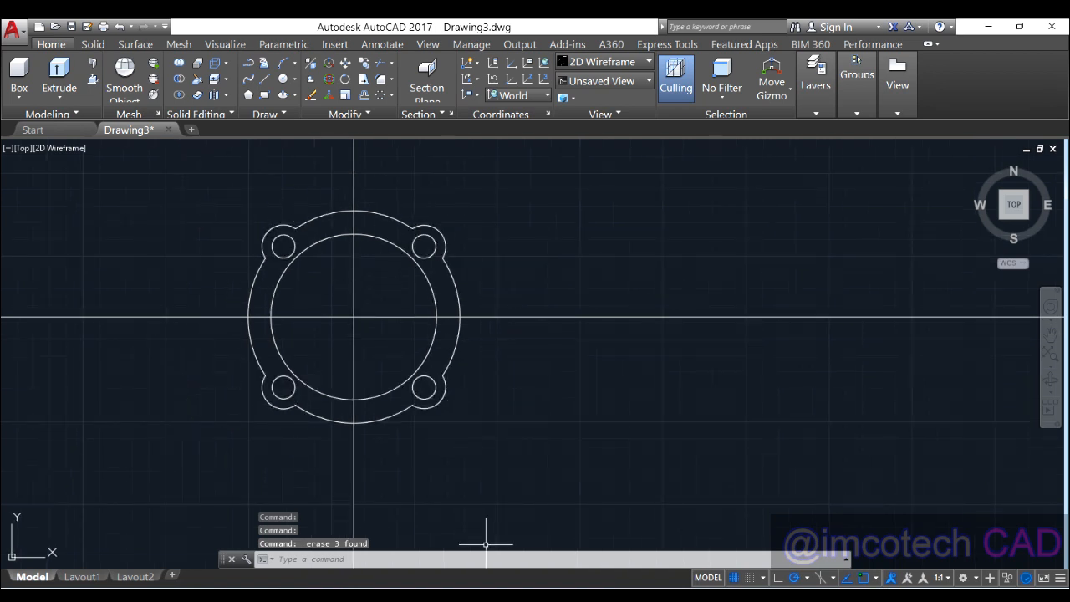
{"action": "key", "text": "alt+Tab"}
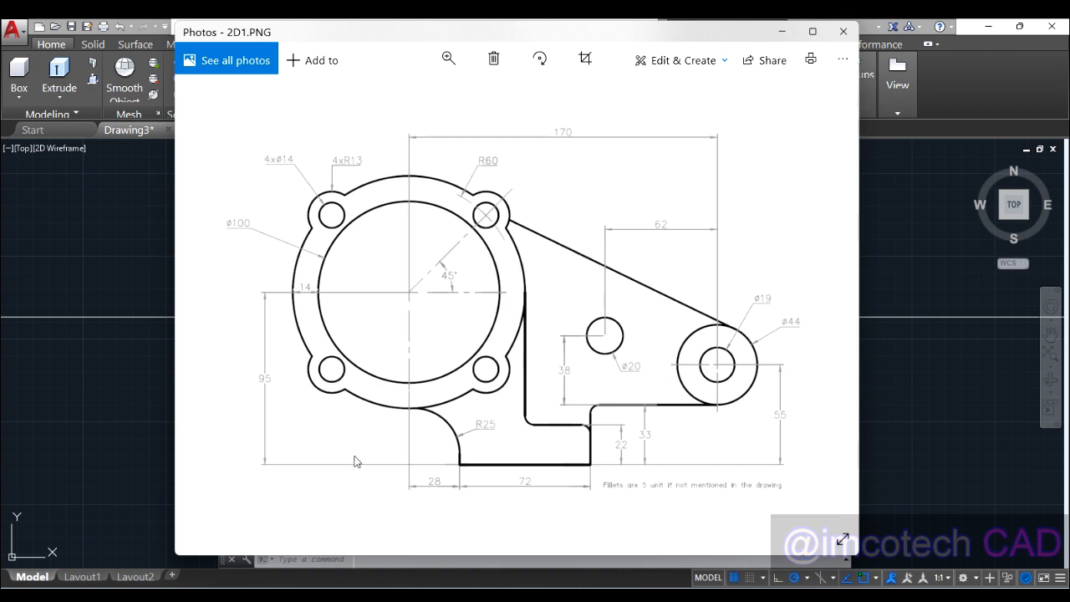
{"action": "left_click", "coordinate": [781, 30]}
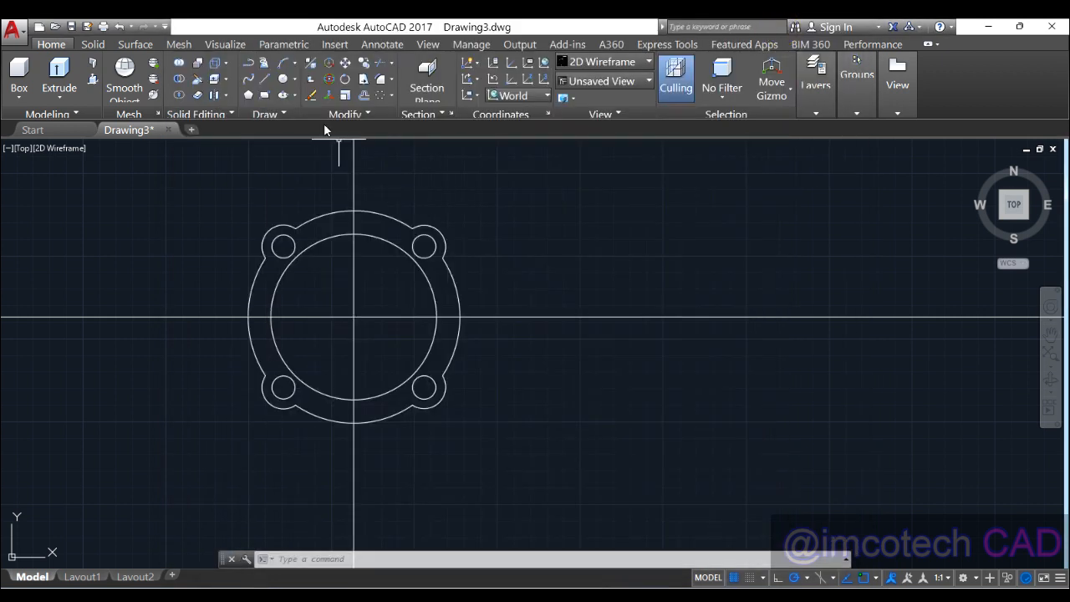
{"action": "left_click", "coordinate": [365, 96]}
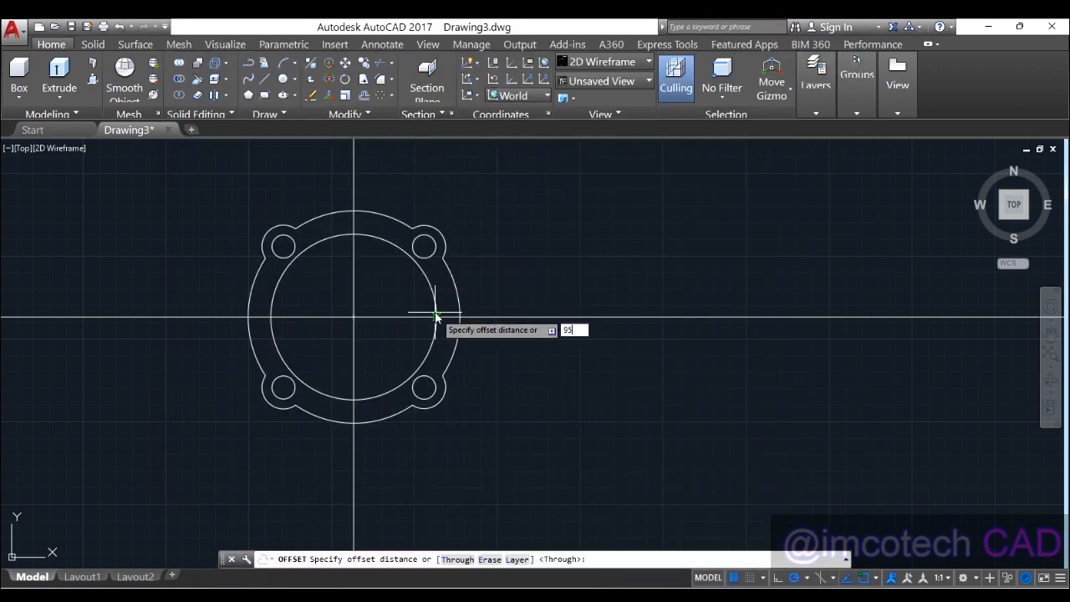
{"action": "key", "text": "Return"}
{"action": "left_click", "coordinate": [407, 316]}
{"action": "left_click", "coordinate": [370, 478]}
{"action": "right_click", "coordinate": [524, 361]}
{"action": "left_click", "coordinate": [576, 373]}
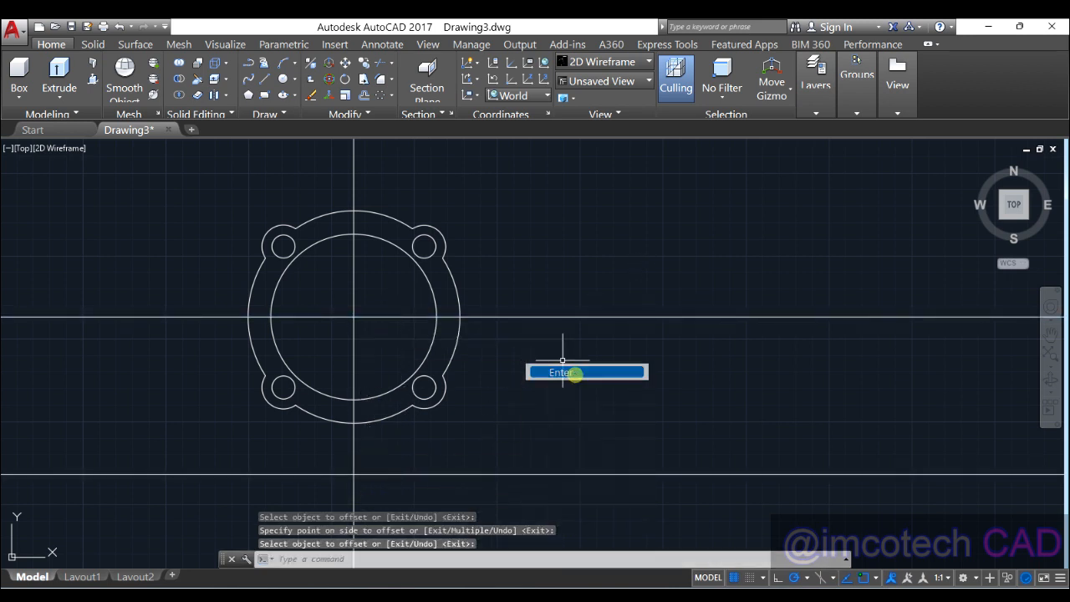
Draw a line 28 to the right from the ring's lowest point, then straight down to the offset base line.
{"action": "left_click", "coordinate": [266, 80]}
{"action": "middle_click_drag", "start_coordinate": [513, 376], "coordinate": [520, 294]}
{"action": "left_click", "coordinate": [360, 341]}
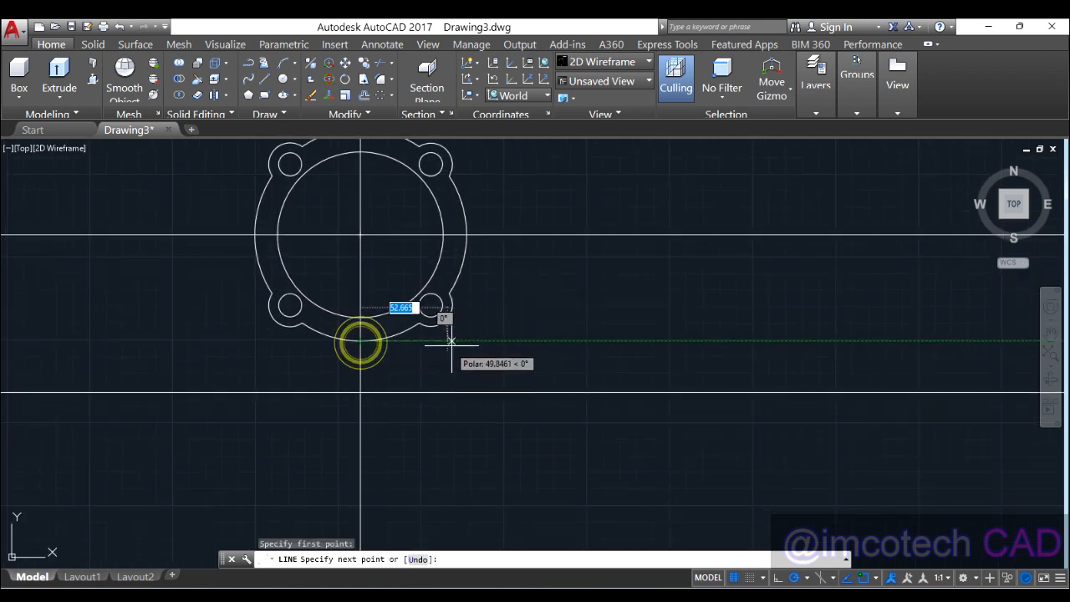
{"action": "type", "text": "28"}
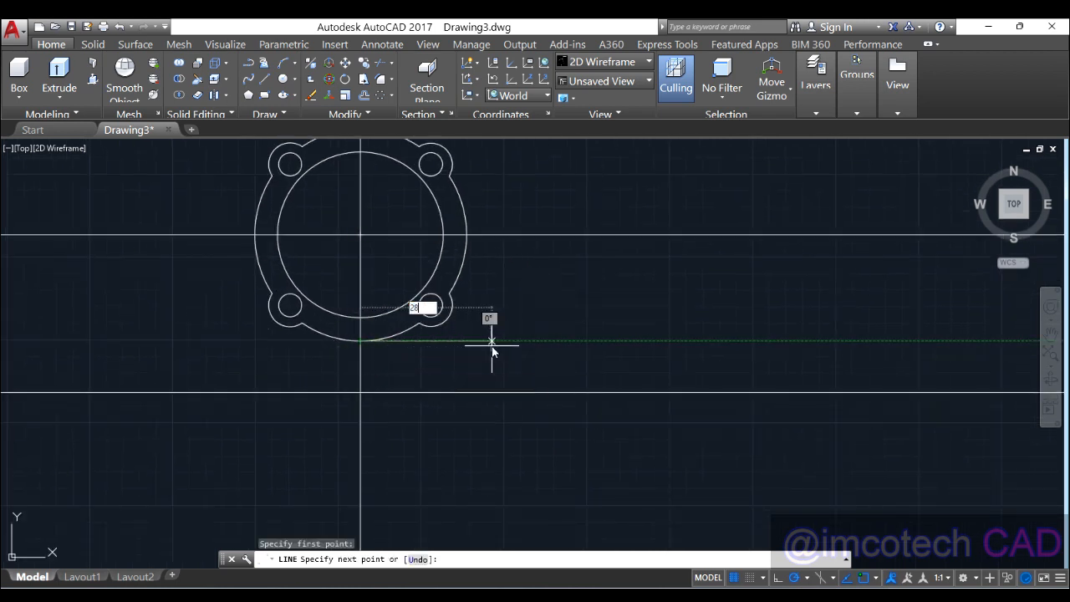
{"action": "key", "text": "Return"}
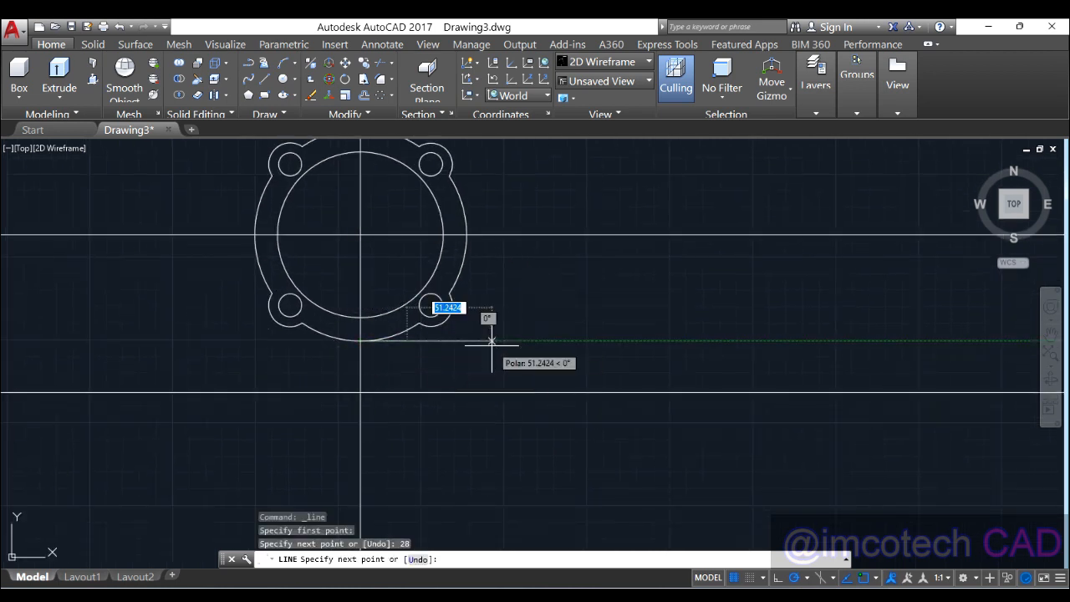
{"action": "left_click", "coordinate": [407, 391]}
{"action": "key", "text": "Return"}
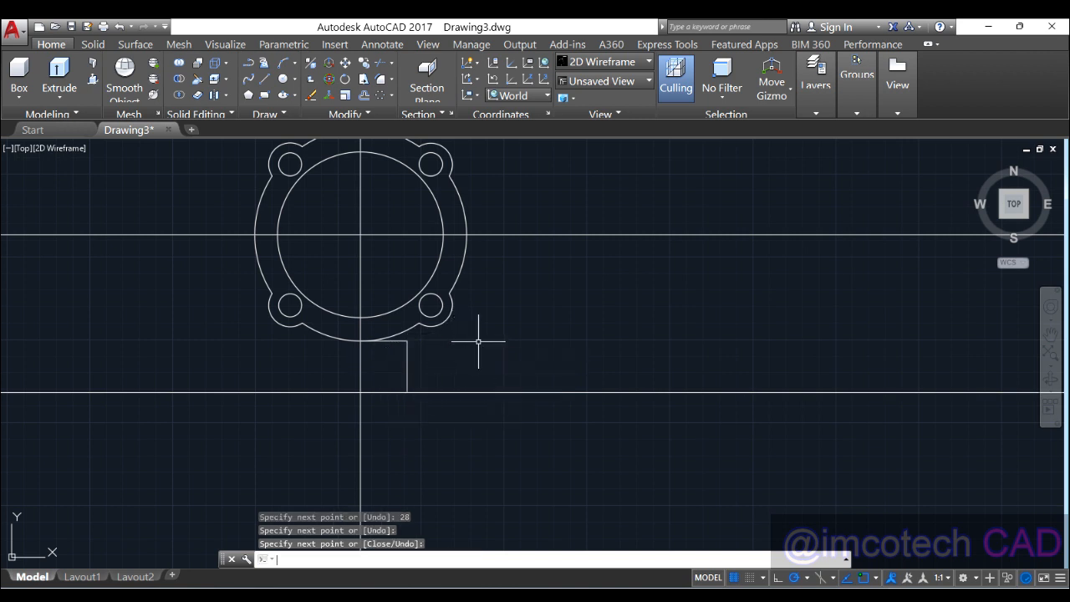
Check the reference drawing and fillet the corner between the 28 long line and the vertical line below it with radius 25.
{"action": "left_click", "coordinate": [381, 79]}
{"action": "key", "text": "alt+Tab"}
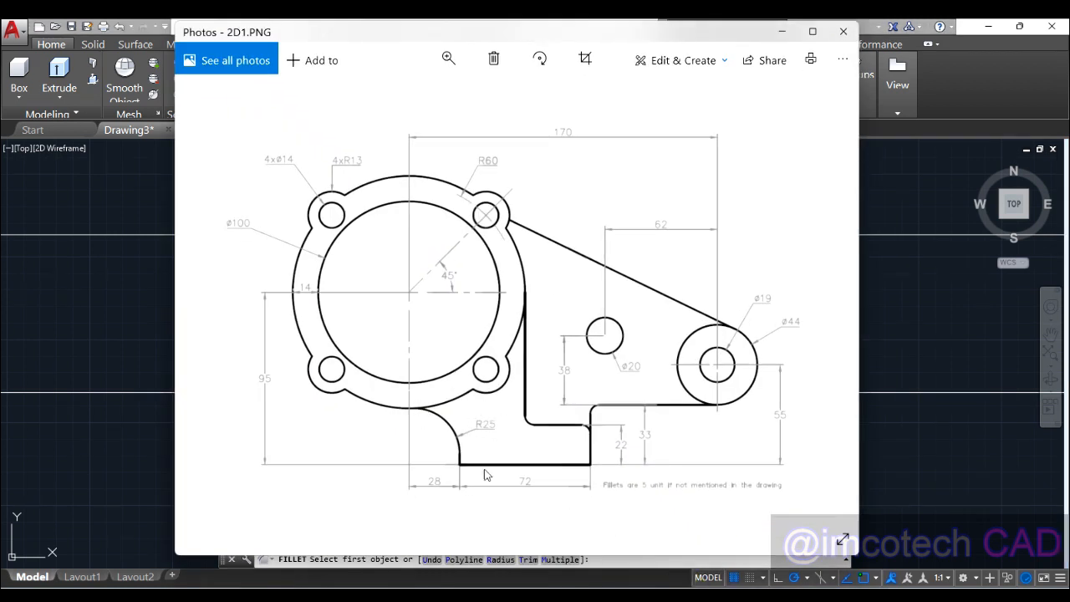
{"action": "key", "text": "alt+Tab"}
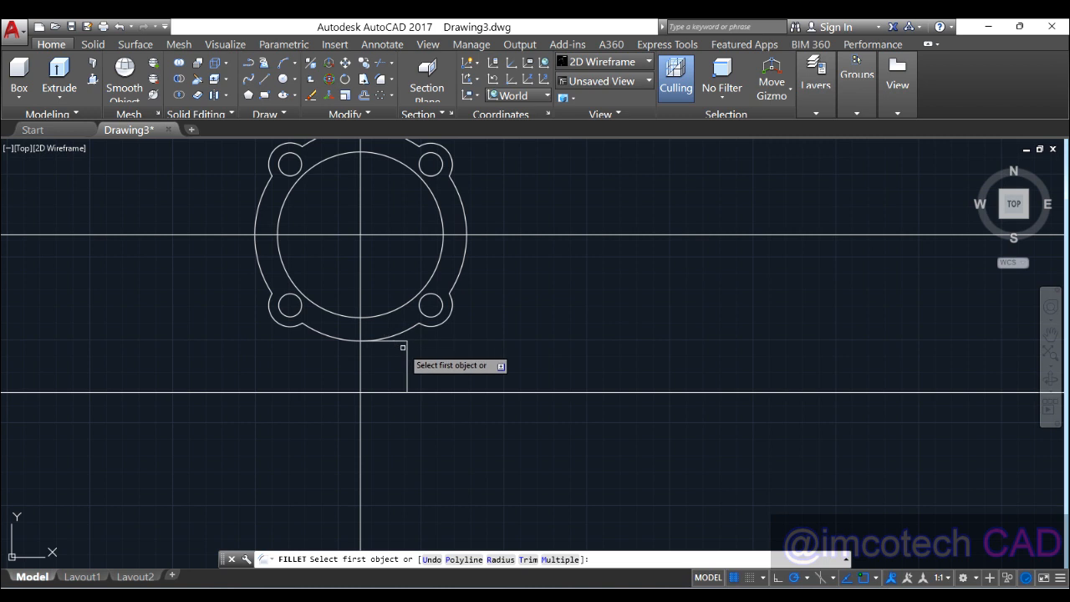
{"action": "left_click", "coordinate": [489, 562]}
{"action": "type", "text": "25"}
{"action": "key", "text": "Return"}
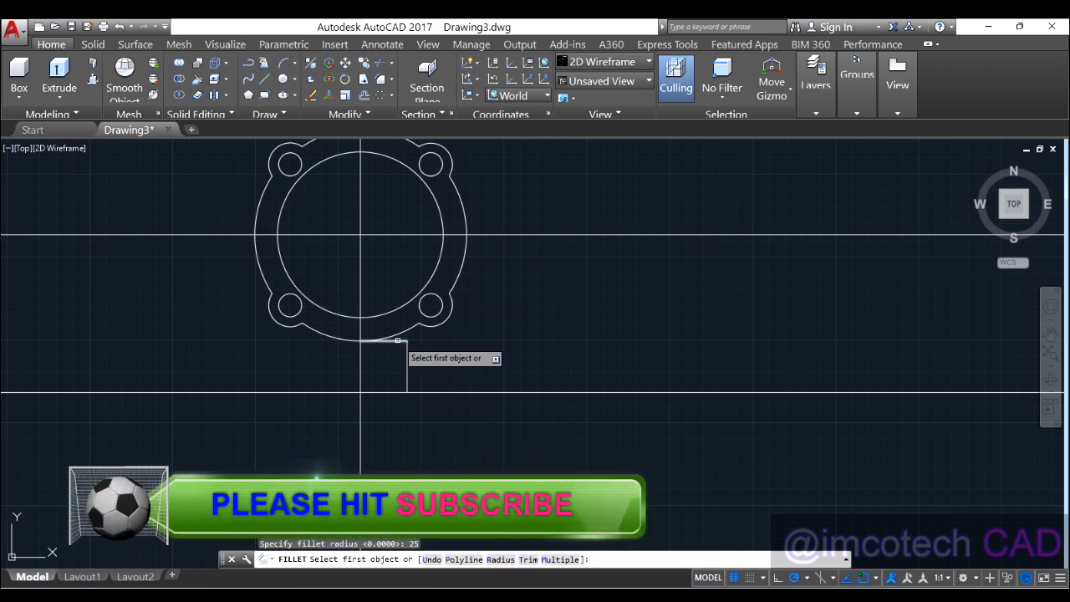
{"action": "left_click", "coordinate": [397, 341]}
{"action": "left_click", "coordinate": [407, 372]}
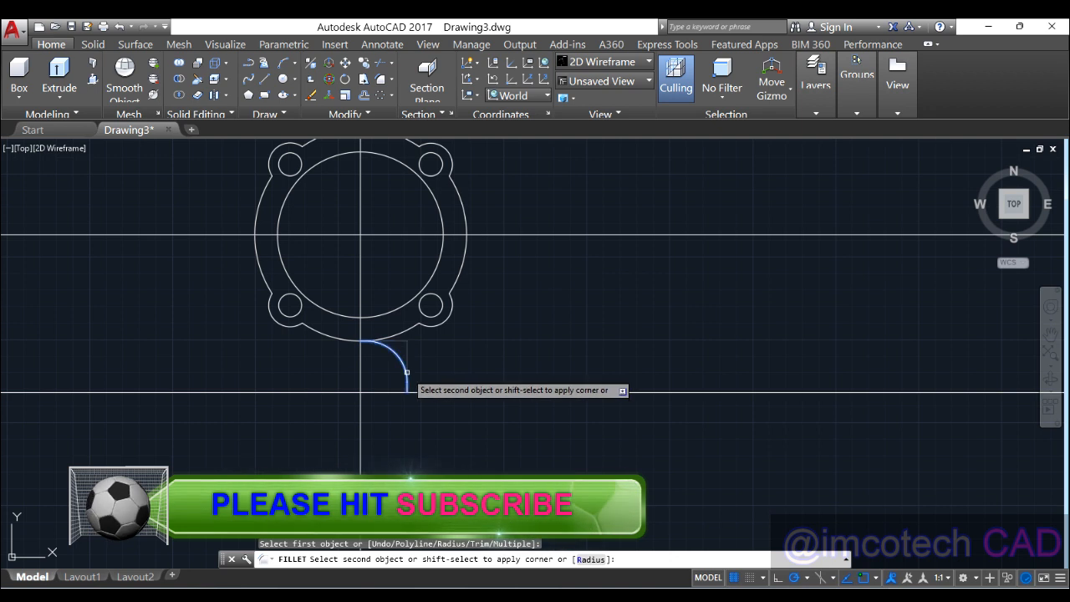
{"action": "right_click", "coordinate": [466, 347]}
{"action": "left_click", "coordinate": [451, 372]}
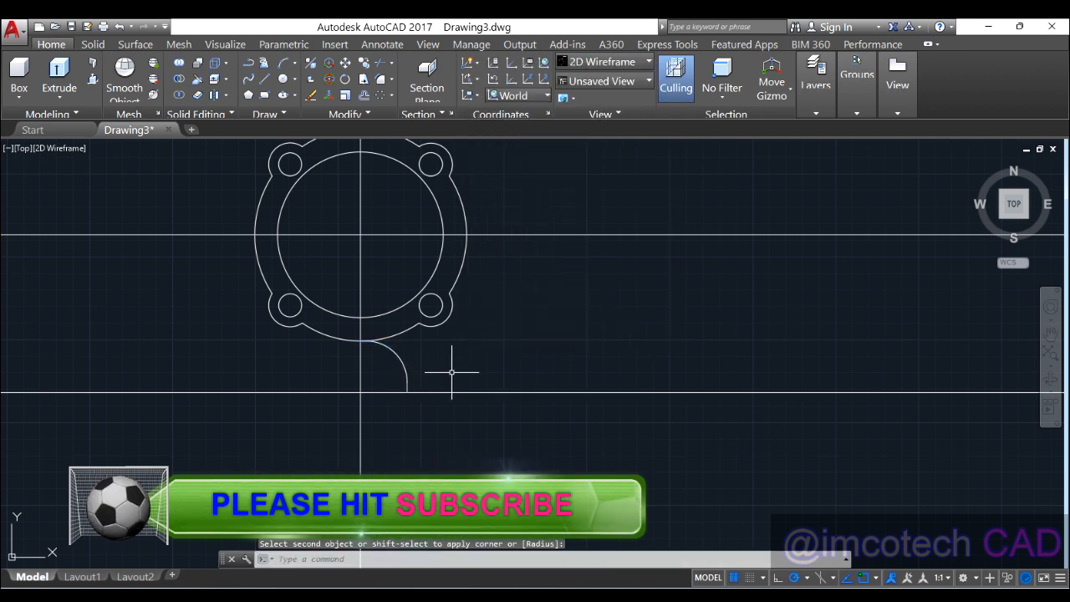
Trim the vertical center line between the ring and the base line, and the base line between that center line and the filleted line.
{"action": "type", "text": "tr"}
{"action": "key", "text": "Return"}
{"action": "key", "text": "Return"}
{"action": "right_click", "coordinate": [367, 390]}
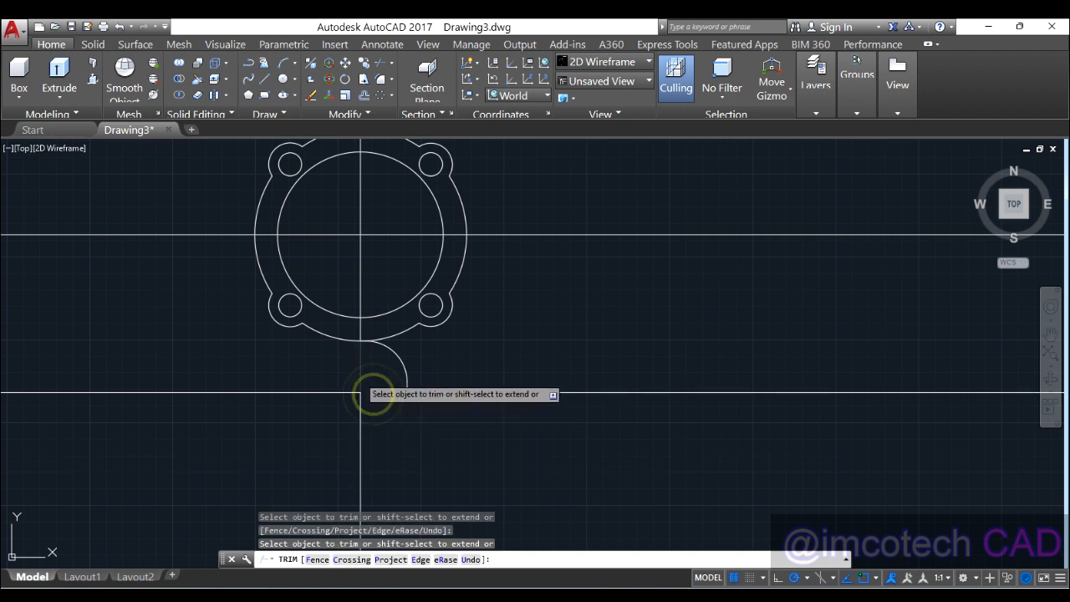
{"action": "left_click", "coordinate": [404, 190]}
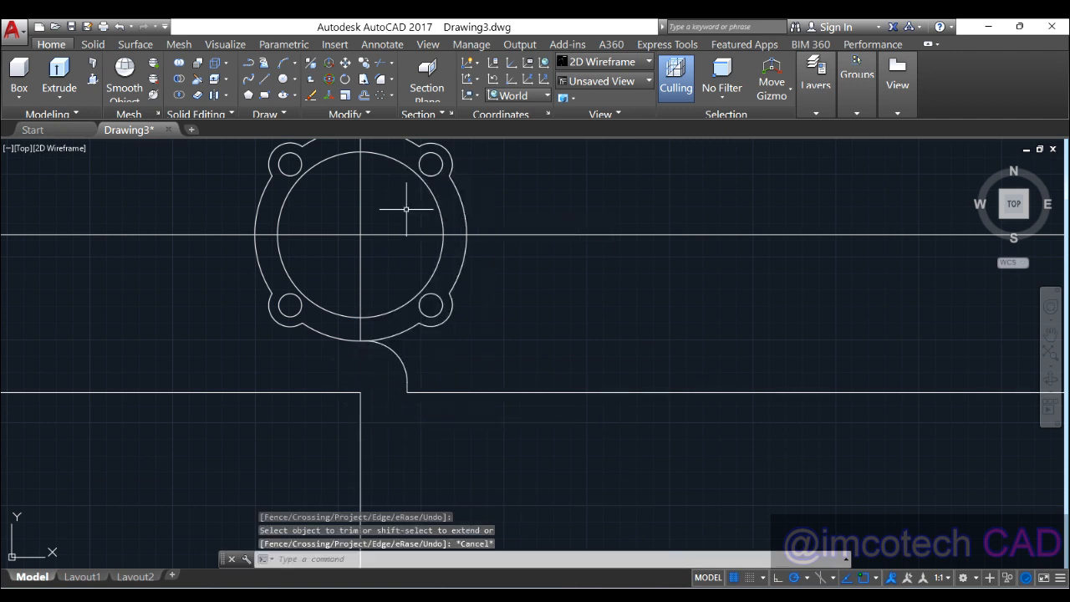
Erase the leftover base line to the left of the fillet and the vertical center line piece below it.
{"action": "left_click", "coordinate": [301, 382]}
{"action": "left_click", "coordinate": [382, 430]}
{"action": "left_click", "coordinate": [375, 442]}
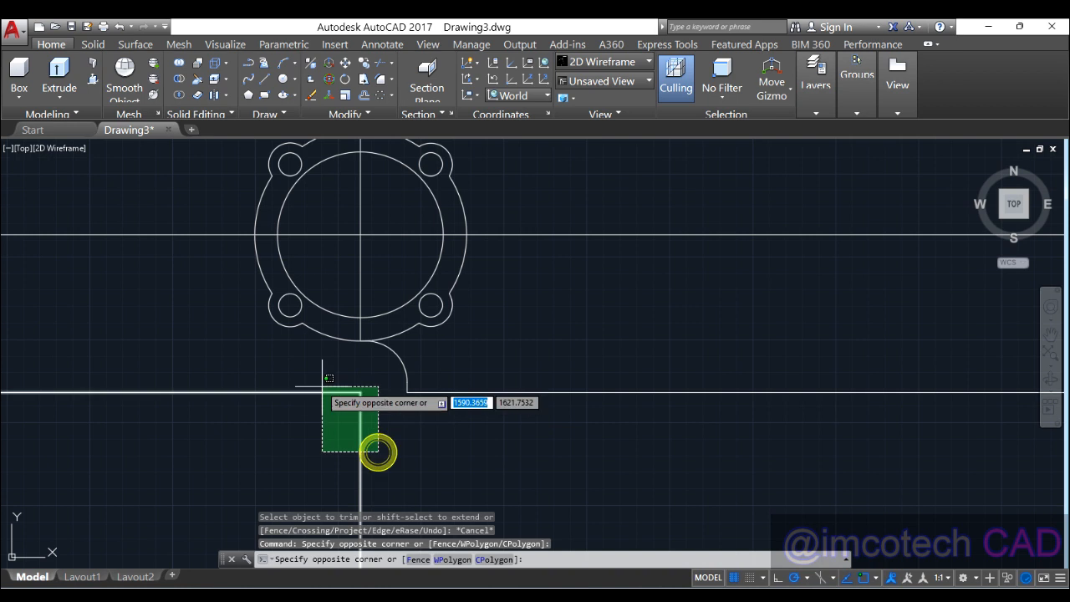
{"action": "left_click", "coordinate": [320, 385]}
{"action": "left_click", "coordinate": [311, 94]}
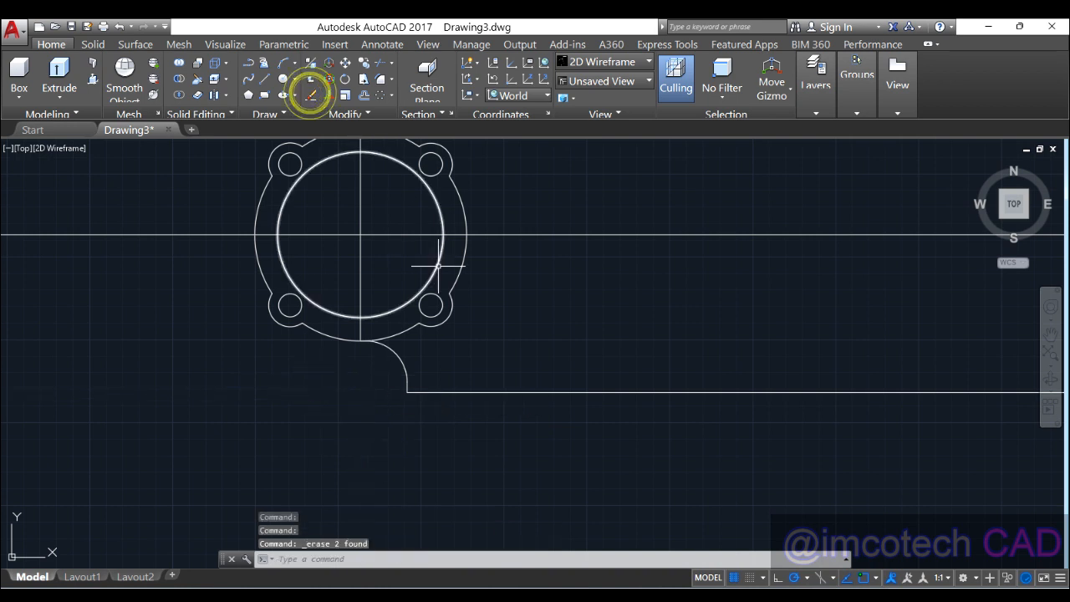
Check the reference drawing and draw a vertical construction line through the left corner of the base line.
{"action": "middle_click_drag", "start_coordinate": [441, 303], "coordinate": [417, 333]}
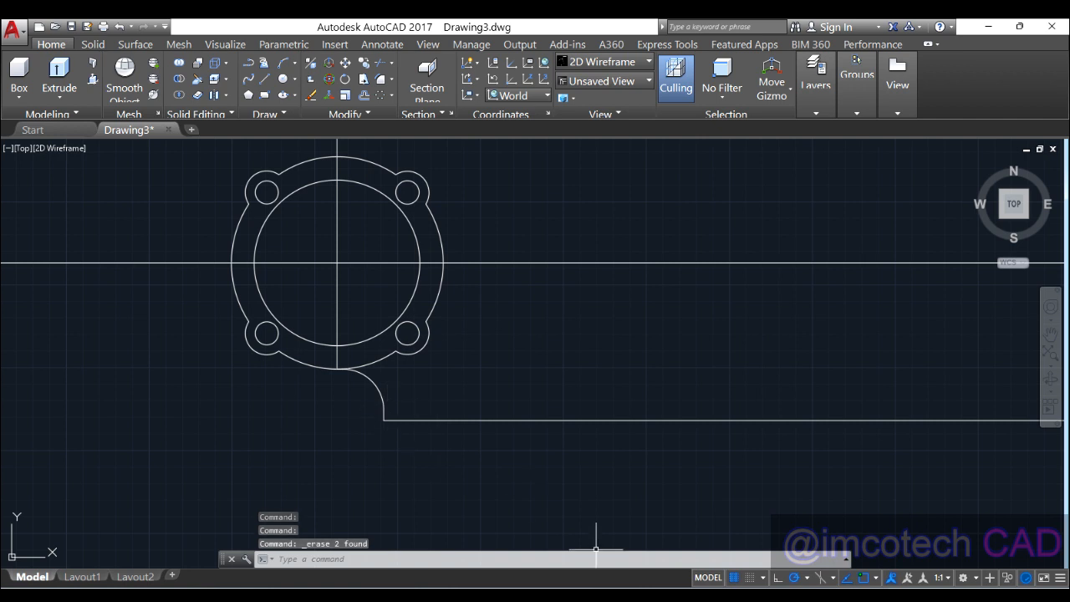
{"action": "key", "text": "alt+Tab"}
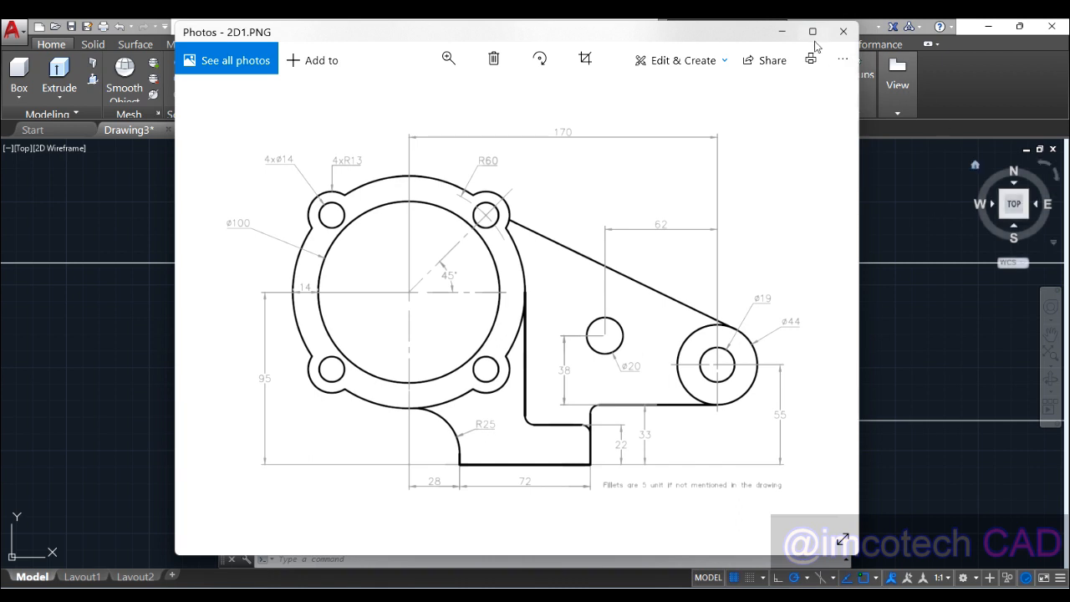
{"action": "left_click", "coordinate": [783, 32]}
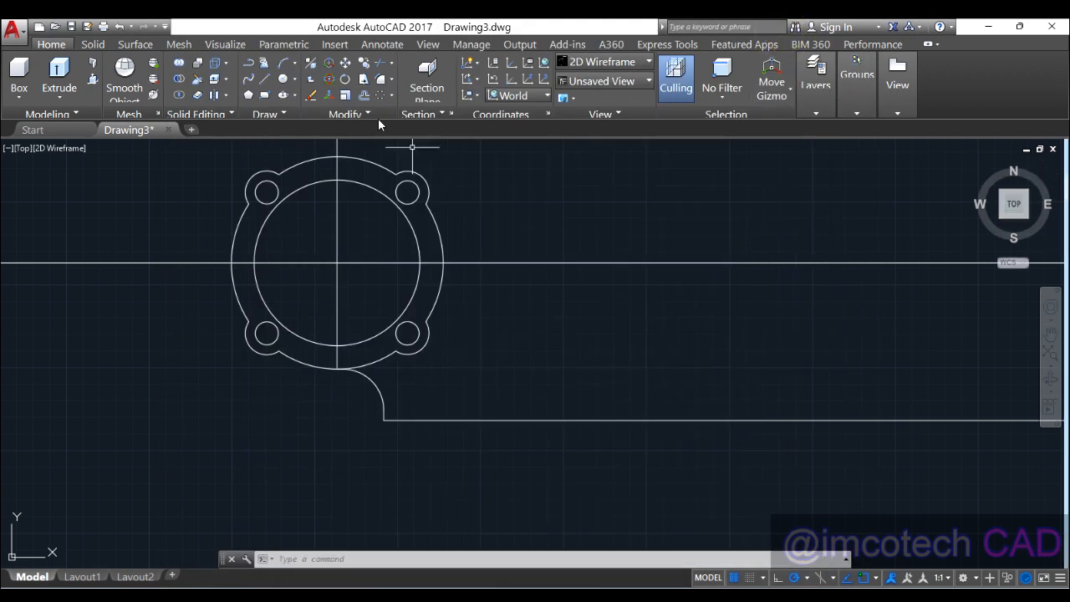
{"action": "left_click", "coordinate": [265, 114]}
{"action": "left_click", "coordinate": [266, 137]}
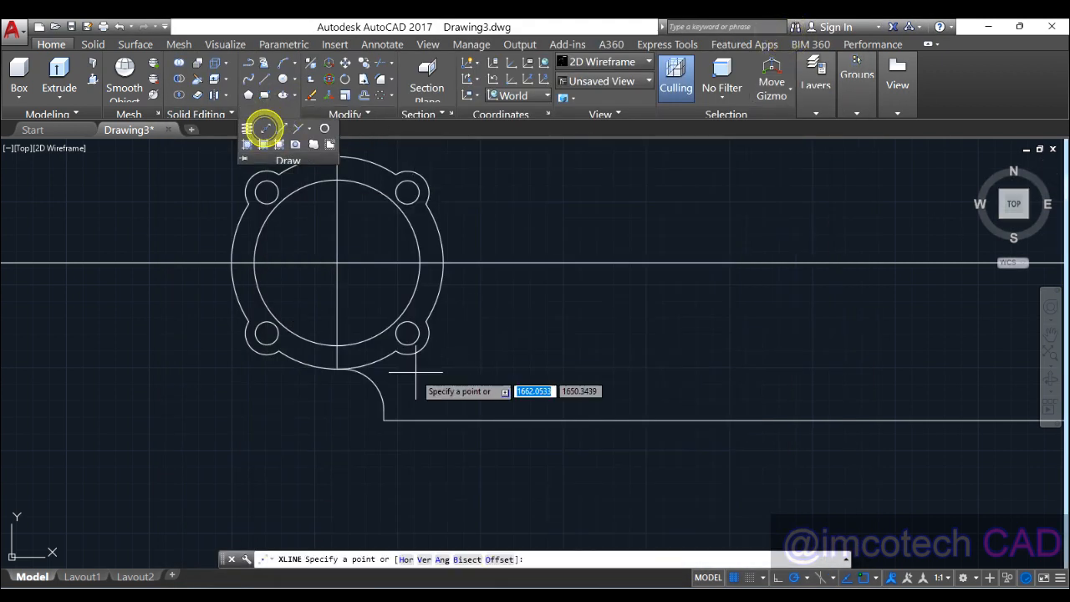
{"action": "left_click", "coordinate": [383, 420]}
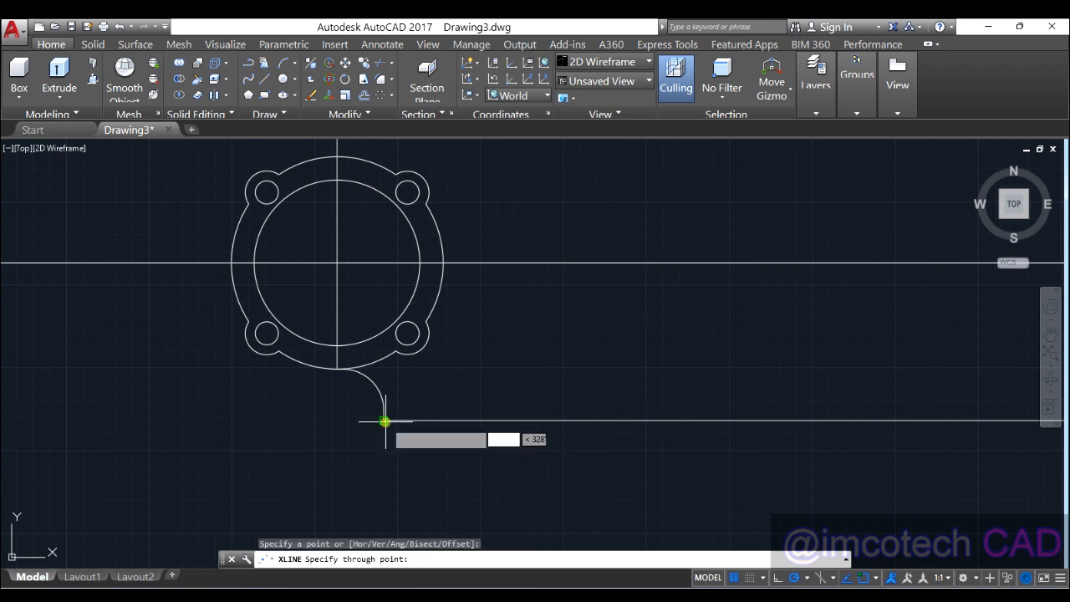
{"action": "left_click", "coordinate": [384, 316]}
{"action": "key", "text": "Return"}
Offset the vertical construction line 72 to the right and erase the original construction line.
{"action": "left_click", "coordinate": [363, 94]}
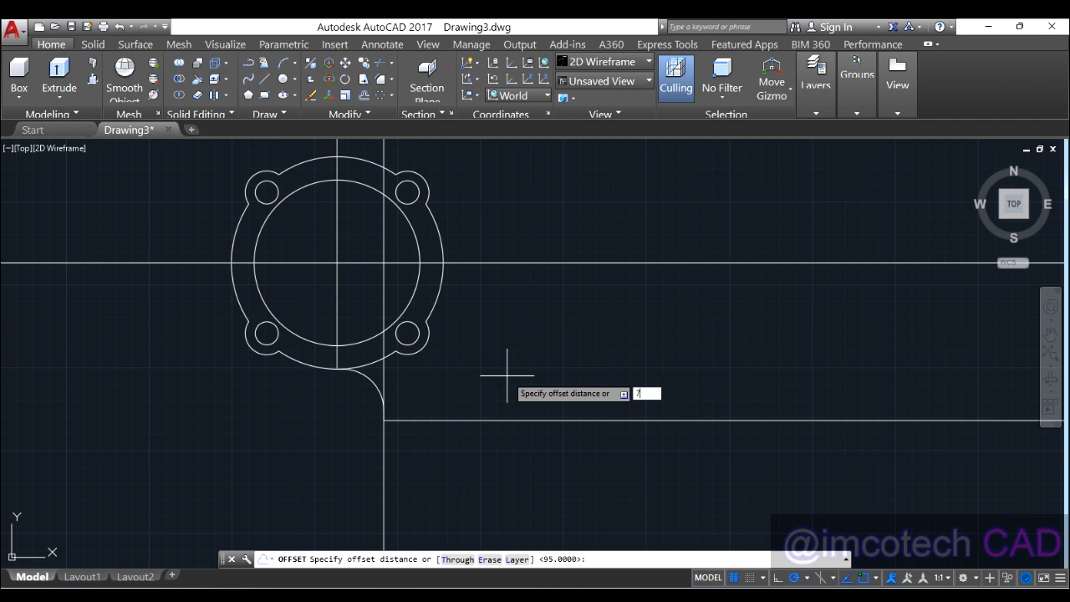
{"action": "key", "text": "Return"}
{"action": "left_click", "coordinate": [384, 376]}
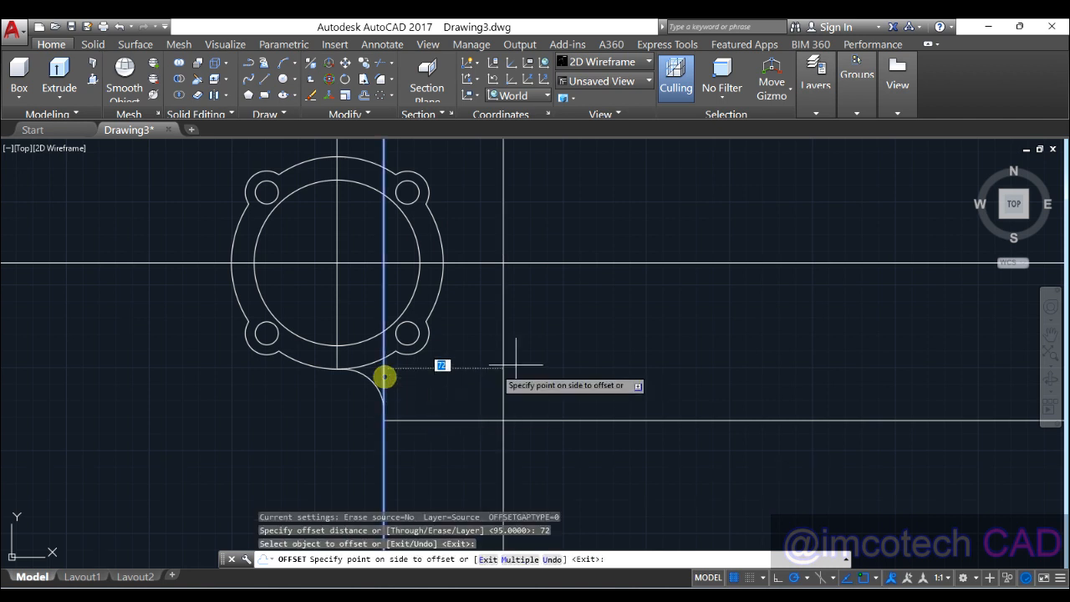
{"action": "left_click", "coordinate": [690, 351]}
{"action": "right_click", "coordinate": [716, 352]}
{"action": "left_click", "coordinate": [770, 361]}
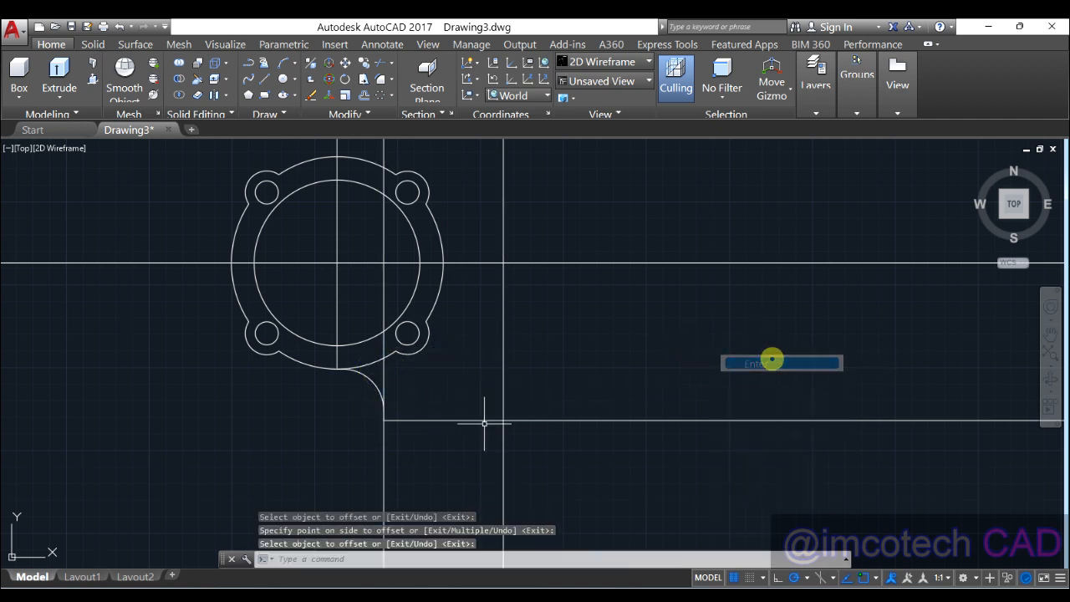
{"action": "left_click", "coordinate": [383, 382]}
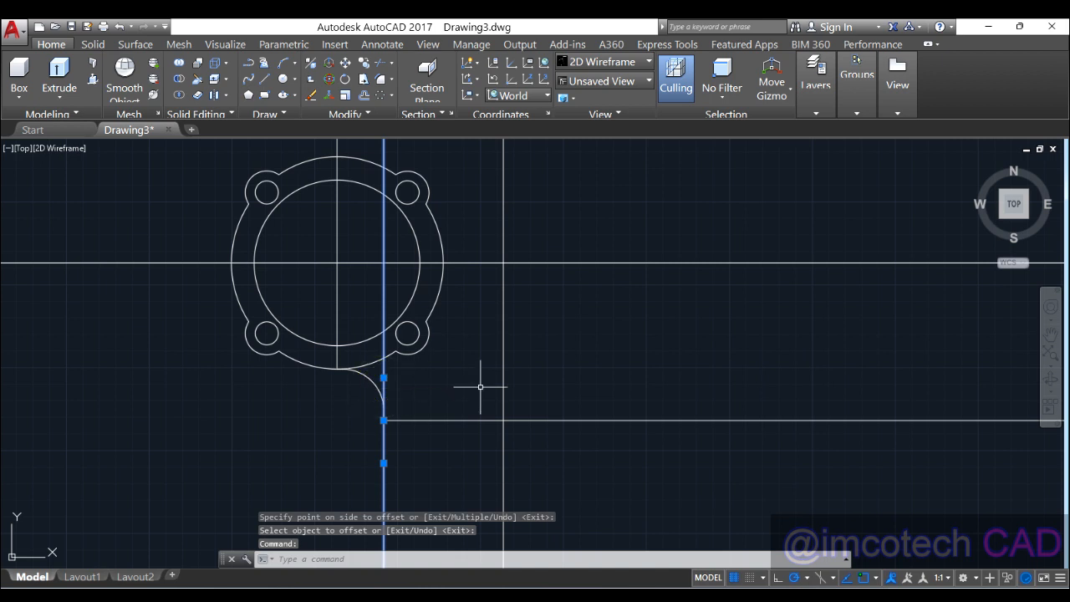
{"action": "key", "text": "Delete"}
Check the reference drawing and draw a vertical construction line through the rightmost point of the ring's outer circle.
{"action": "key", "text": "alt+Tab"}
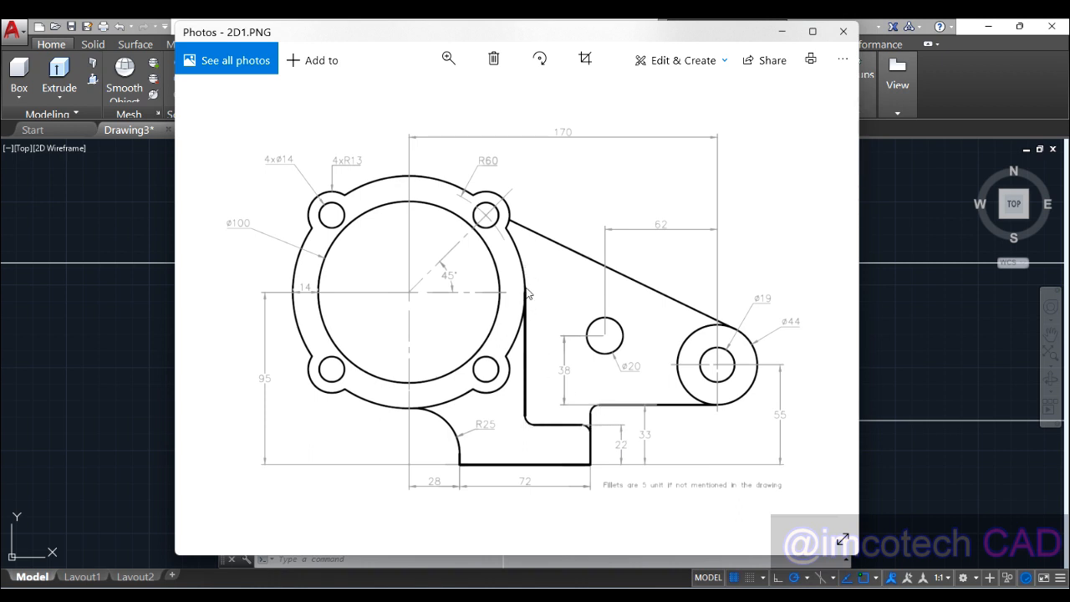
{"action": "left_click", "coordinate": [782, 32]}
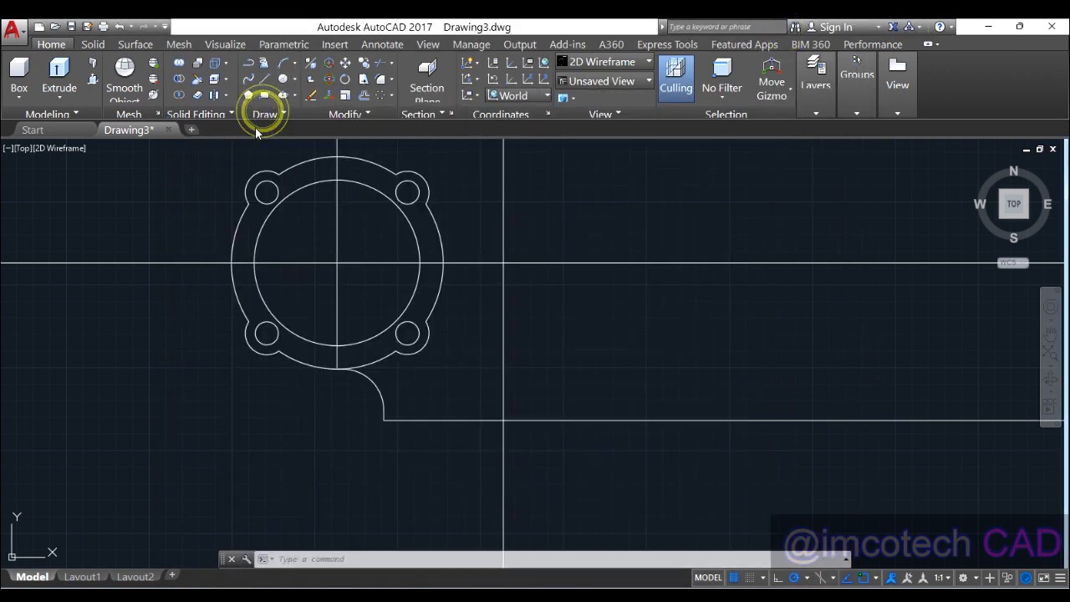
{"action": "left_click", "coordinate": [264, 115]}
{"action": "left_click", "coordinate": [261, 132]}
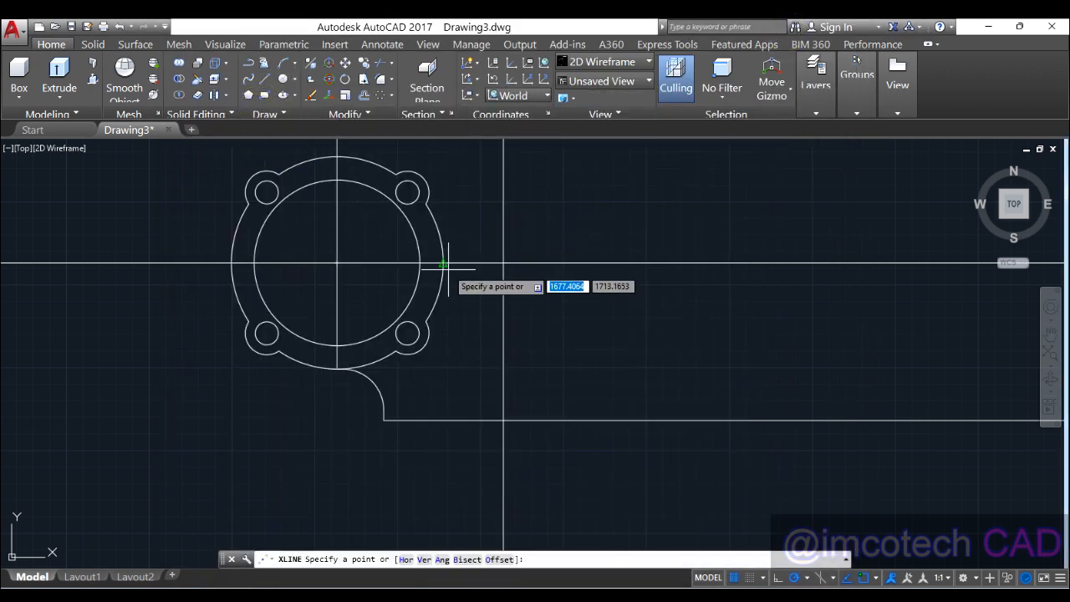
{"action": "left_click", "coordinate": [443, 265]}
{"action": "left_click", "coordinate": [443, 231]}
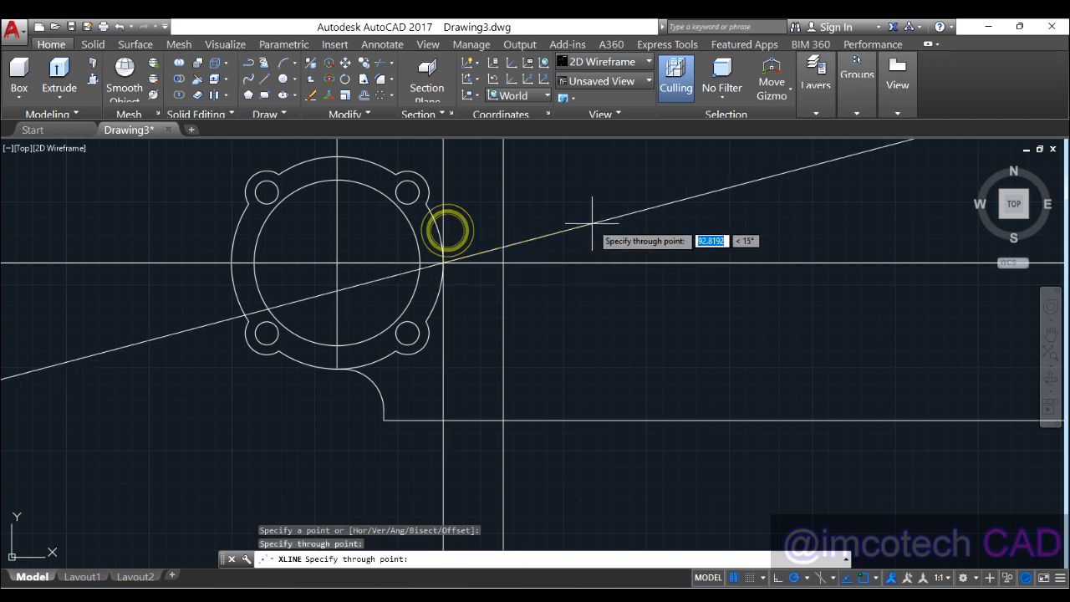
{"action": "key", "text": "Return"}
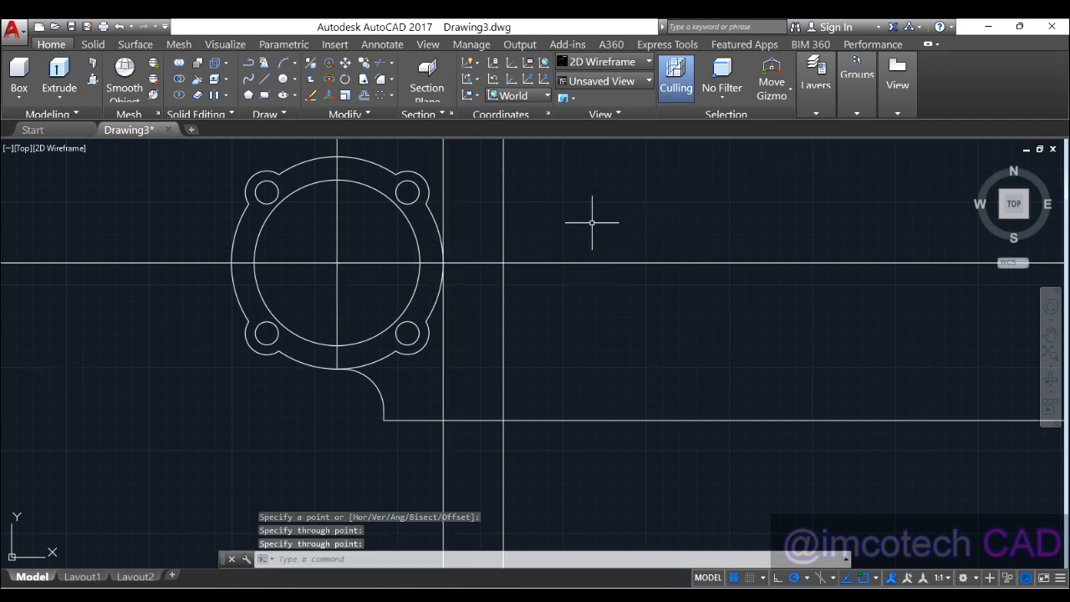
Draw a line 22 up from where the 72 offset line meets the base line, then left to the ring's vertical tangent line.
{"action": "left_click", "coordinate": [273, 89]}
{"action": "left_click", "coordinate": [503, 420]}
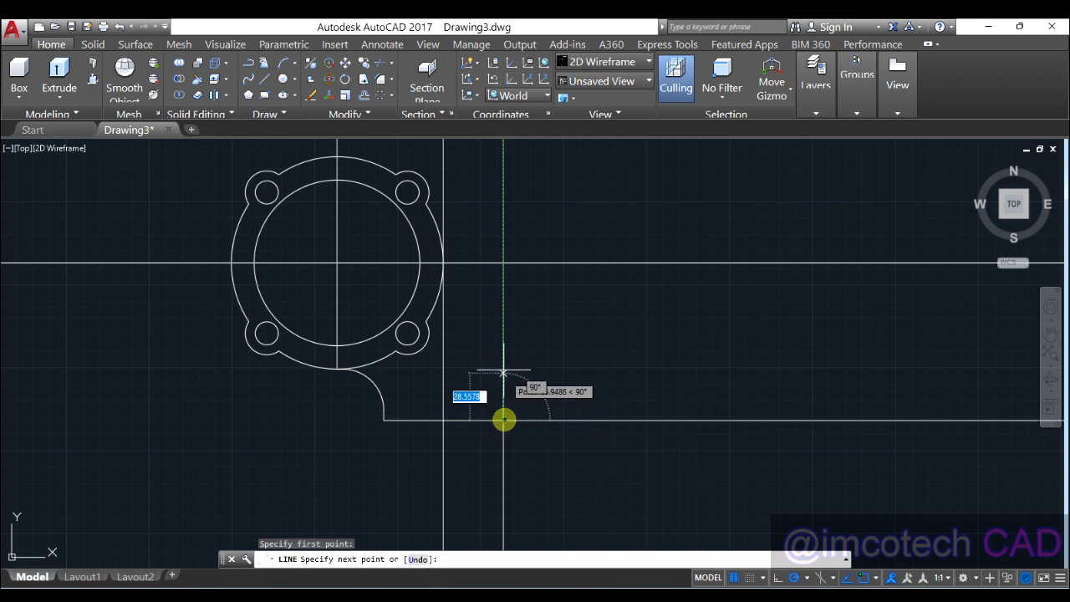
{"action": "type", "text": "22"}
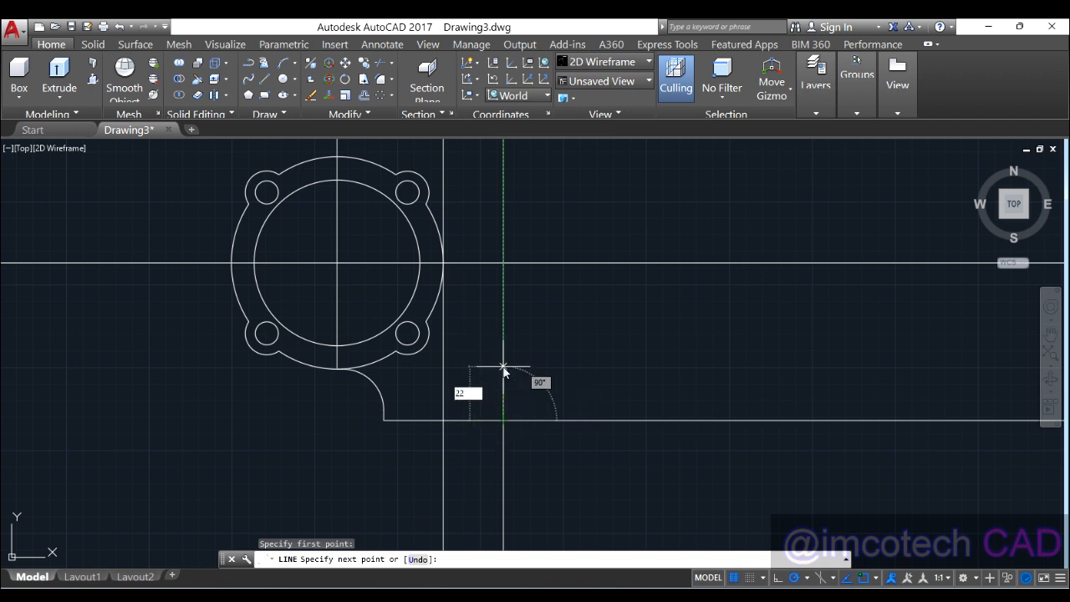
{"action": "key", "text": "Return"}
{"action": "left_click", "coordinate": [443, 384]}
{"action": "key", "text": "Return"}
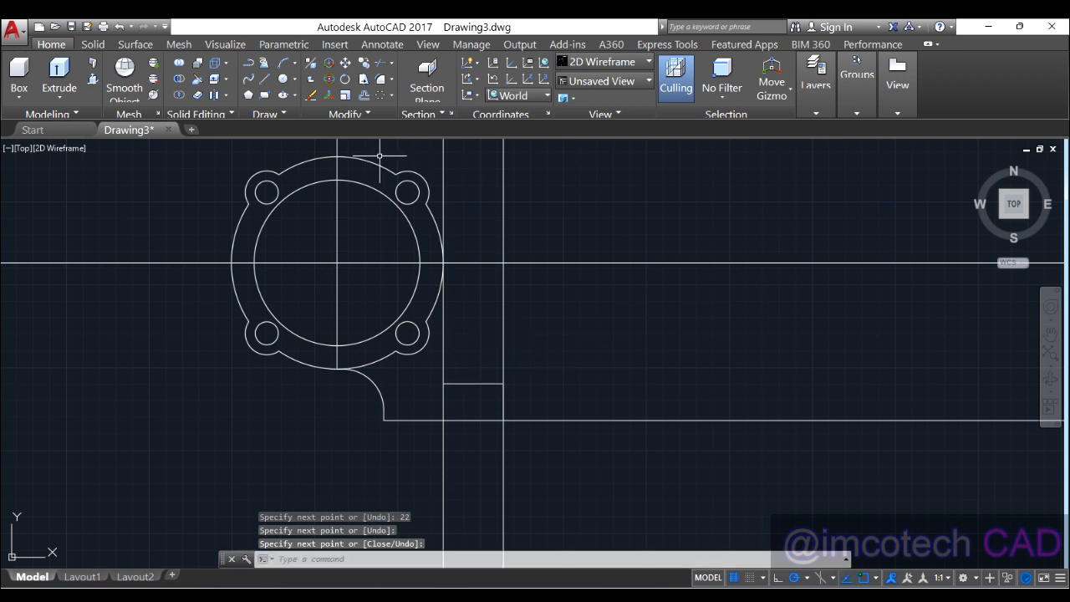
Trim the base line beyond the 72 offset line and the excess of both vertical construction lines around the base outline.
{"action": "left_click", "coordinate": [379, 63]}
{"action": "key", "text": "Return"}
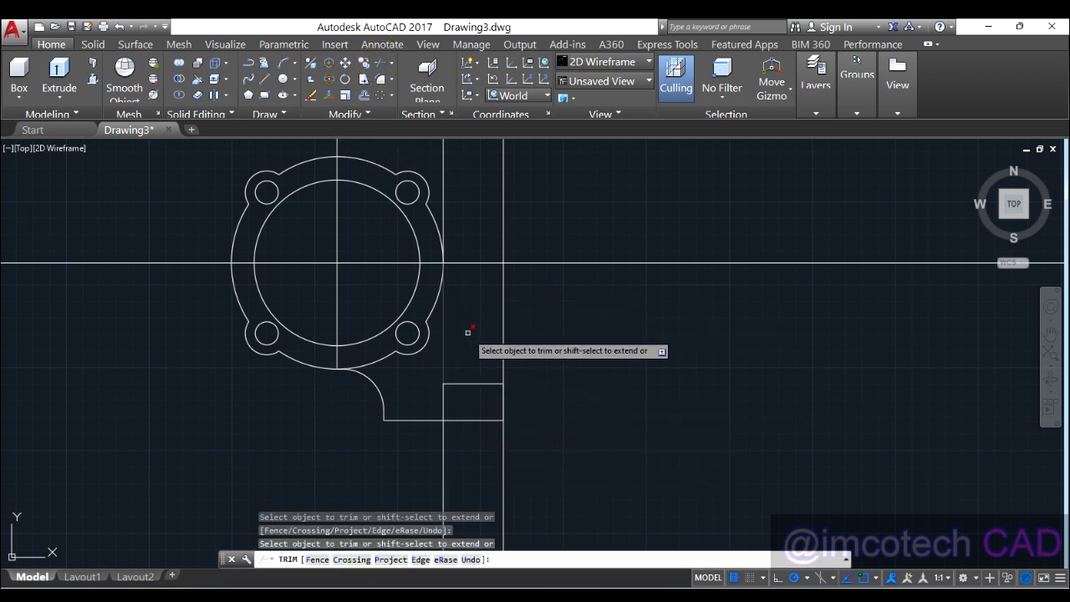
{"action": "left_click", "coordinate": [441, 408]}
{"action": "left_click", "coordinate": [444, 210]}
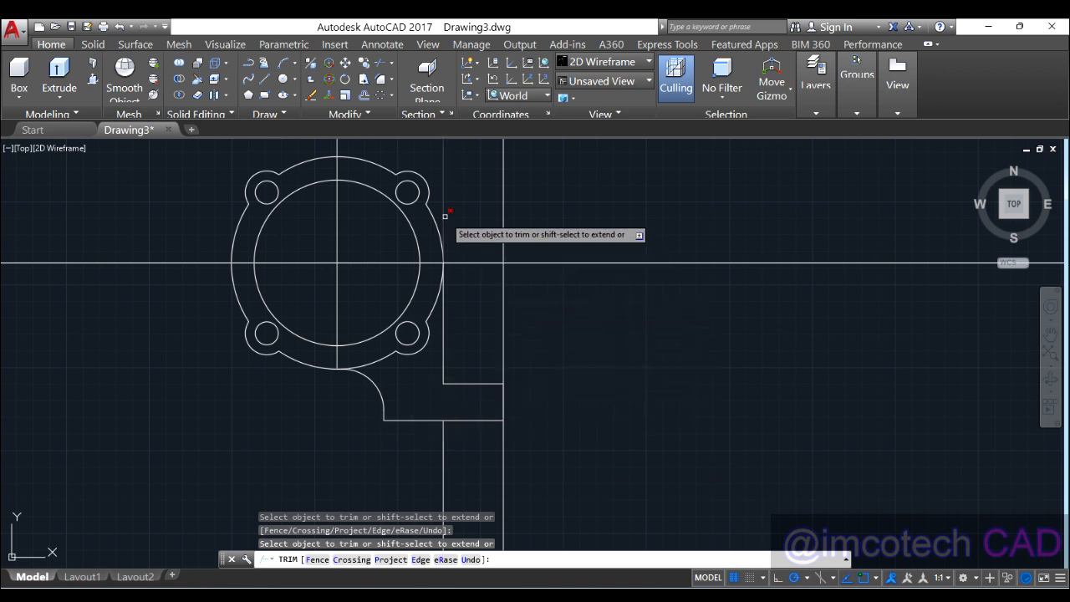
{"action": "left_click", "coordinate": [502, 337]}
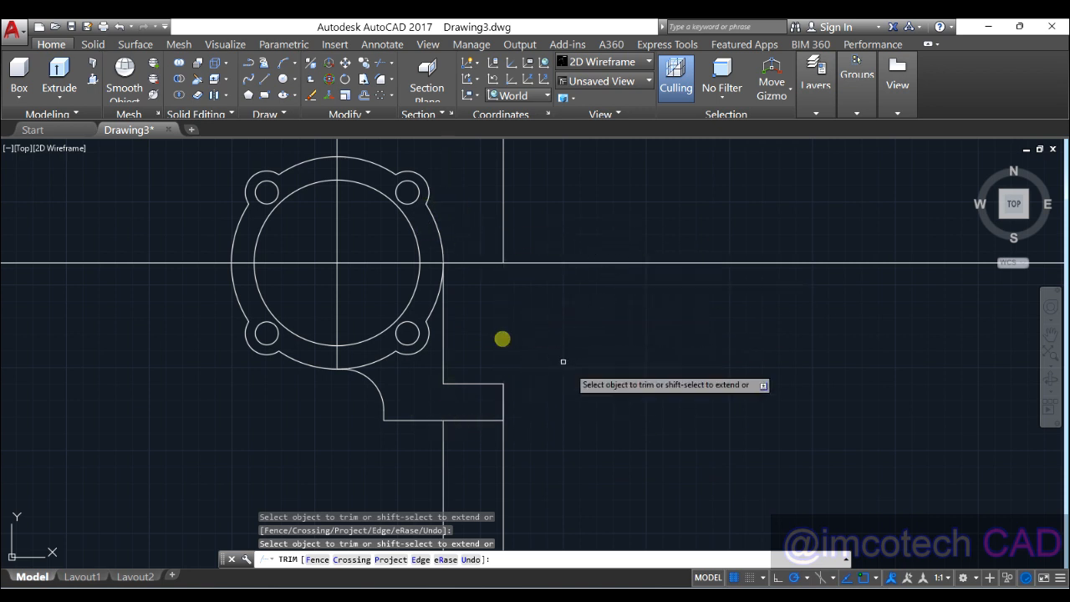
{"action": "right_click", "coordinate": [504, 452]}
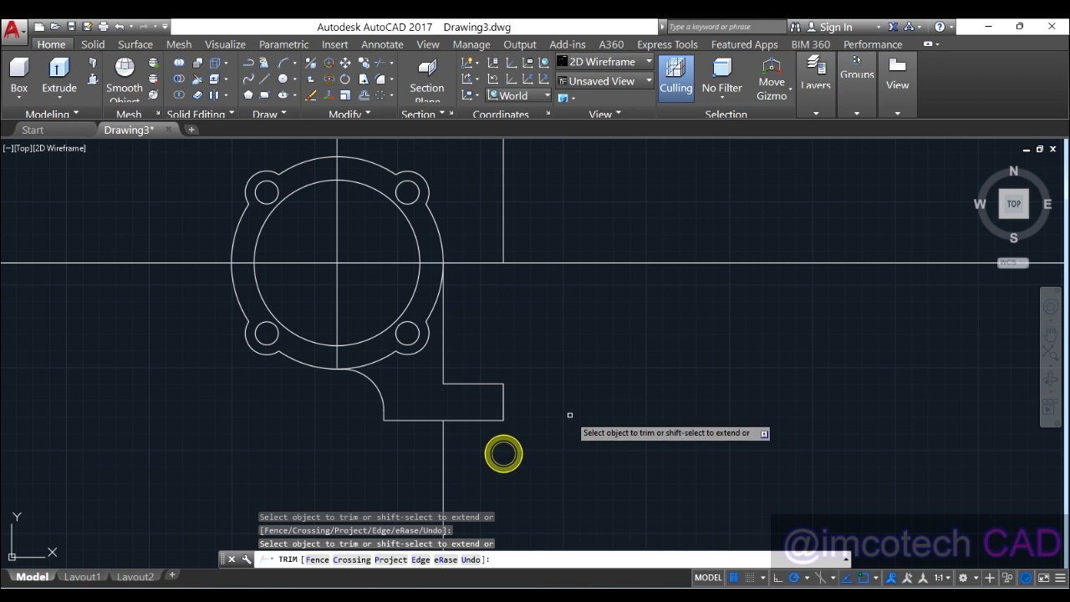
{"action": "left_click", "coordinate": [627, 205]}
Erase the leftover piece of the ring's vertical tangent line below the base line.
{"action": "left_click", "coordinate": [442, 462]}
{"action": "left_click", "coordinate": [443, 466]}
{"action": "left_click", "coordinate": [444, 475]}
{"action": "left_click", "coordinate": [440, 474]}
{"action": "key", "text": "Delete"}
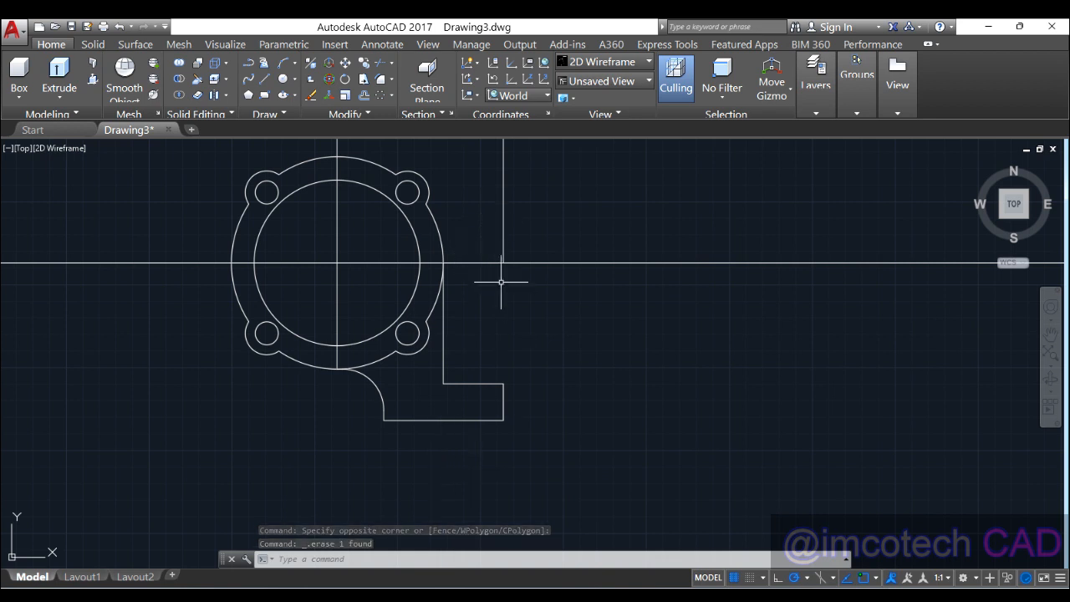
Check the reference drawing and draw a line 11 up from the base's upper right corner, then a long horizontal line to the right.
{"action": "key", "text": "alt+Tab"}
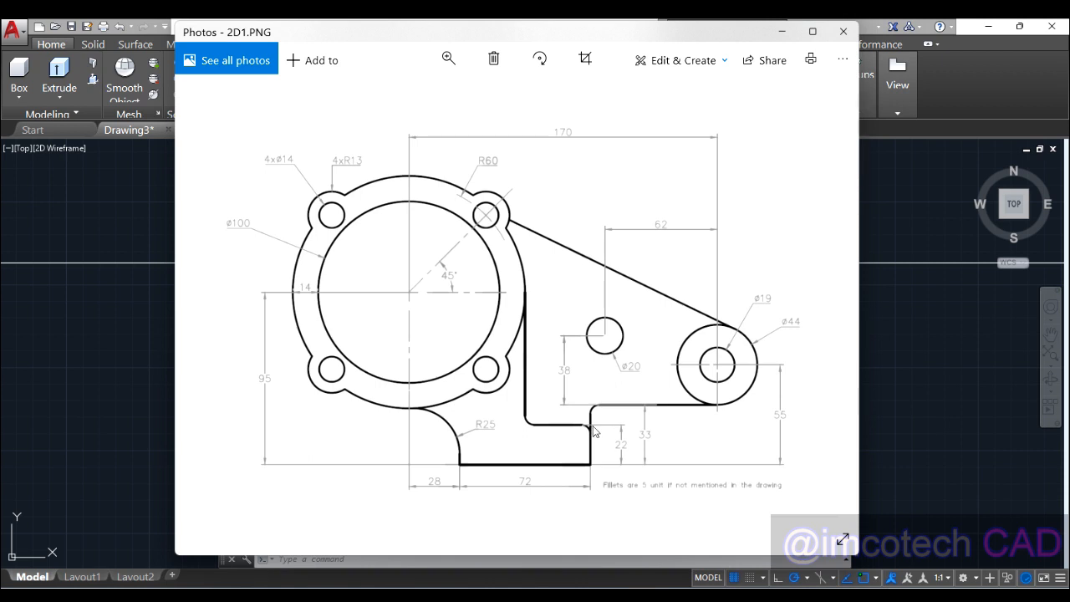
{"action": "left_click", "coordinate": [782, 31]}
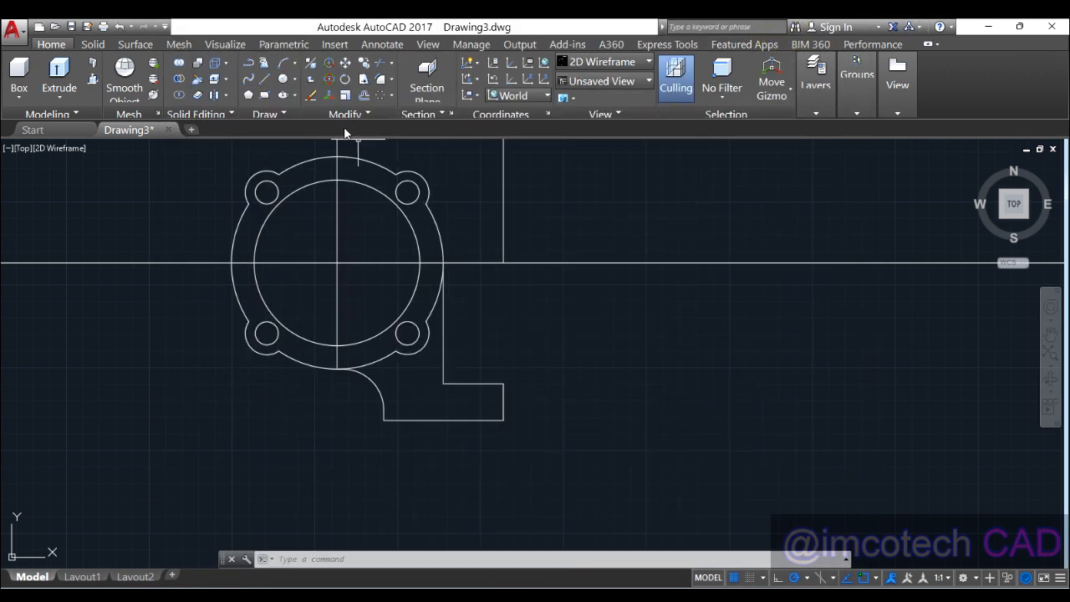
{"action": "left_click", "coordinate": [264, 78]}
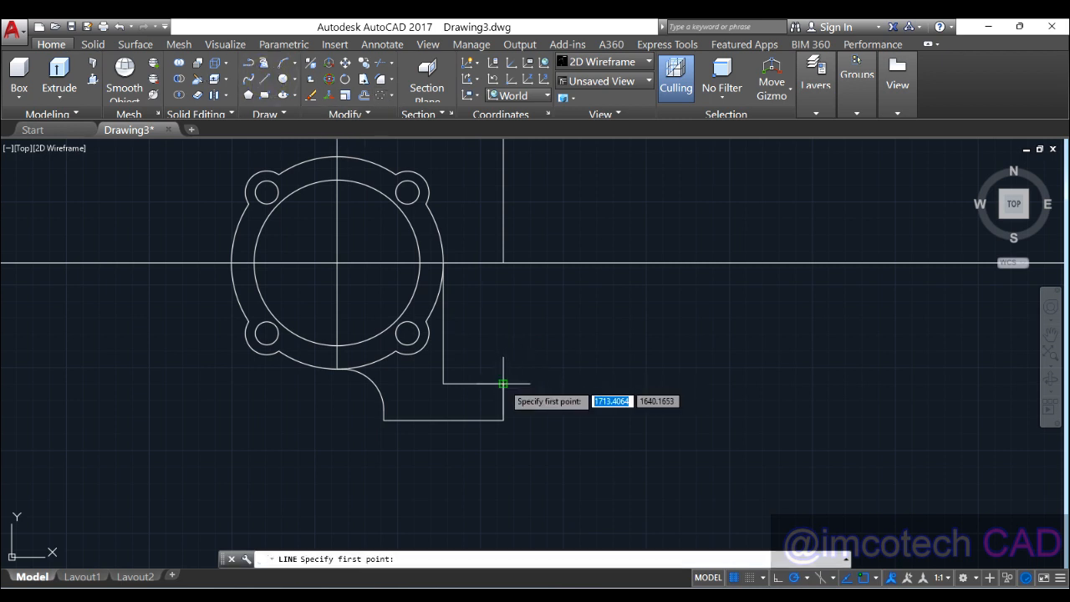
{"action": "left_click", "coordinate": [503, 383]}
{"action": "type", "text": "11"}
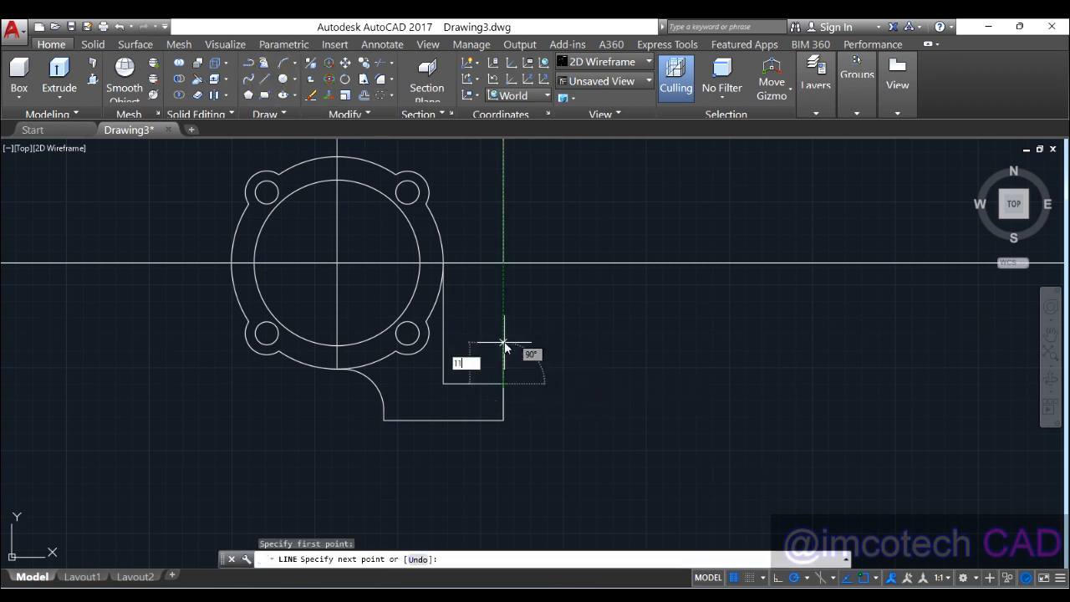
{"action": "key", "text": "Return"}
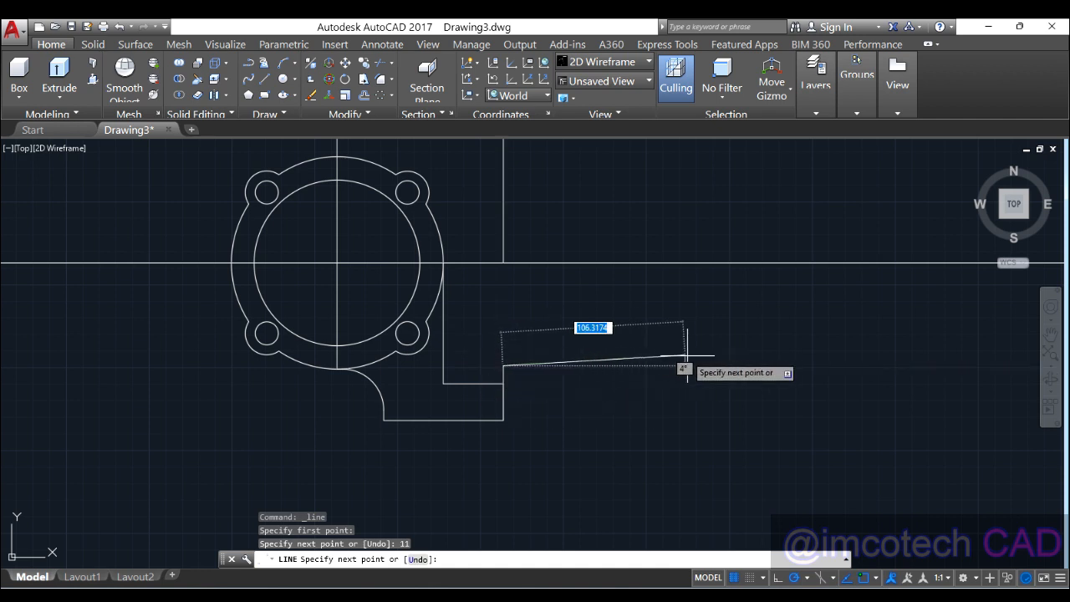
{"action": "left_click", "coordinate": [825, 365]}
{"action": "key", "text": "Return"}
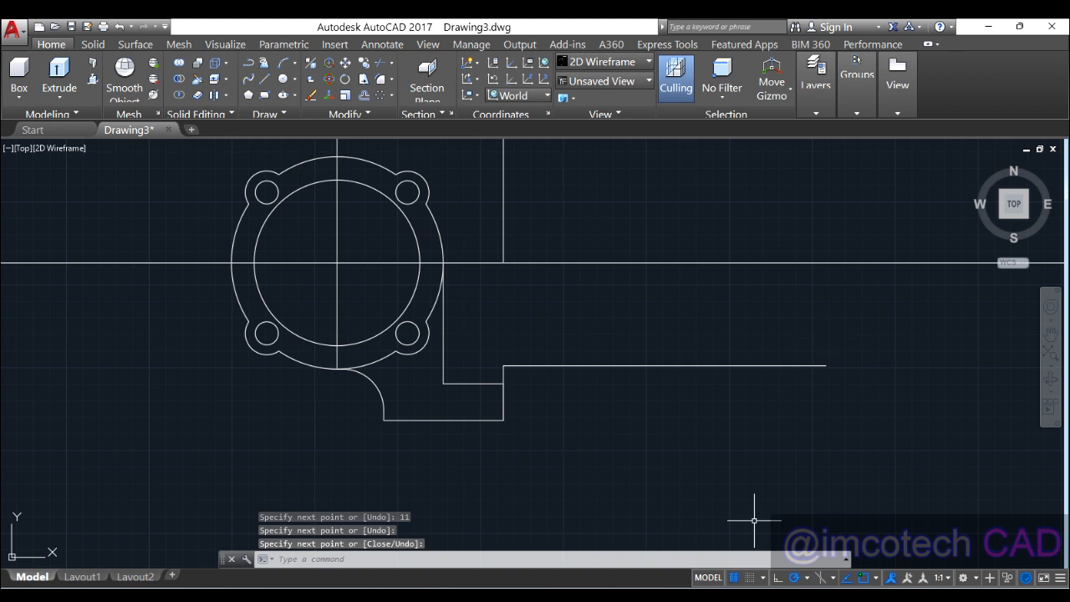
Check the reference drawing and offset the ring's vertical center line 170 to the right.
{"action": "key", "text": "alt+Tab"}
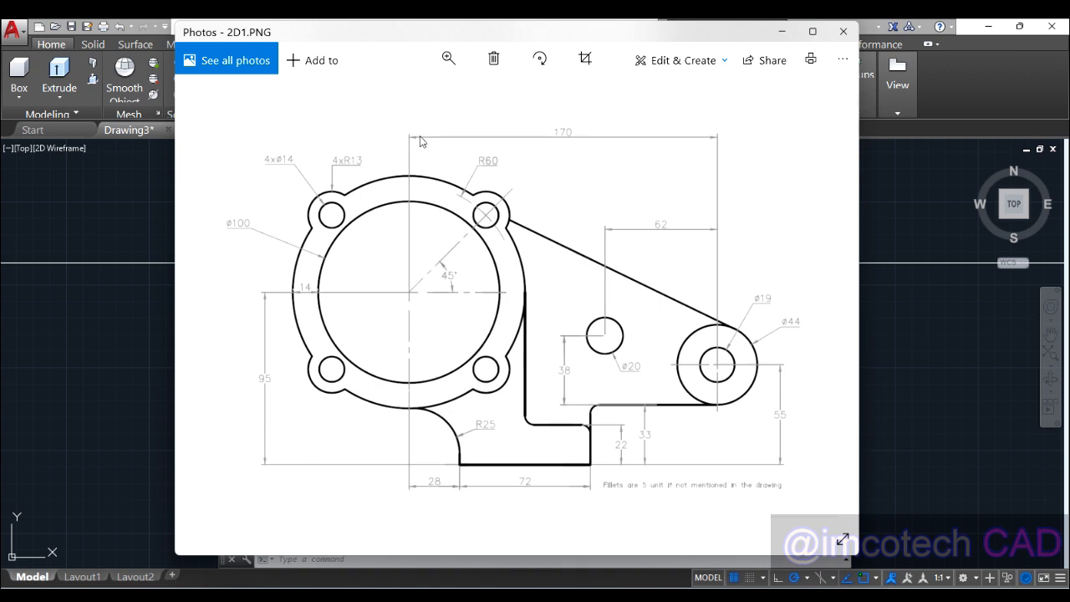
{"action": "left_click", "coordinate": [781, 30]}
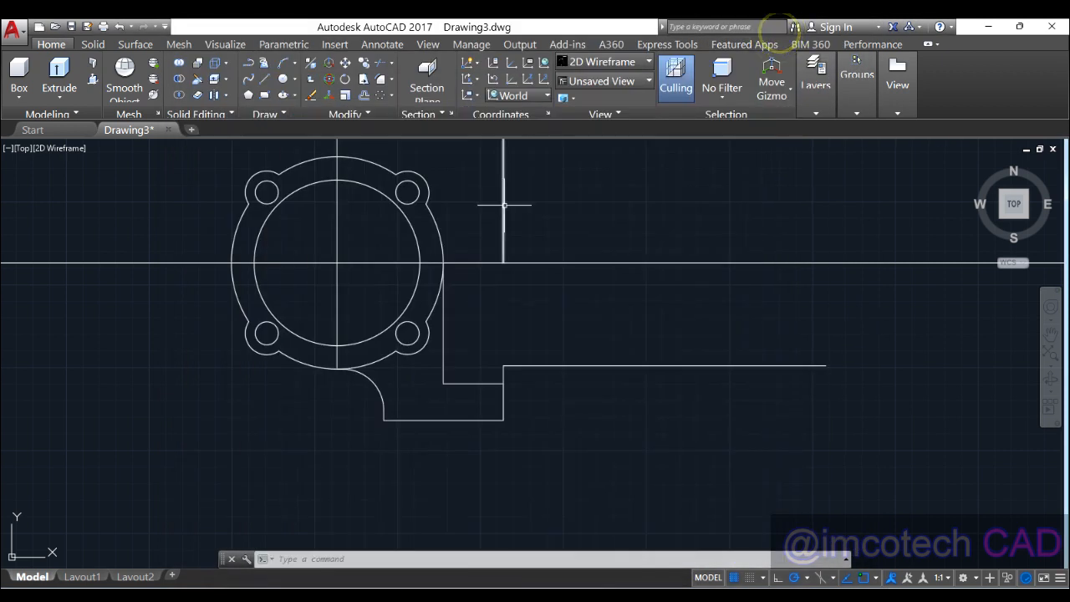
{"action": "left_click", "coordinate": [364, 95]}
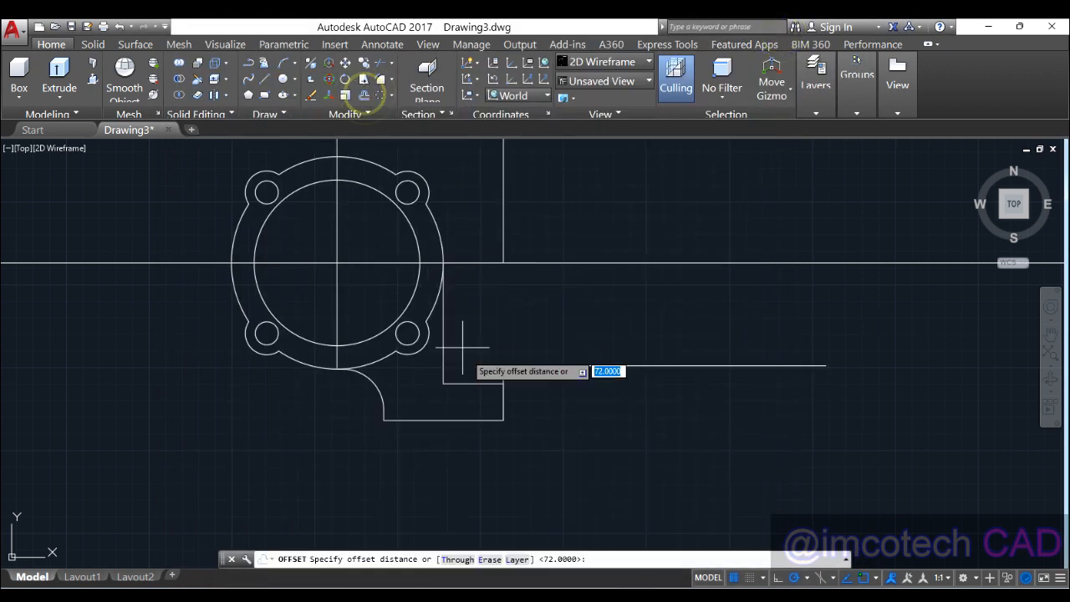
{"action": "type", "text": "170"}
{"action": "key", "text": "Return"}
{"action": "left_click", "coordinate": [337, 214]}
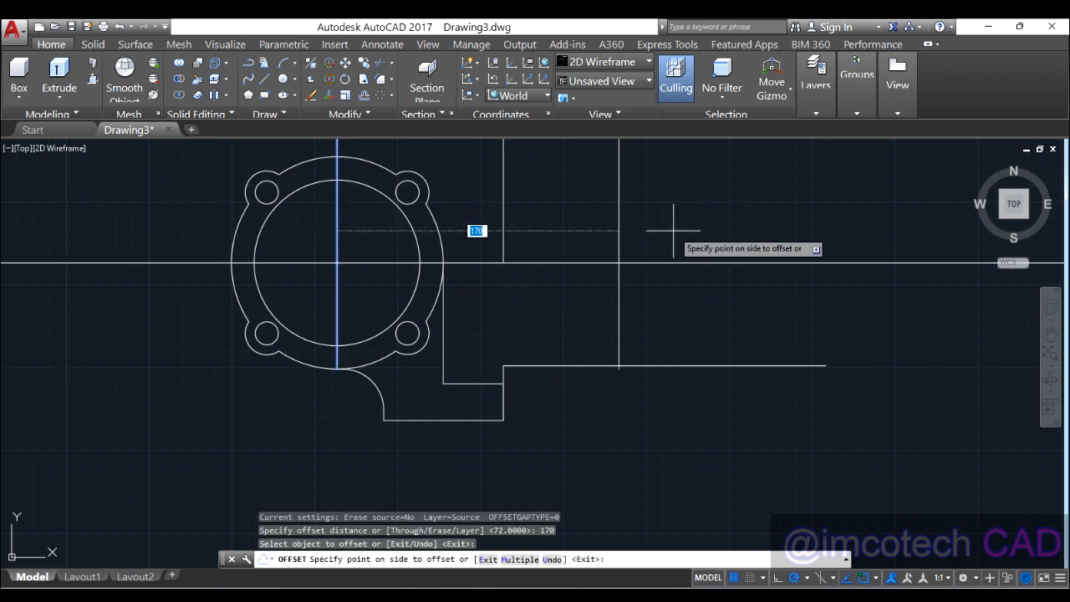
{"action": "left_click", "coordinate": [671, 229]}
{"action": "right_click", "coordinate": [711, 212]}
{"action": "left_click", "coordinate": [729, 219]}
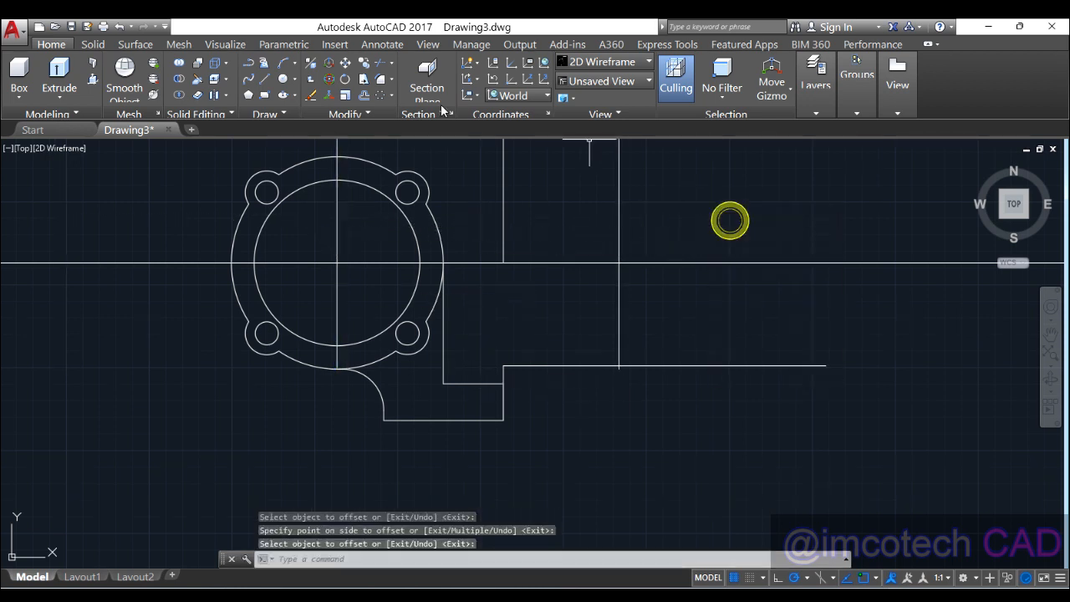
Trim the long horizontal line beyond the 170 offset line, and the offset line's short end below that horizontal line.
{"action": "left_click", "coordinate": [378, 67]}
{"action": "key", "text": "Return"}
{"action": "left_click", "coordinate": [632, 367]}
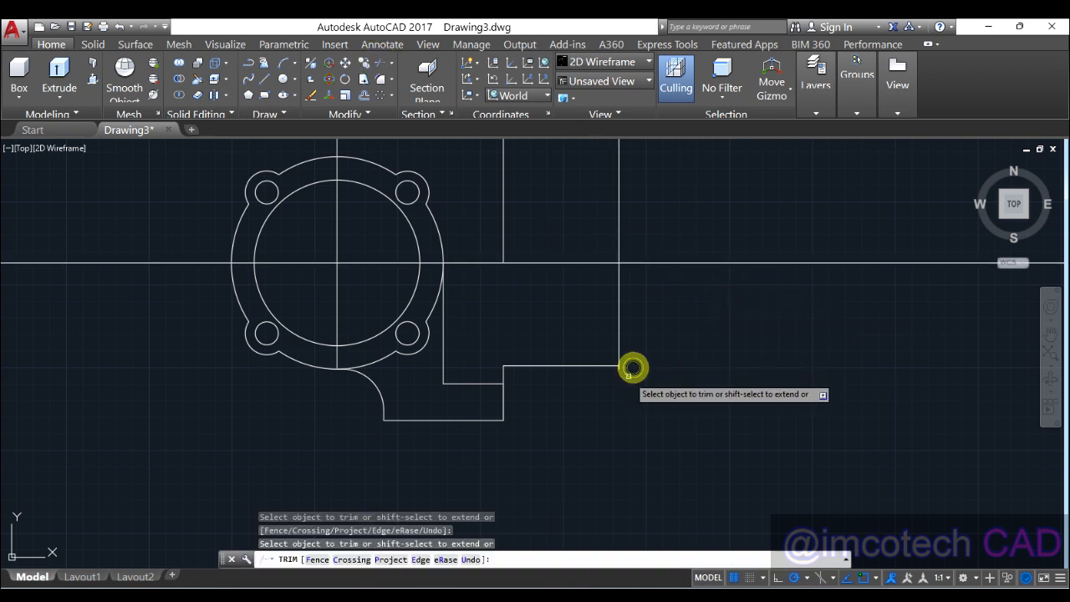
{"action": "left_click", "coordinate": [620, 370]}
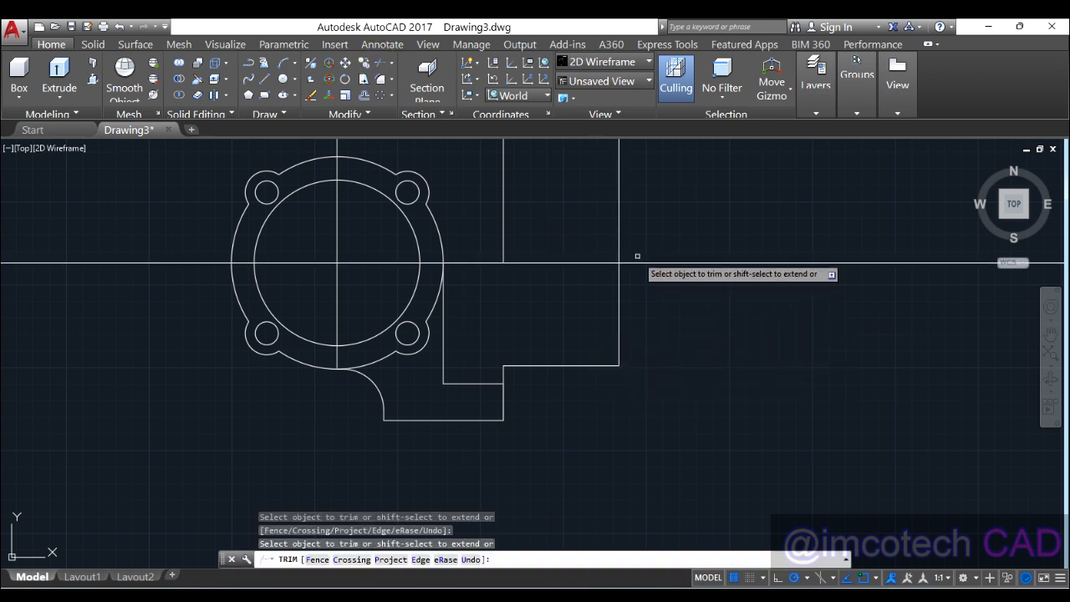
Leave the Trim command, check the reference drawing, and erase the vertical construction line above the base's upper right corner.
{"action": "right_click", "coordinate": [664, 233]}
{"action": "left_click", "coordinate": [702, 244]}
{"action": "key", "text": "alt+Tab"}
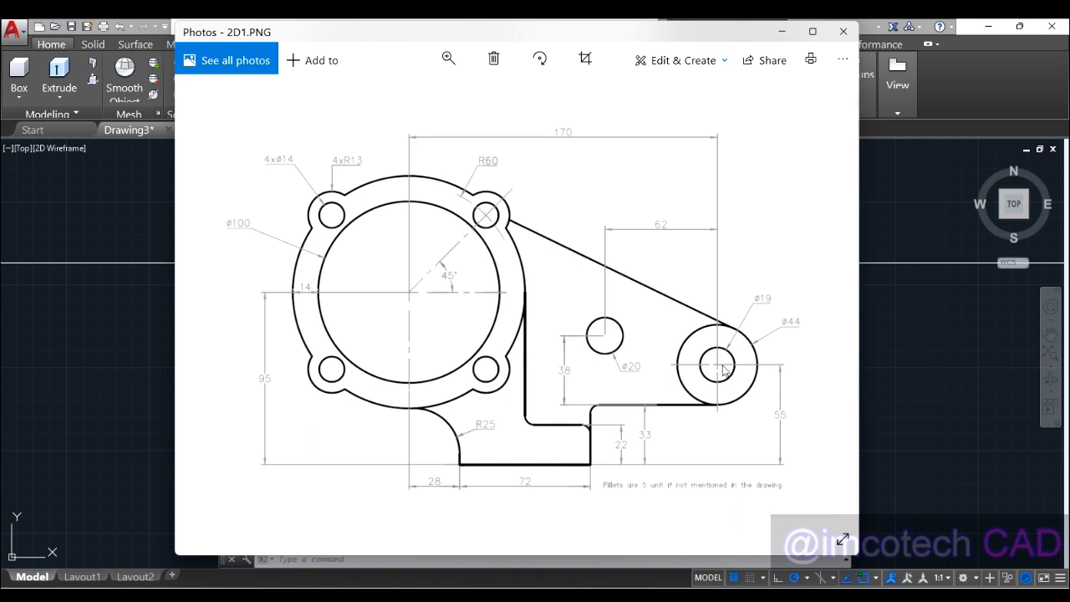
{"action": "left_click", "coordinate": [784, 33]}
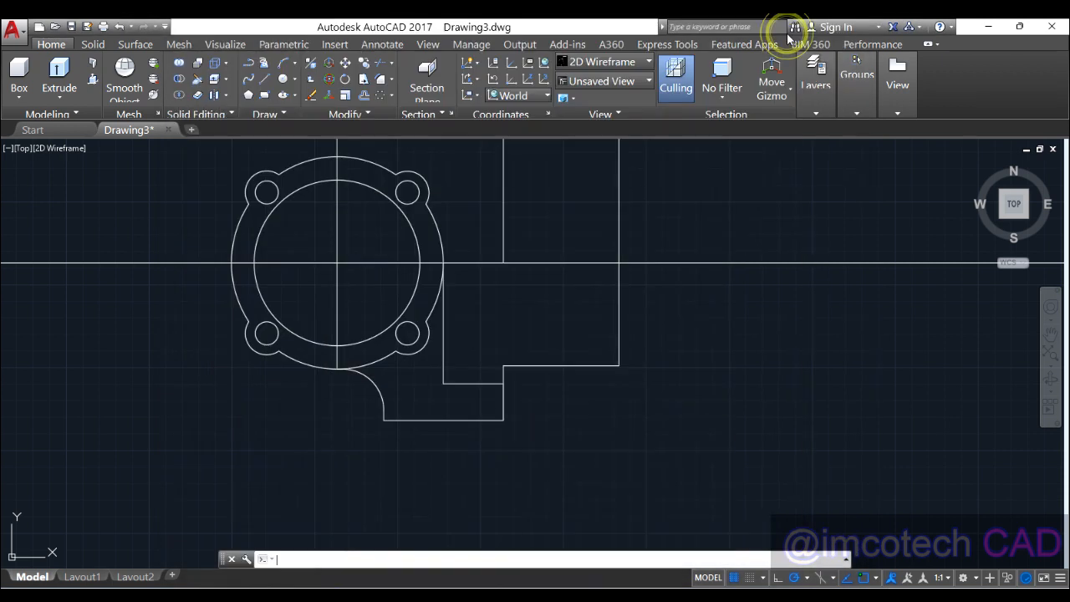
{"action": "left_click", "coordinate": [504, 226]}
{"action": "key", "text": "Delete"}
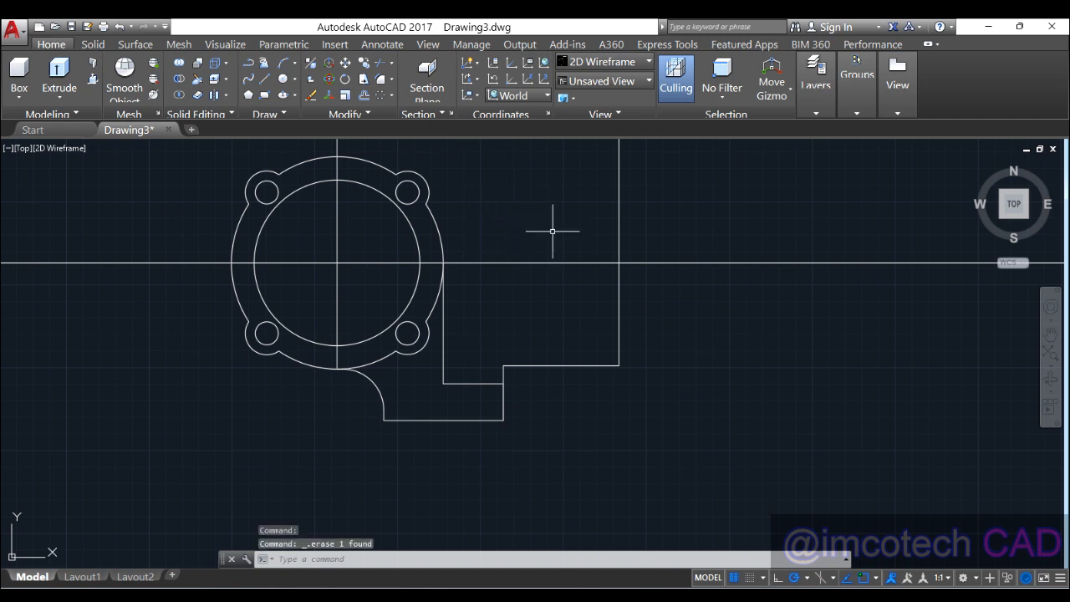
Check the reference drawing and offset the base's bottom line 55 upward.
{"action": "key", "text": "alt+Tab"}
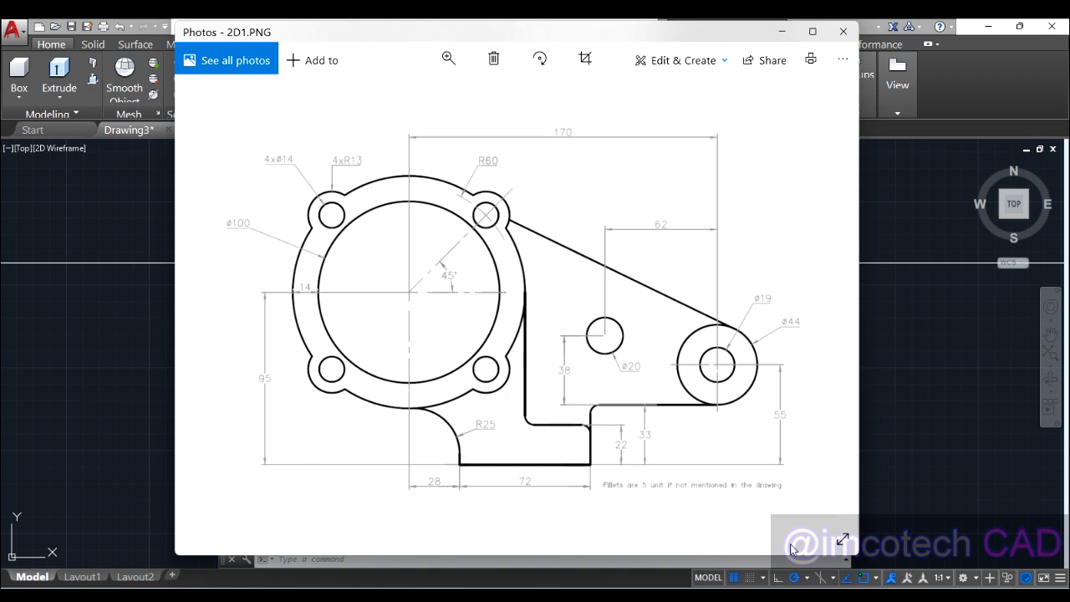
{"action": "key", "text": "alt+Tab"}
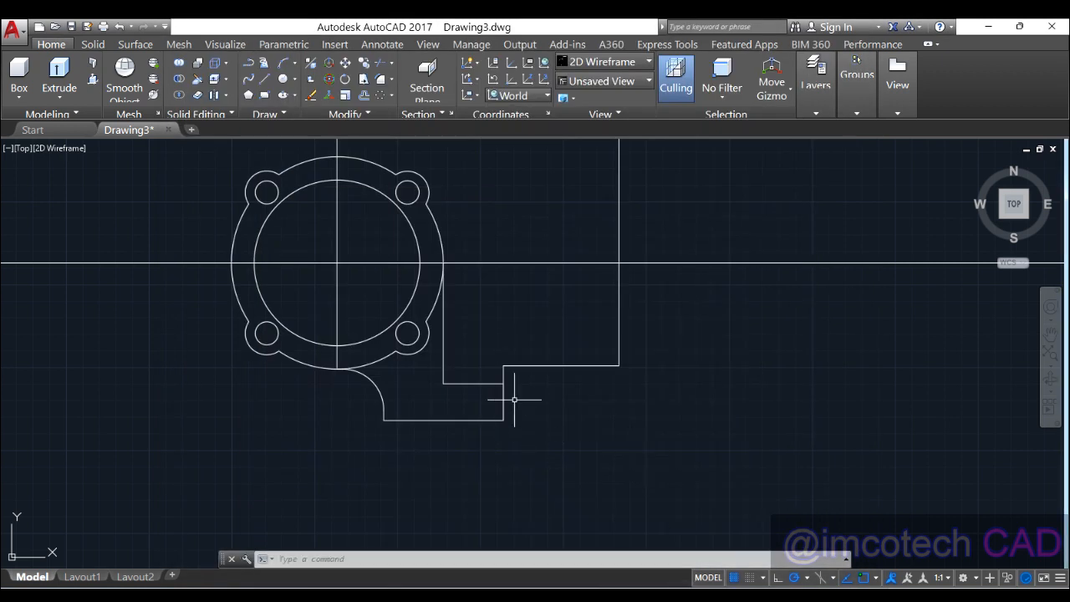
{"action": "left_click", "coordinate": [364, 95]}
{"action": "type", "text": "55"}
{"action": "key", "text": "Return"}
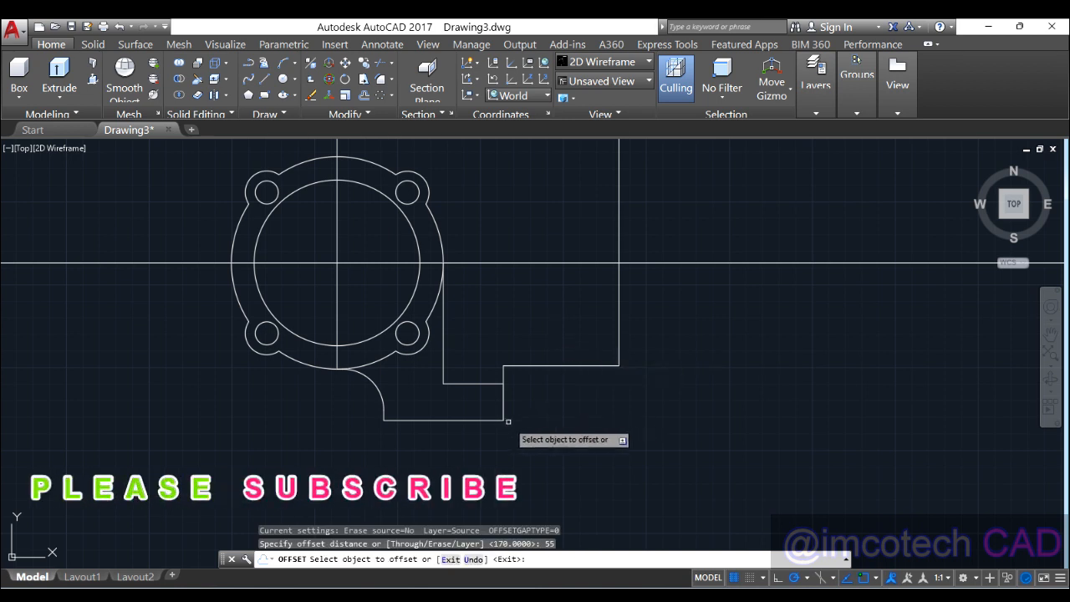
{"action": "left_click", "coordinate": [494, 420]}
{"action": "left_click", "coordinate": [501, 303]}
{"action": "right_click", "coordinate": [527, 317]}
{"action": "left_click", "coordinate": [558, 318]}
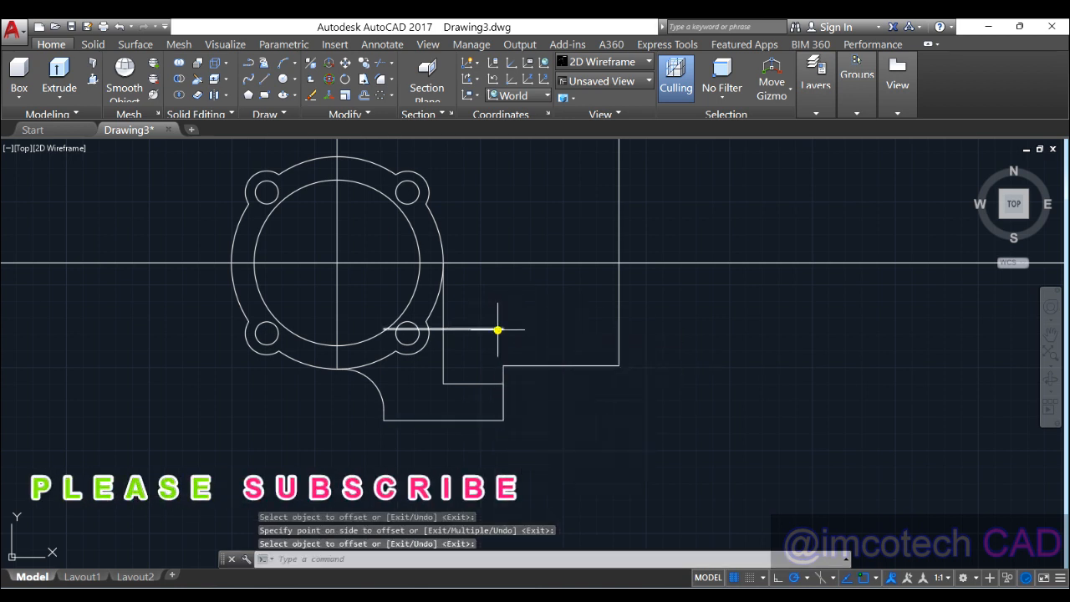
Stretch the right end of the 55 offset line about 174 horizontally to the right, past the 170 vertical line.
{"action": "left_click", "coordinate": [500, 329]}
{"action": "mouse_move", "coordinate": [503, 331]}
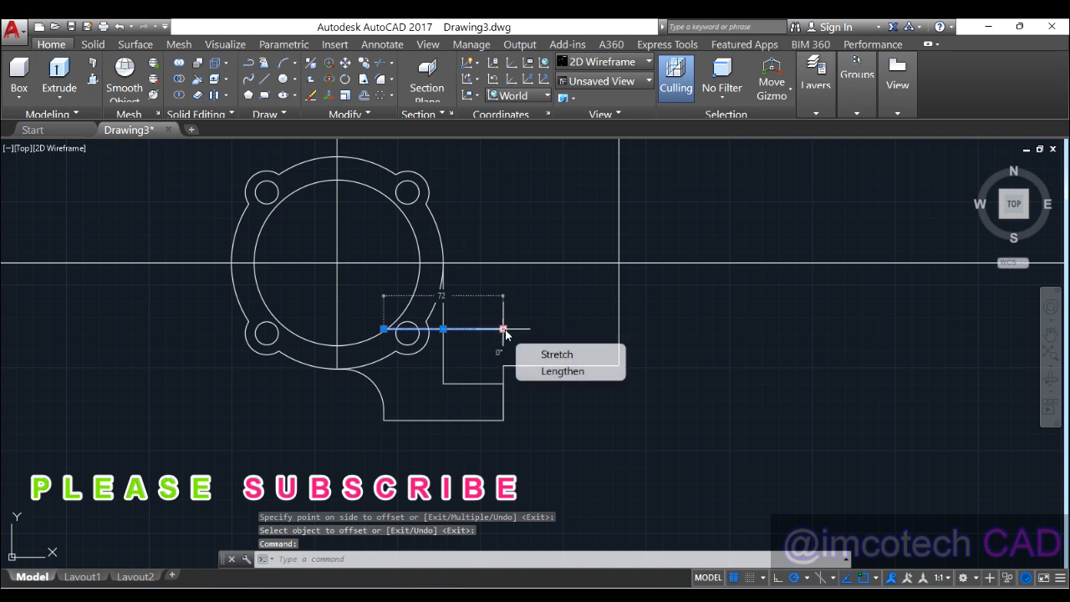
{"action": "left_click", "coordinate": [504, 330]}
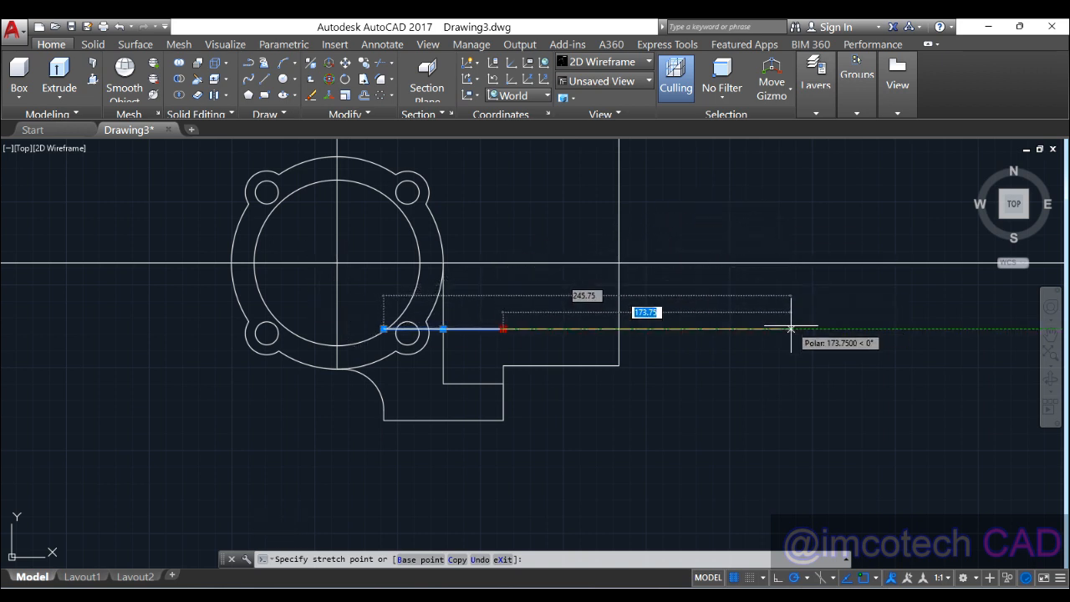
{"action": "left_click", "coordinate": [791, 329]}
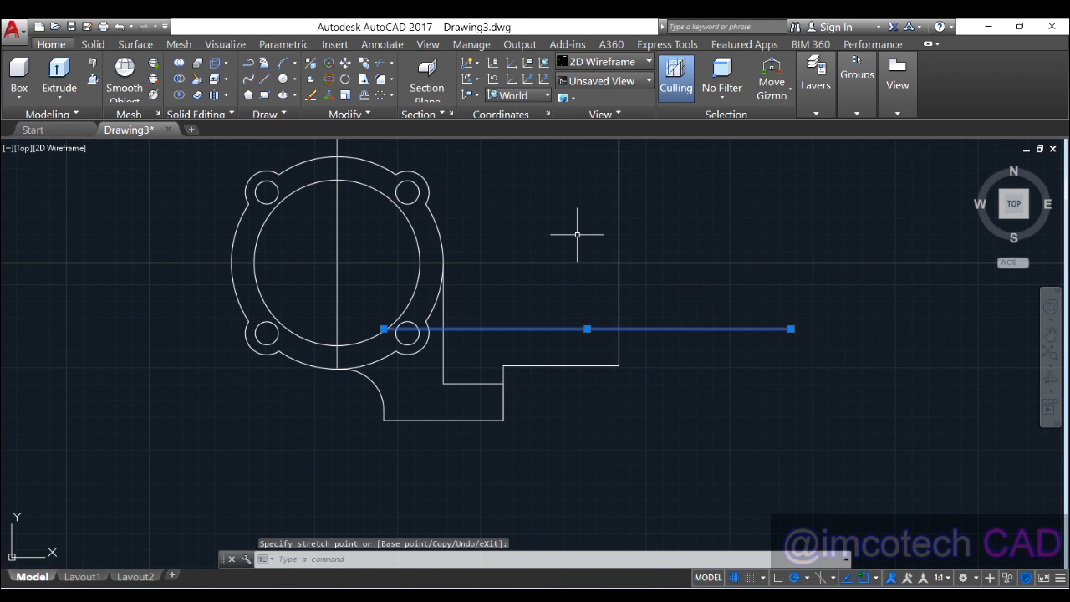
{"action": "key", "text": "Escape"}
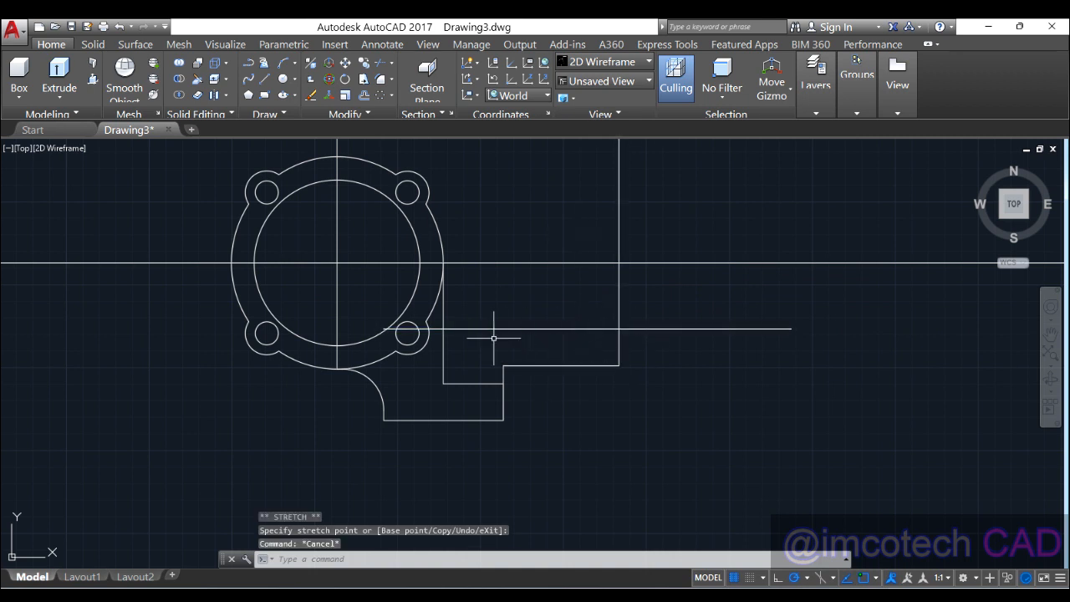
Check the reference drawing and draw a 19 diameter circle centered where the 170 vertical line meets the 55 offset line.
{"action": "left_click", "coordinate": [683, 595]}
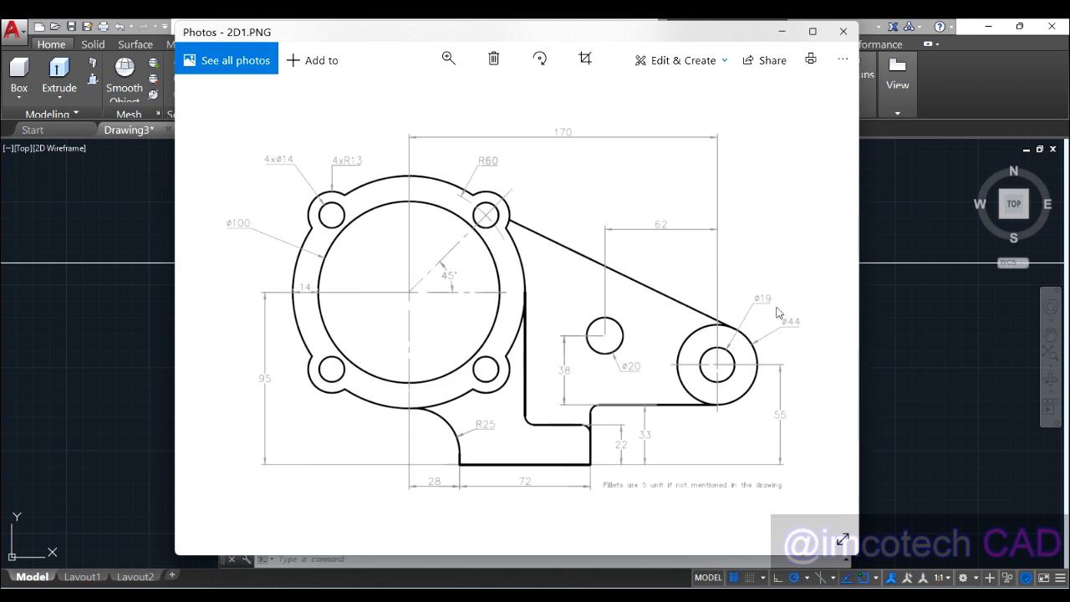
{"action": "left_click", "coordinate": [781, 31]}
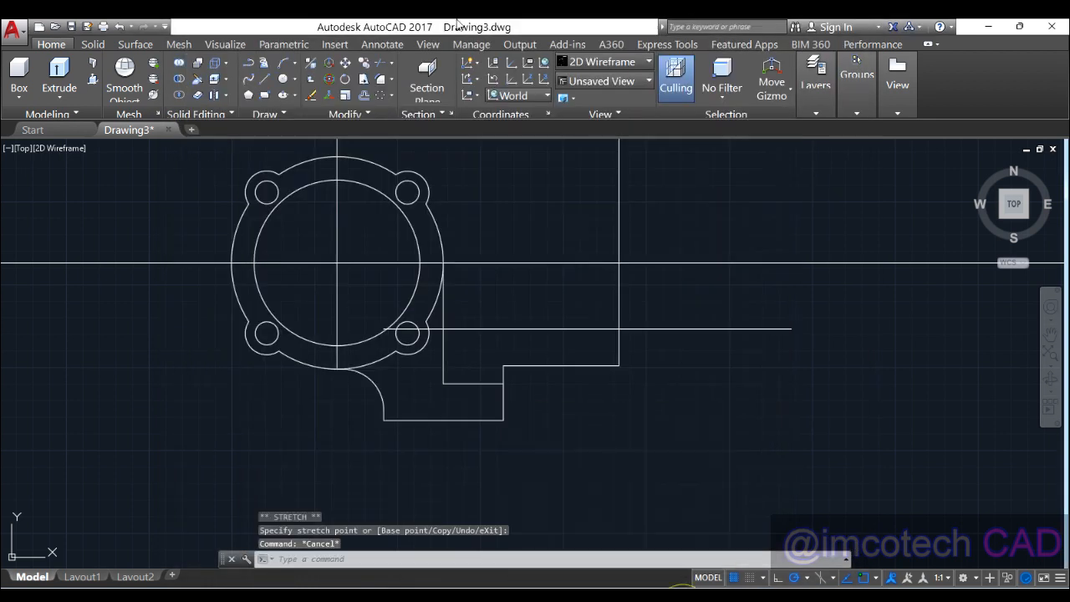
{"action": "left_click", "coordinate": [294, 78]}
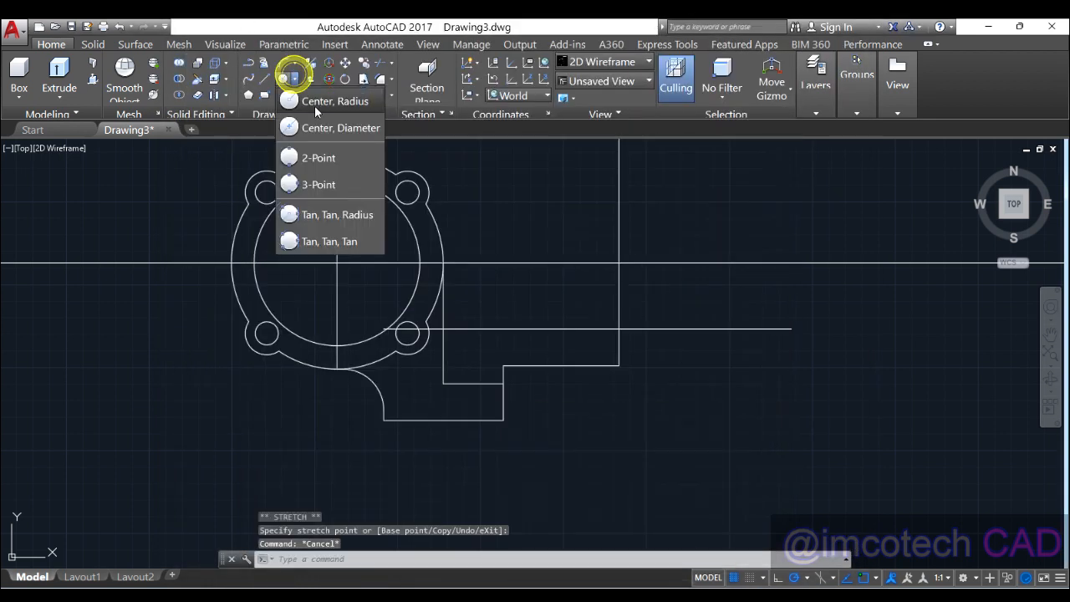
{"action": "left_click", "coordinate": [342, 127]}
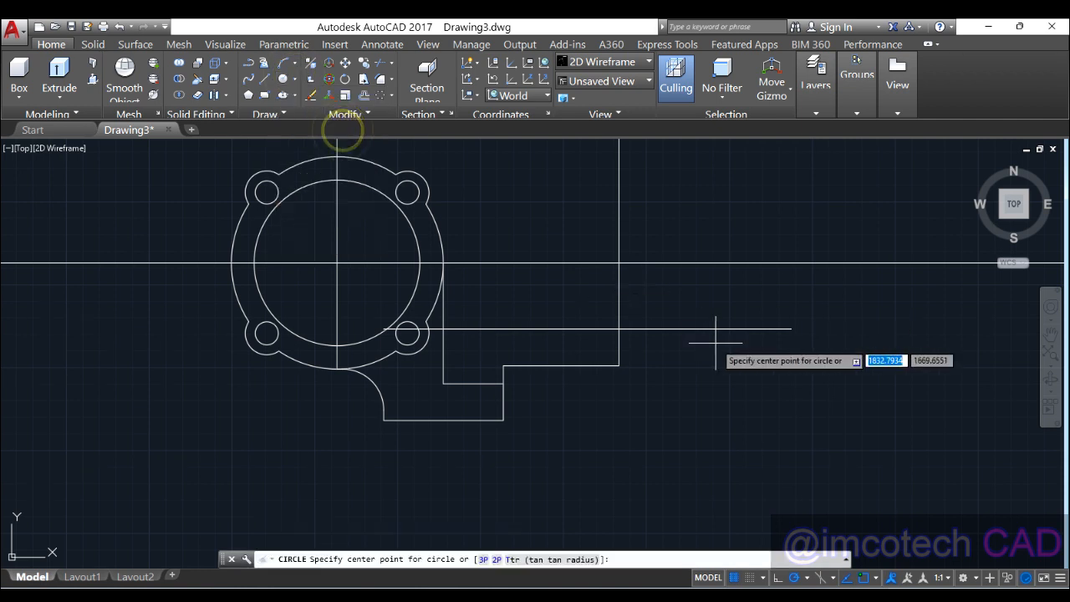
{"action": "left_click", "coordinate": [619, 329]}
{"action": "type", "text": "19"}
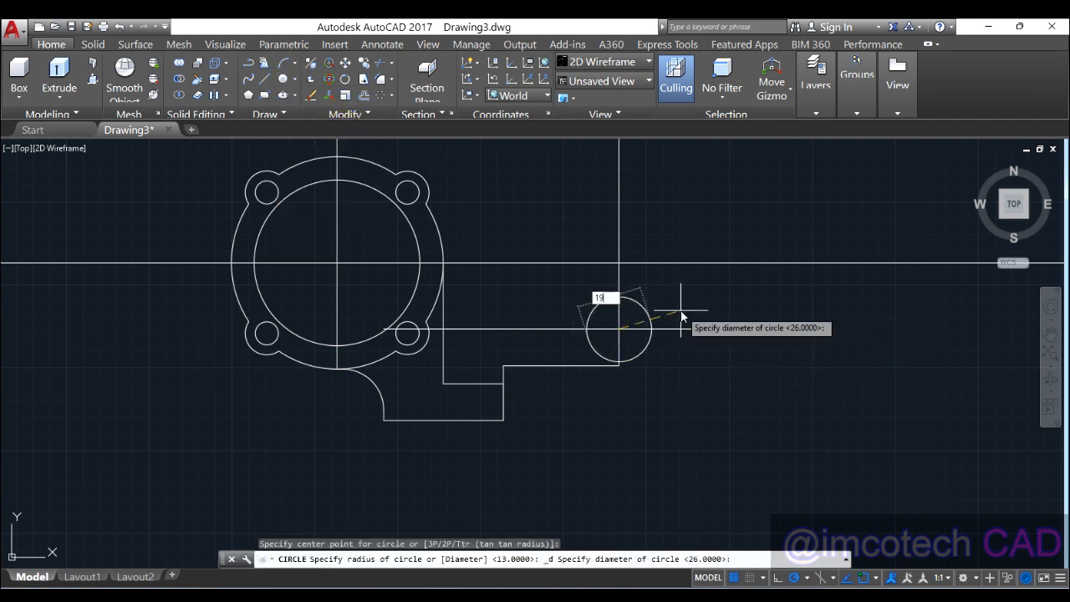
{"action": "key", "text": "Return"}
Try a circle of radius 44 concentric with the 19 diameter circle, and erase it.
{"action": "key", "text": "Return"}
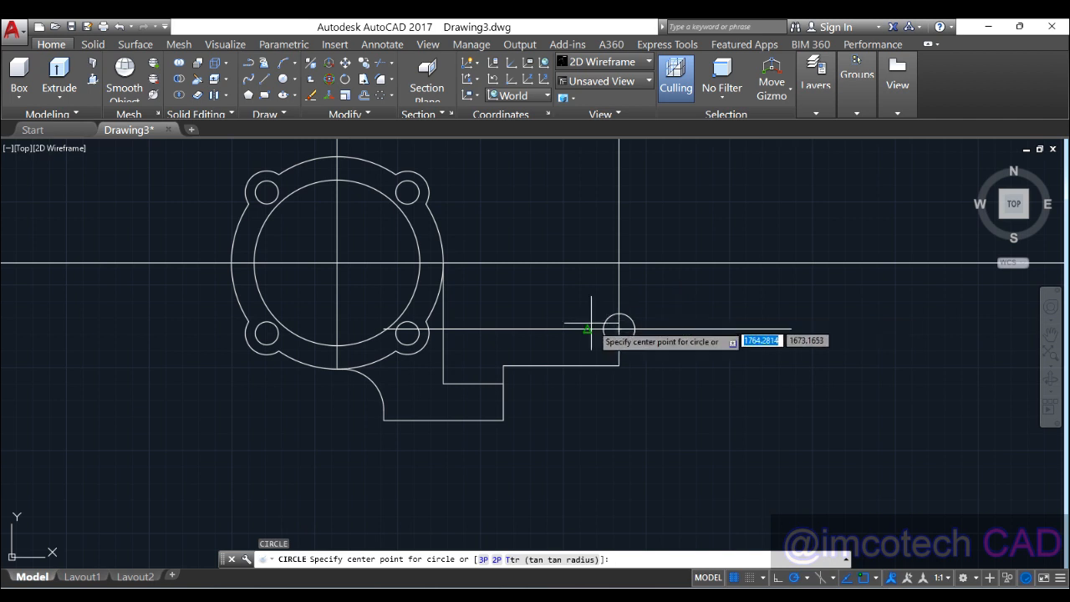
{"action": "left_click", "coordinate": [619, 329]}
{"action": "type", "text": "44"}
{"action": "key", "text": "Return"}
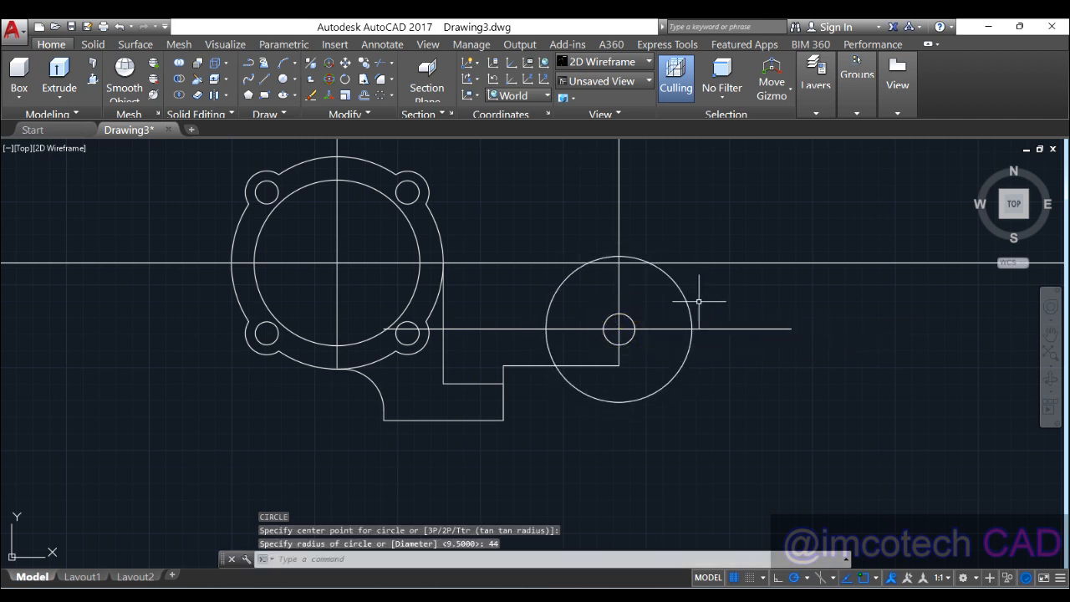
{"action": "left_click", "coordinate": [688, 303]}
{"action": "key", "text": "Delete"}
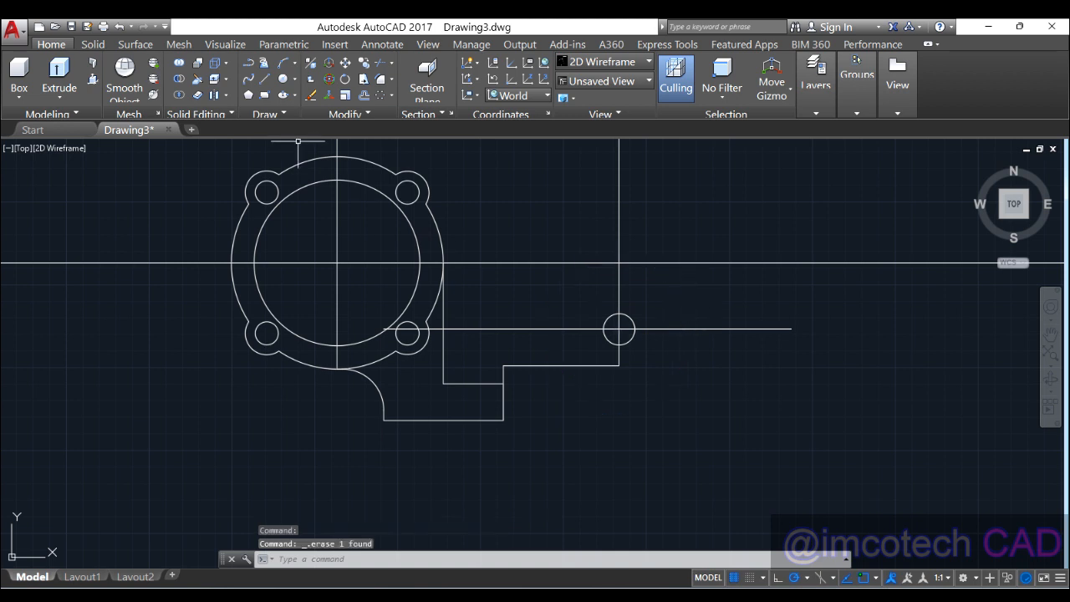
{"action": "key", "text": "Return"}
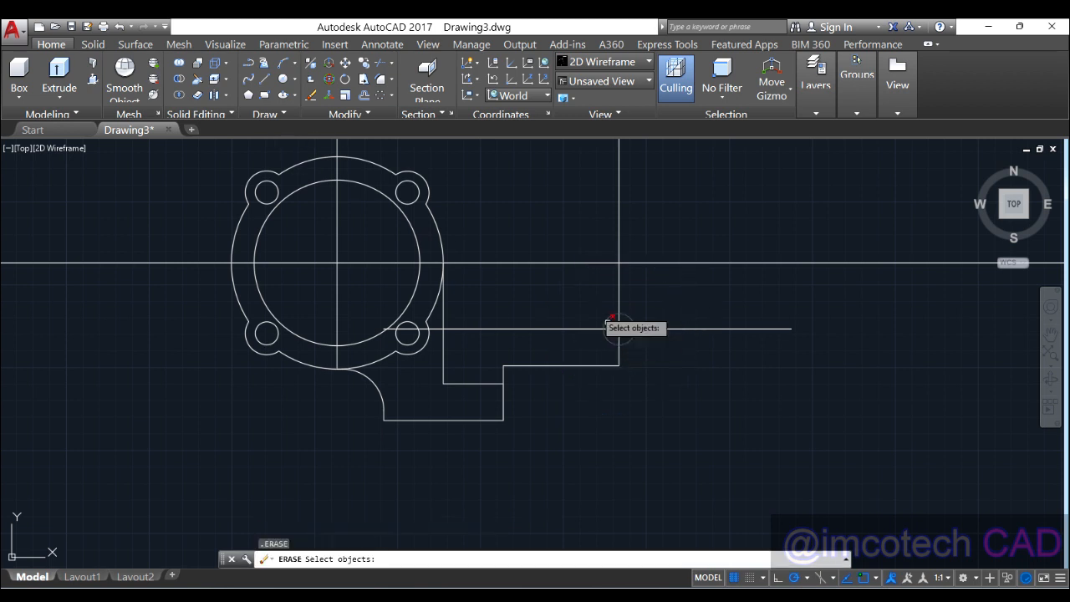
Draw a 44 diameter circle concentric with the 19 diameter circle and inspect its tangency with the arm's lower line.
{"action": "left_click", "coordinate": [285, 82]}
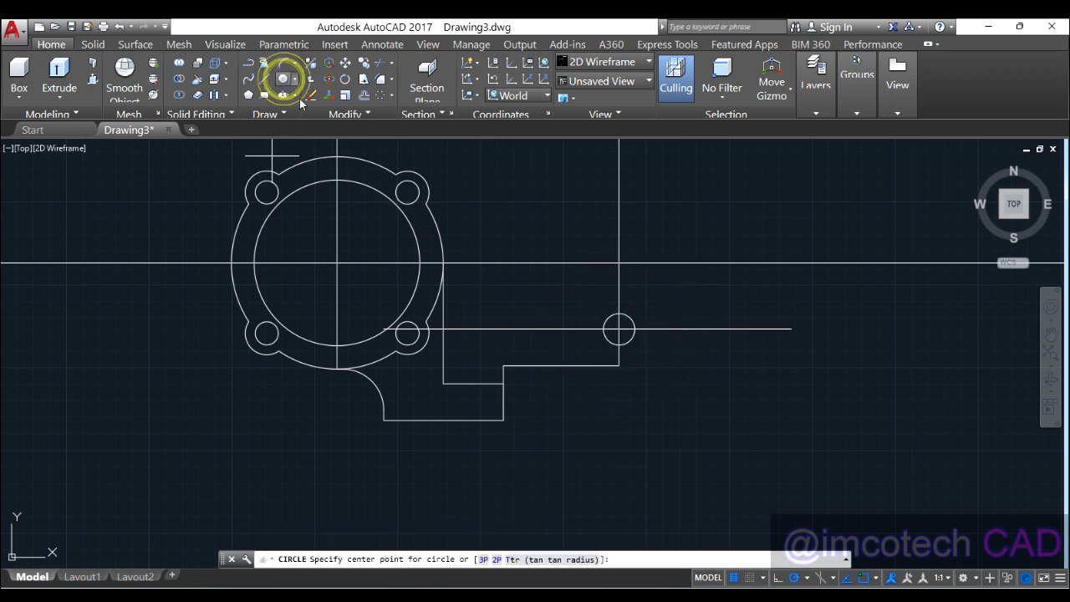
{"action": "left_click", "coordinate": [620, 329]}
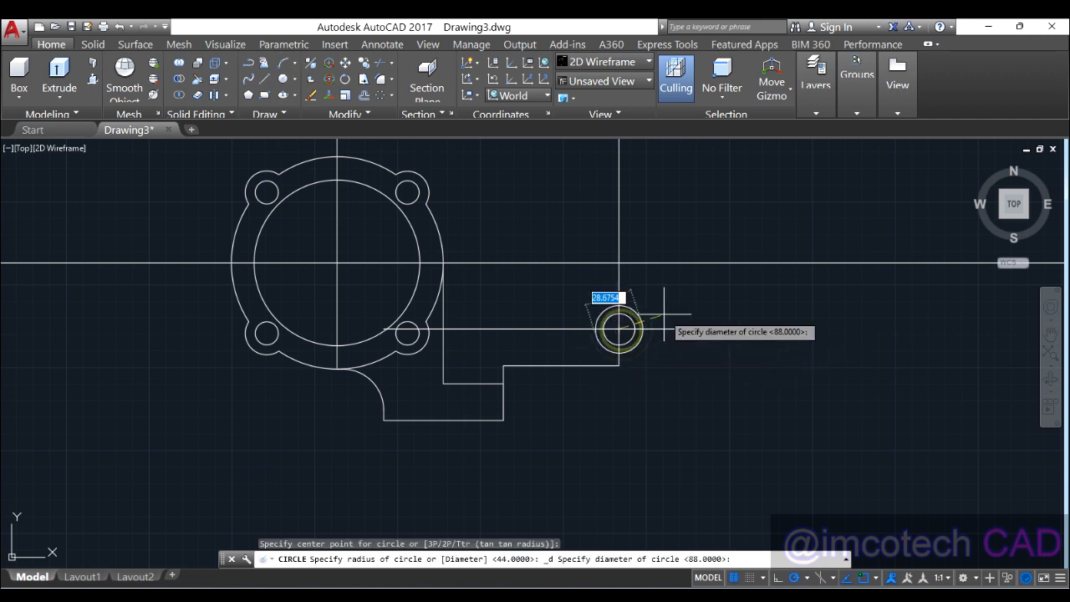
{"action": "type", "text": "44"}
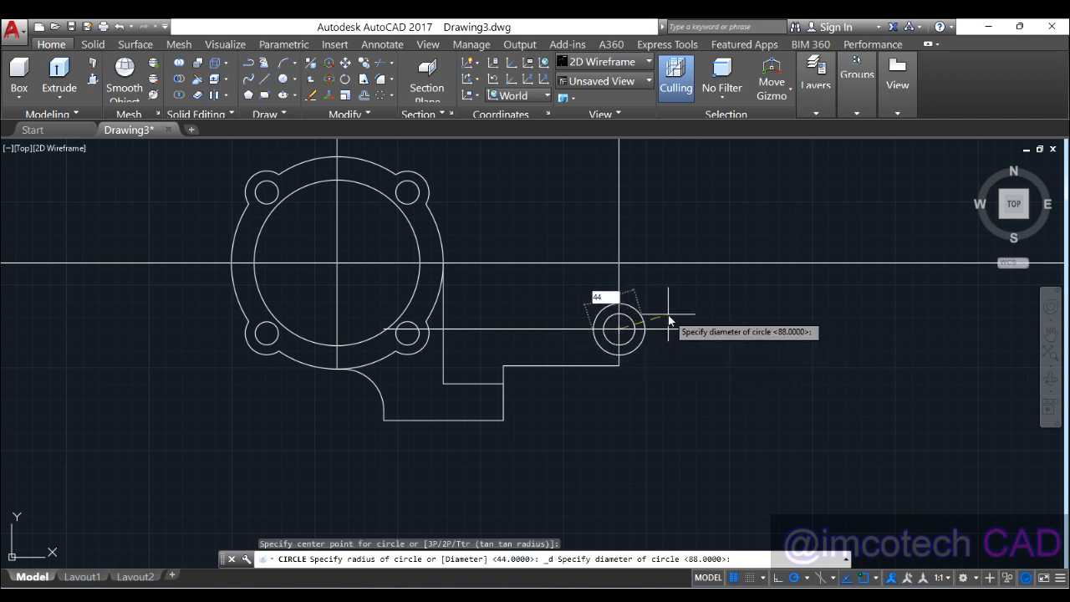
{"action": "key", "text": "Return"}
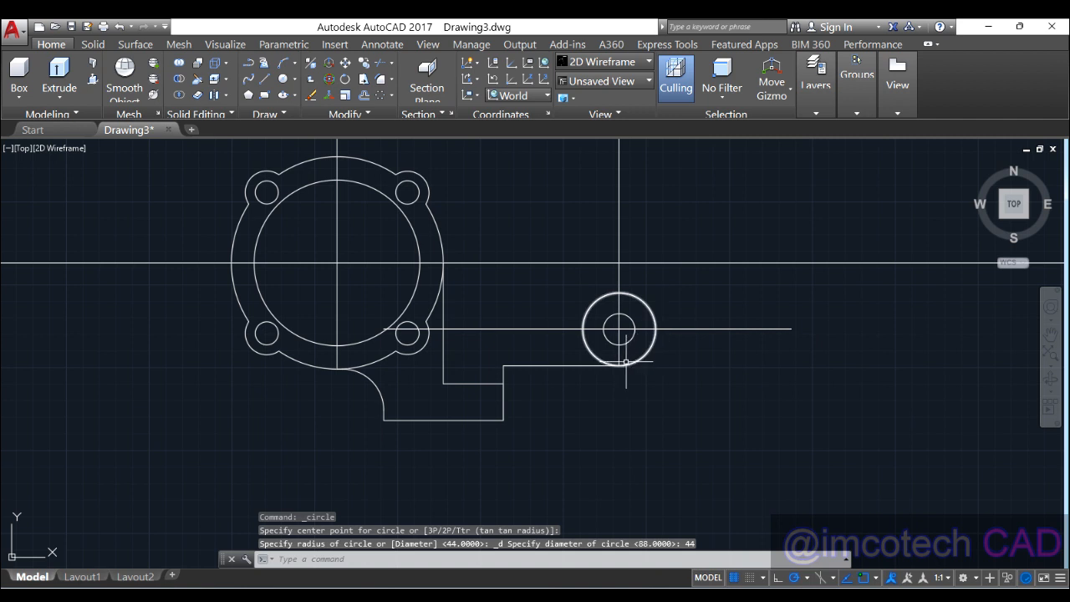
{"action": "scroll", "coordinate": [621, 363], "scroll_direction": "up", "scroll_amount": 8}
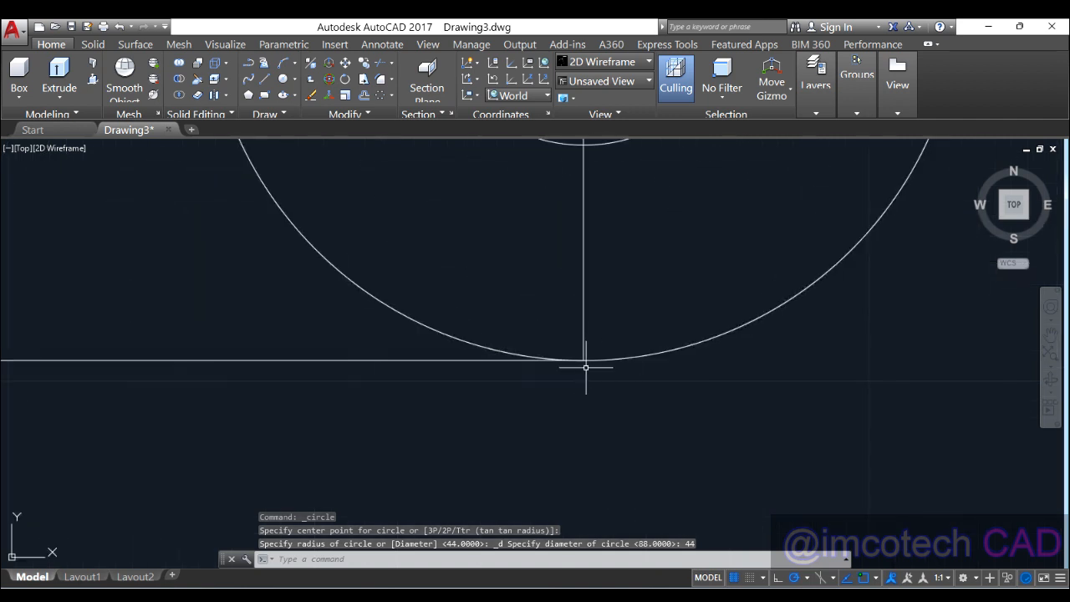
{"action": "scroll", "coordinate": [616, 360], "scroll_direction": "down", "scroll_amount": 8}
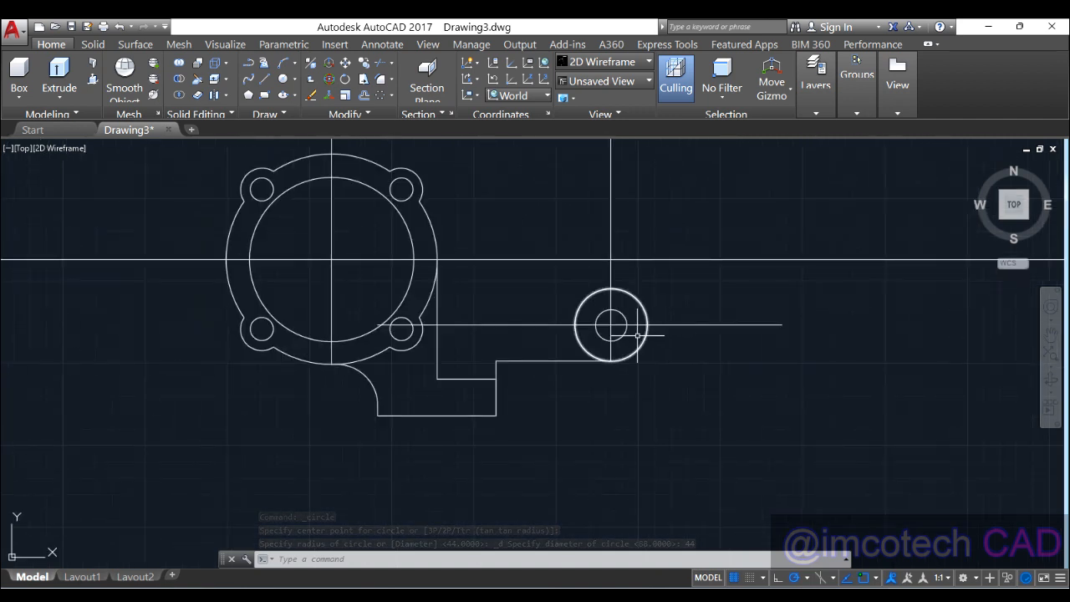
Check the reference drawing and erase the horizontal construction line through the boss center.
{"action": "key", "text": "alt+Tab"}
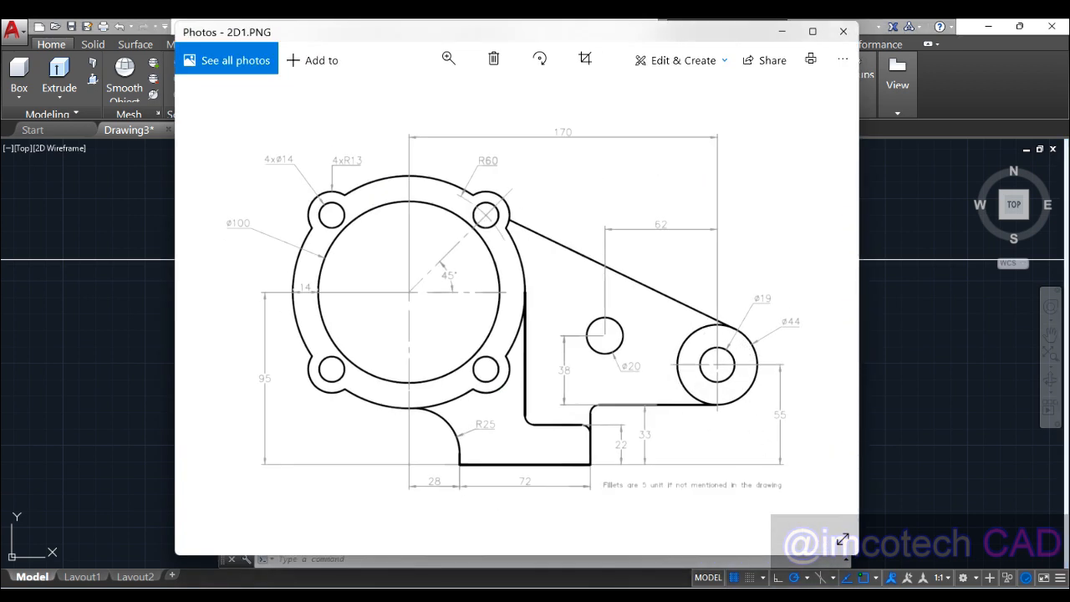
{"action": "key", "text": "alt+Tab"}
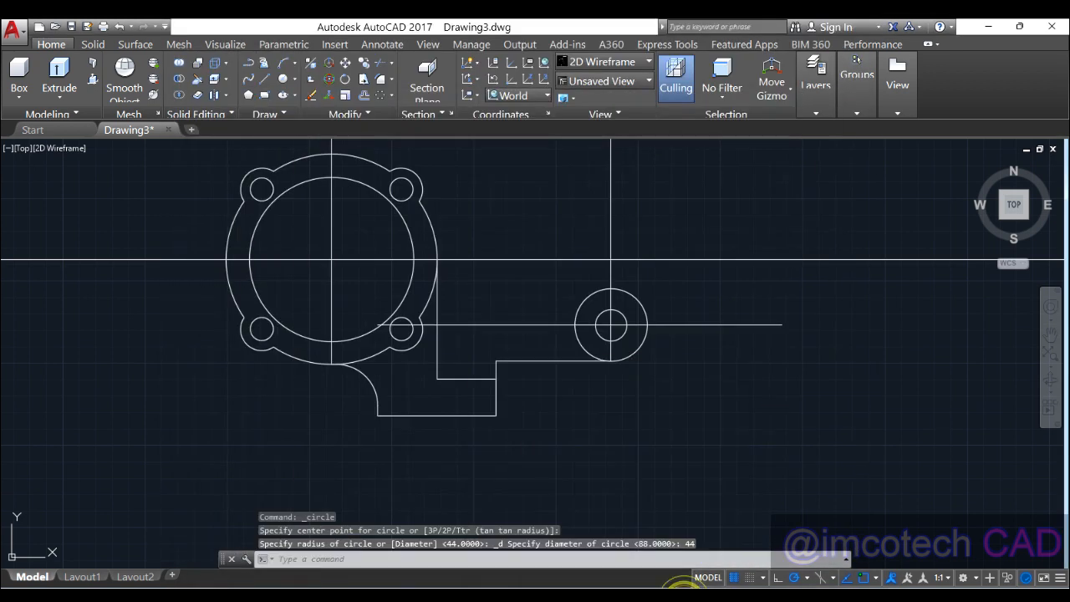
{"action": "left_click", "coordinate": [690, 324]}
{"action": "key", "text": "Delete"}
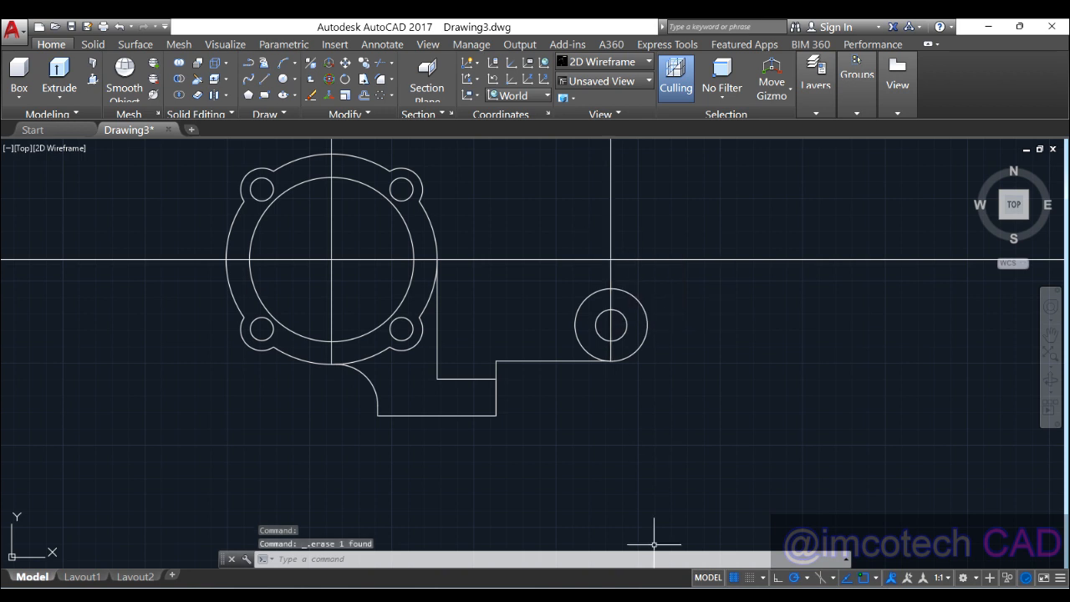
Check the reference drawing and offset the boss's vertical center line 62 to the left.
{"action": "key", "text": "alt+Tab"}
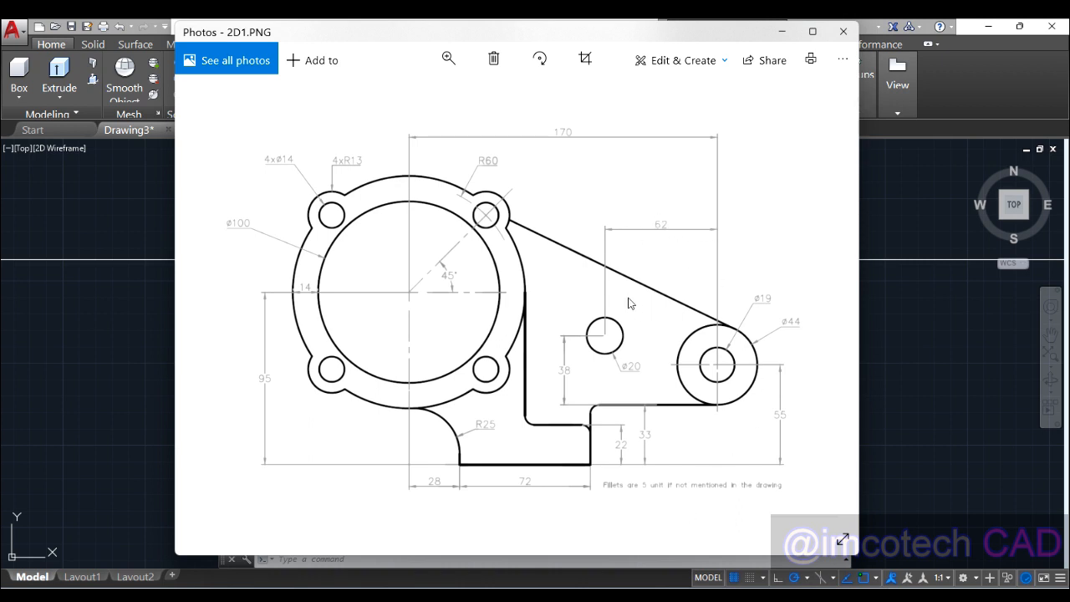
{"action": "key", "text": "alt+Tab"}
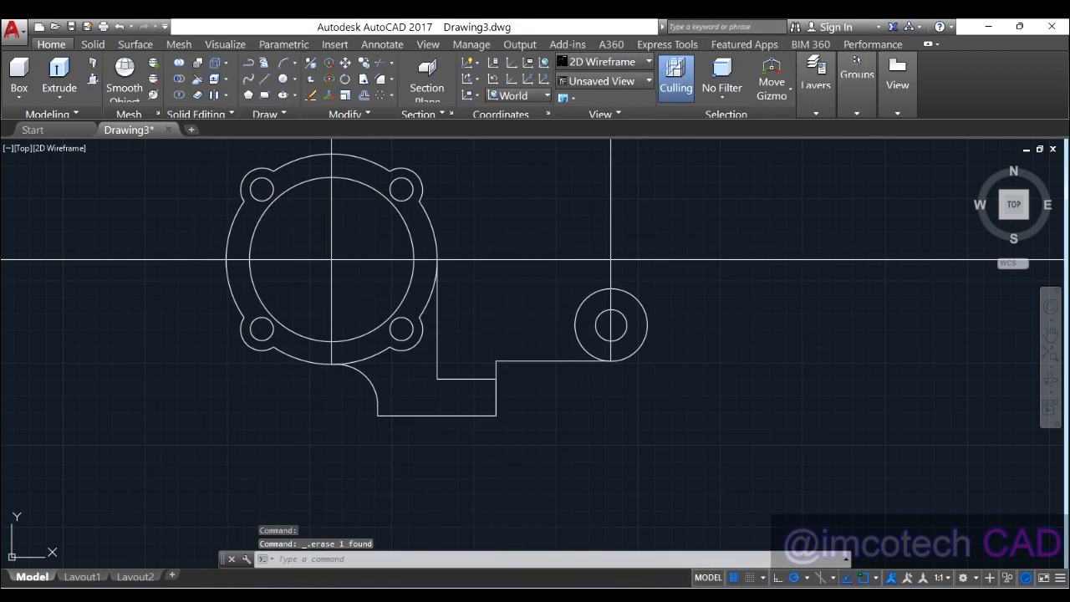
{"action": "left_click", "coordinate": [364, 96]}
{"action": "type", "text": "62"}
{"action": "key", "text": "Return"}
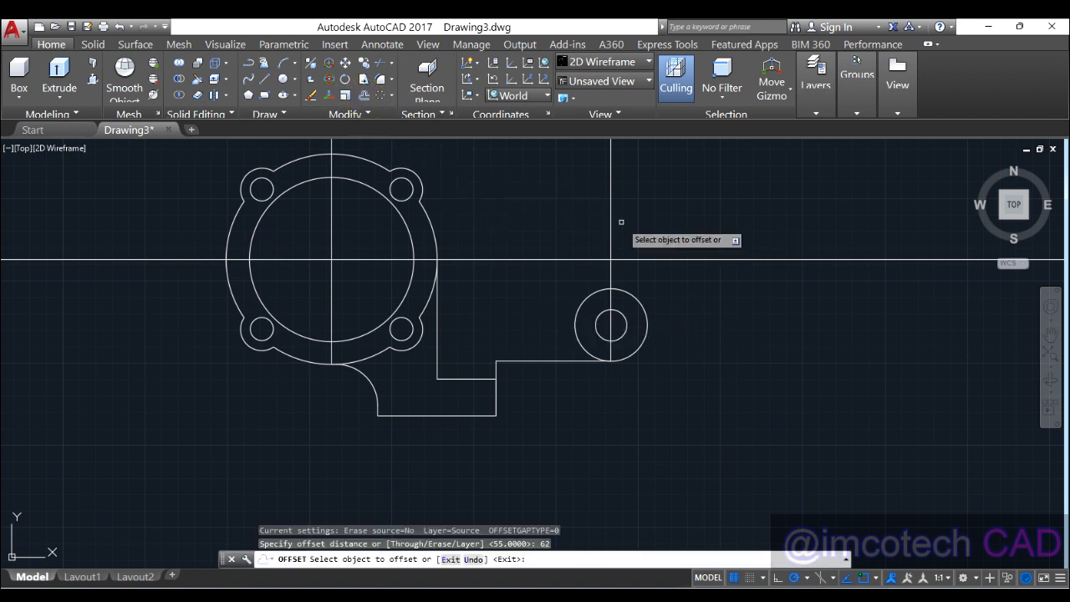
{"action": "left_click", "coordinate": [611, 220]}
{"action": "left_click", "coordinate": [476, 233]}
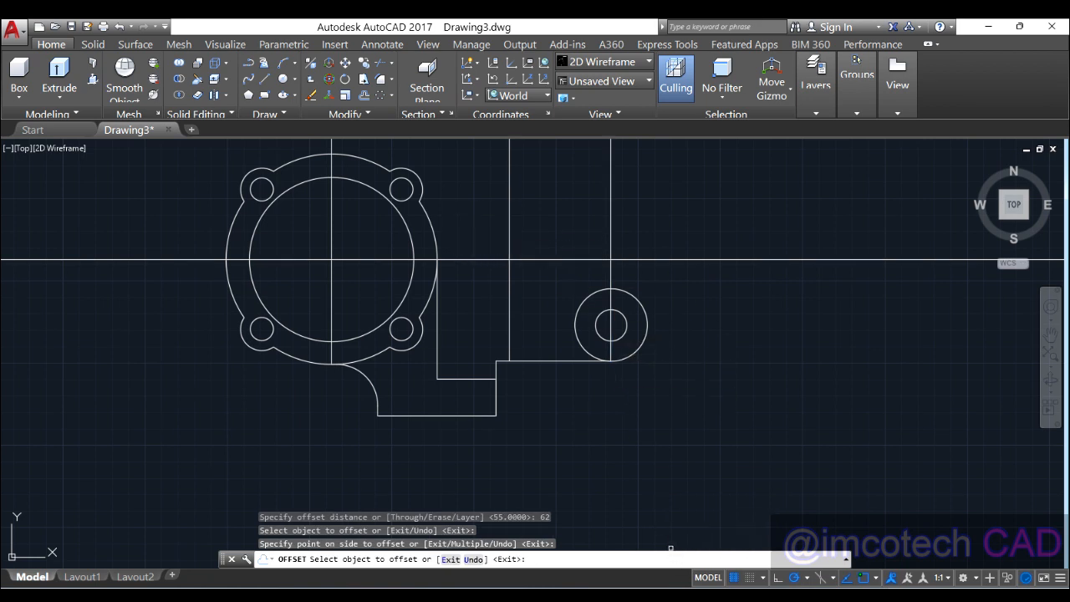
Check the reference drawing and offset the arm's lower horizontal line 38 upward.
{"action": "left_click", "coordinate": [670, 596]}
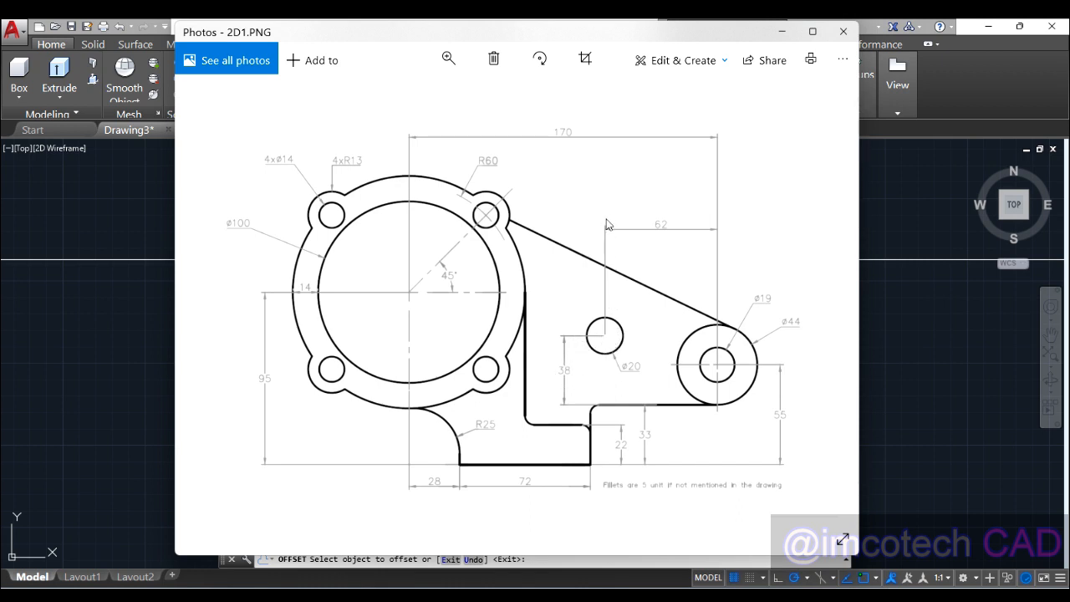
{"action": "left_click", "coordinate": [684, 595]}
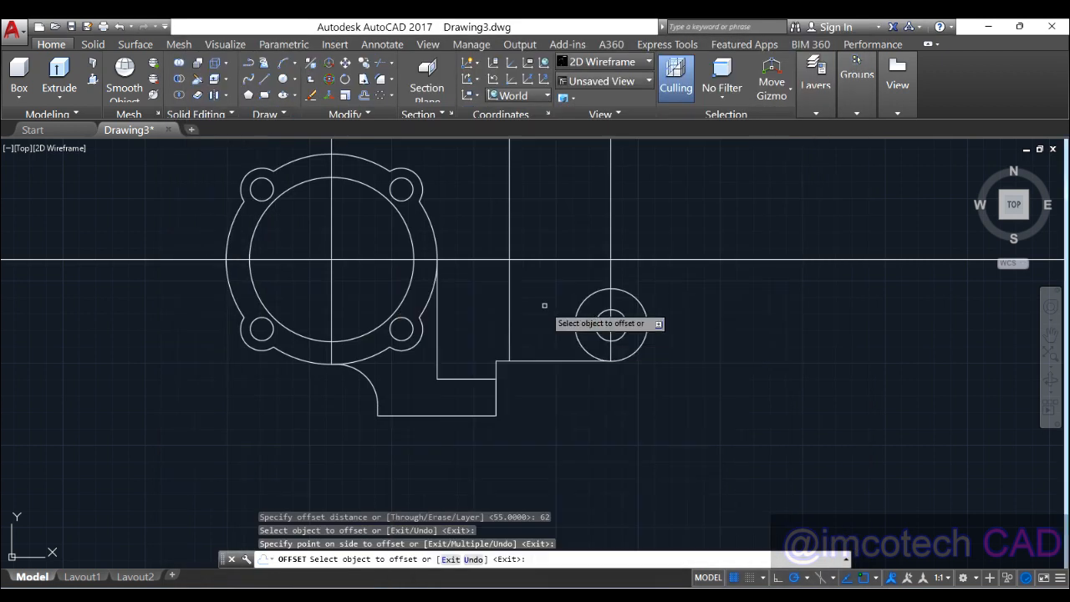
{"action": "left_click", "coordinate": [538, 361]}
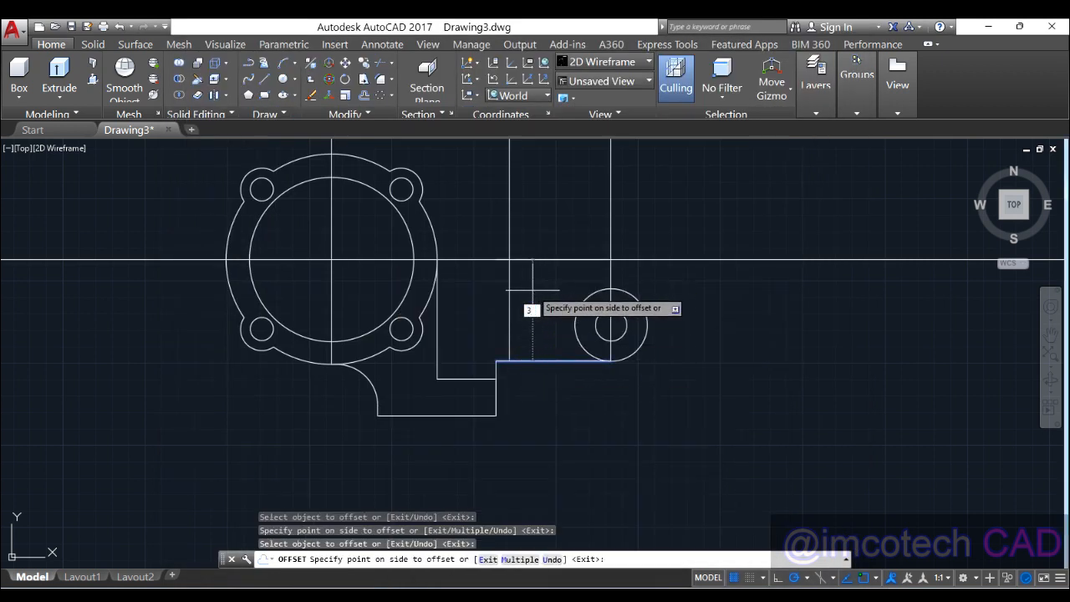
{"action": "type", "text": "38"}
{"action": "key", "text": "Return"}
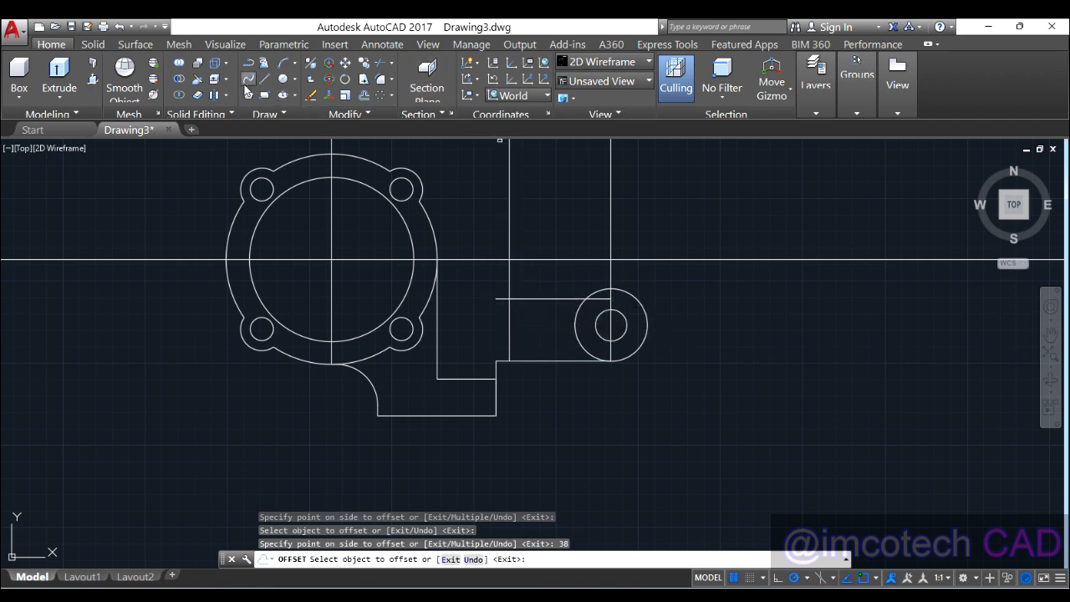
Draw a circle of radius 10 at the intersection of the 62 and 38 offset lines, checking the reference drawing for its size.
{"action": "left_click", "coordinate": [295, 80]}
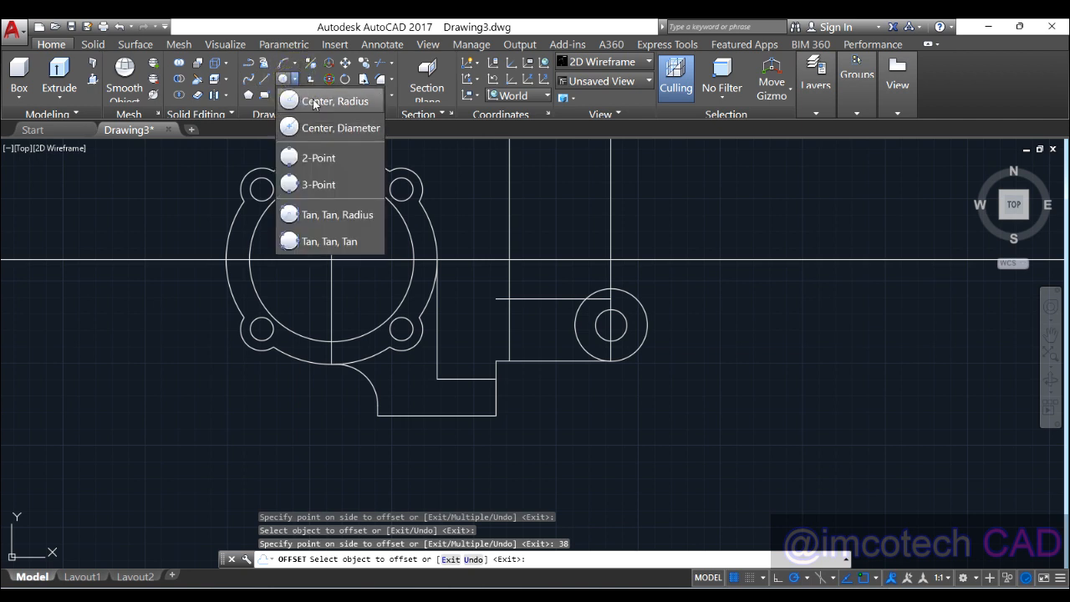
{"action": "left_click", "coordinate": [311, 101]}
{"action": "key", "text": "alt+Tab"}
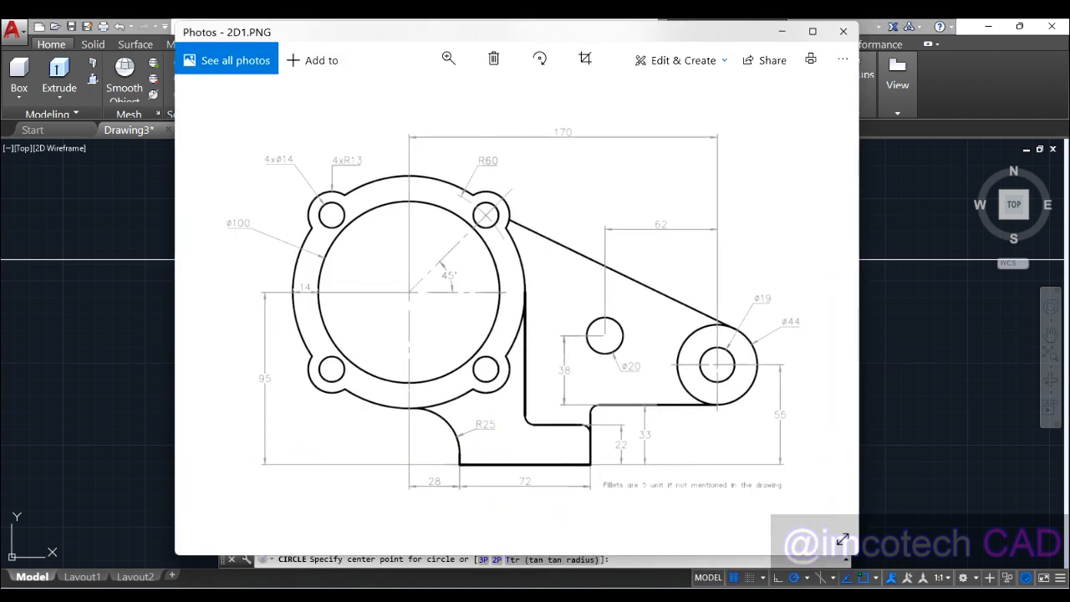
{"action": "key", "text": "alt+Tab"}
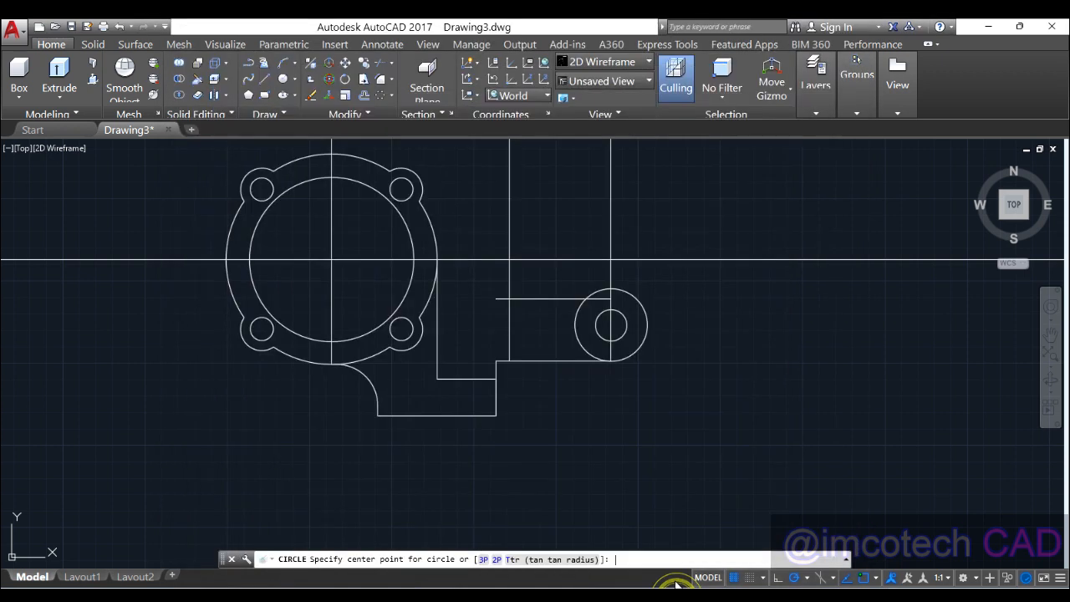
{"action": "left_click", "coordinate": [509, 299]}
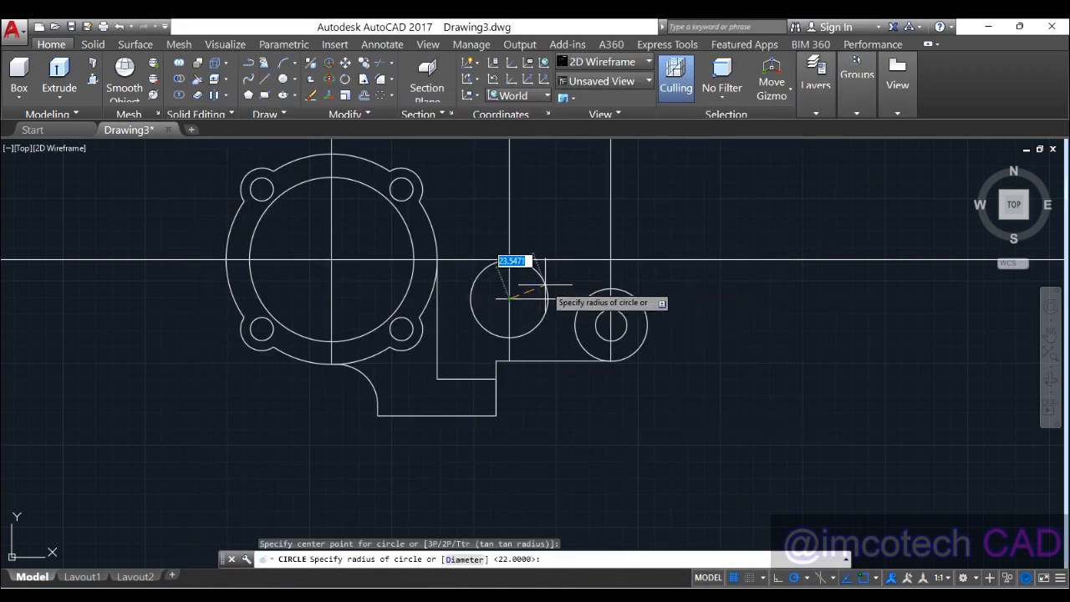
{"action": "type", "text": "10"}
{"action": "key", "text": "Return"}
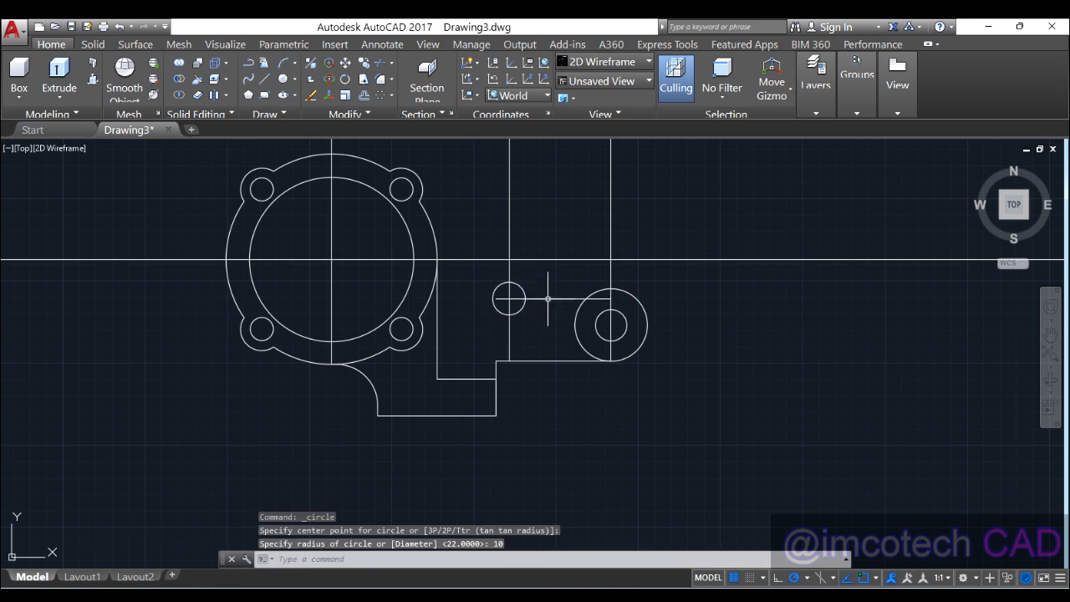
Erase the two horizontal construction lines and the vertical lines through the 20 diameter hole and the boss.
{"action": "left_click", "coordinate": [544, 299]}
{"action": "left_click", "coordinate": [509, 259]}
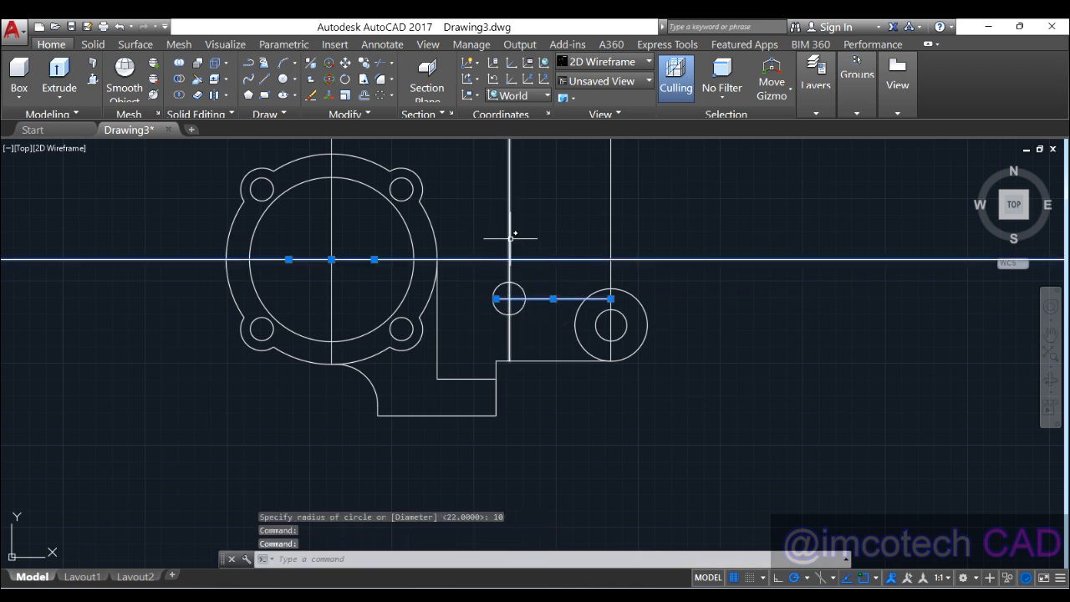
{"action": "left_click", "coordinate": [509, 240]}
{"action": "left_click", "coordinate": [611, 224]}
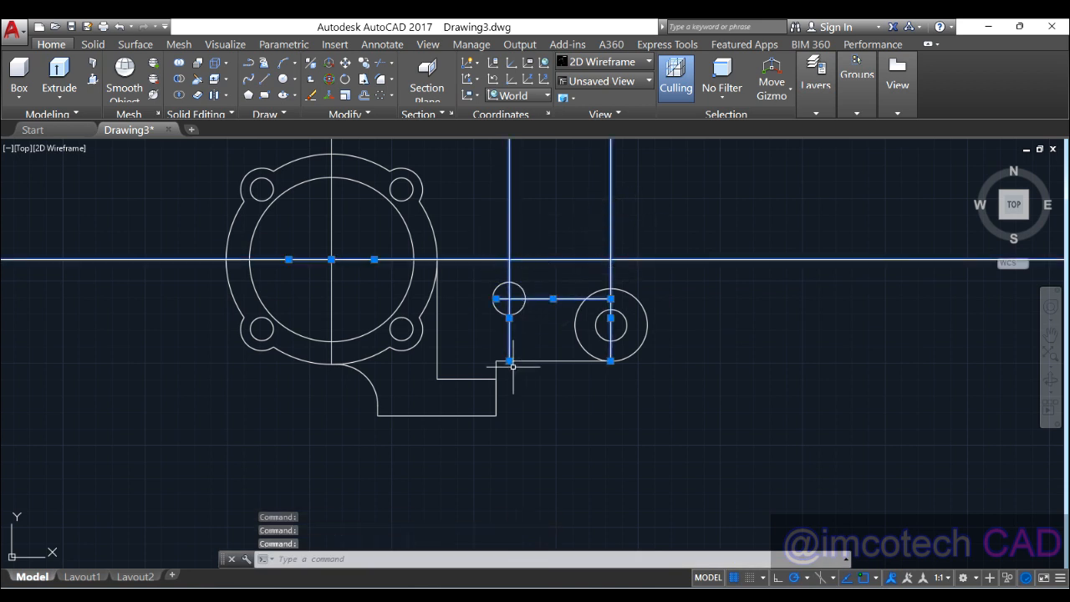
{"action": "key", "text": "Delete"}
{"action": "middle_click_drag", "start_coordinate": [594, 422], "coordinate": [620, 453]}
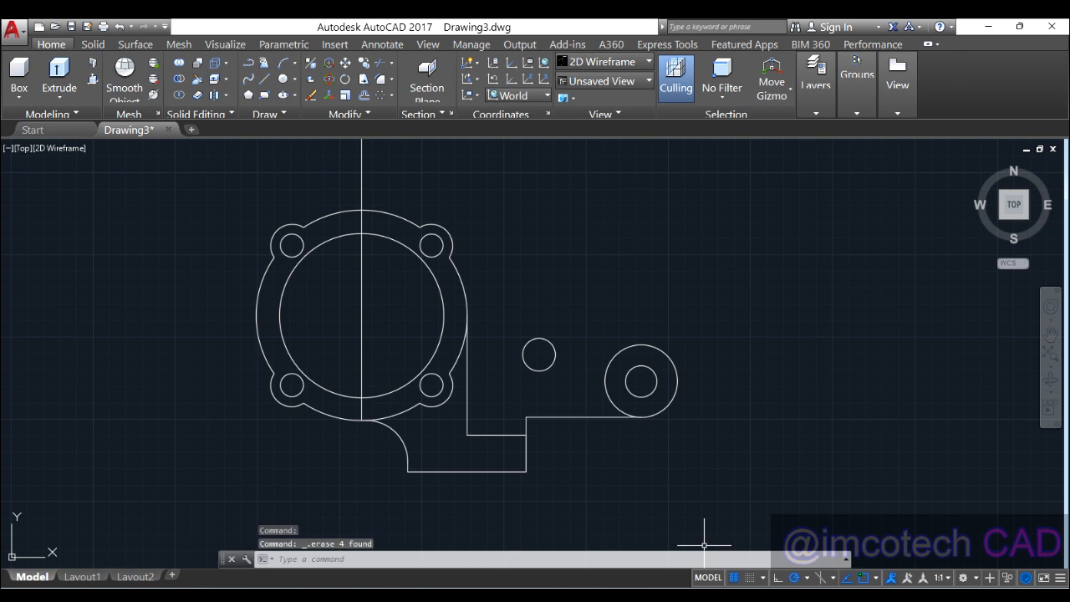
Check the reference drawing and draw a 60 radius helper circle from the flange center through the upper-right bolt hole's center.
{"action": "key", "text": "alt+Tab"}
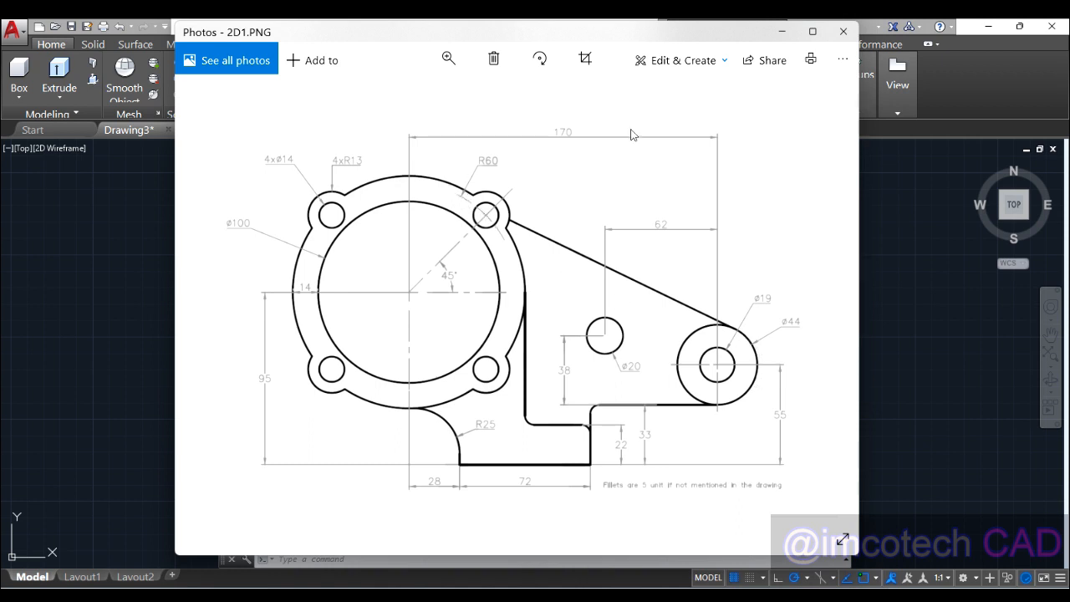
{"action": "left_click", "coordinate": [779, 36]}
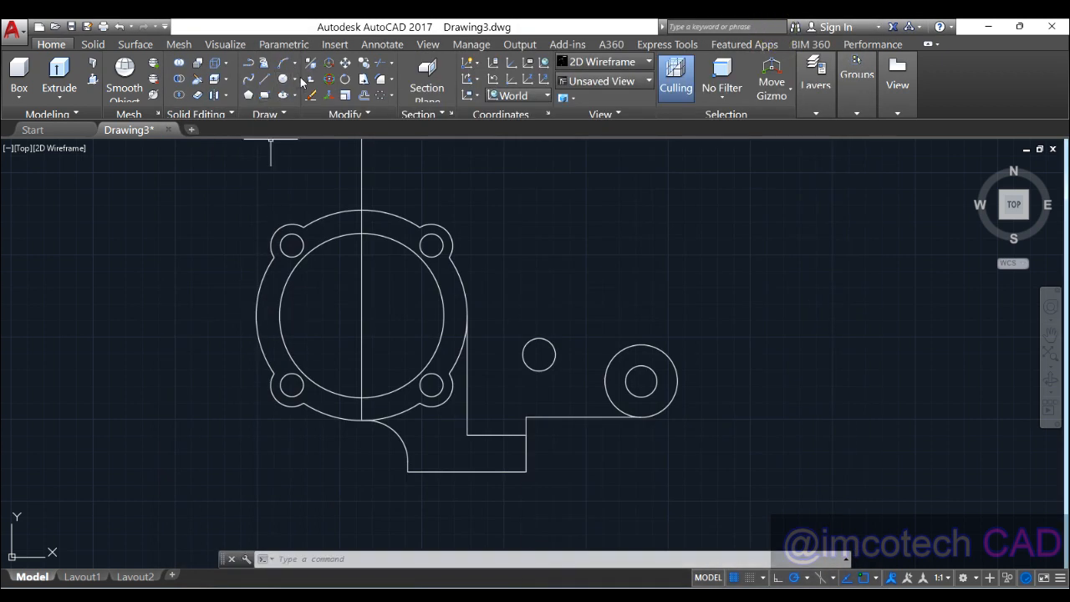
{"action": "left_click", "coordinate": [283, 78]}
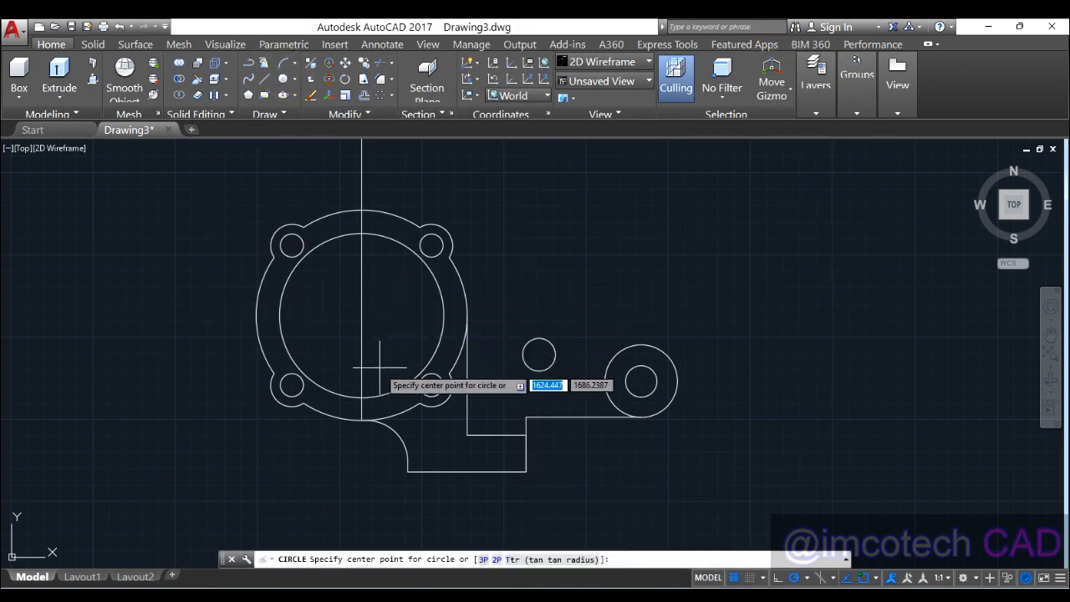
{"action": "left_click", "coordinate": [360, 313]}
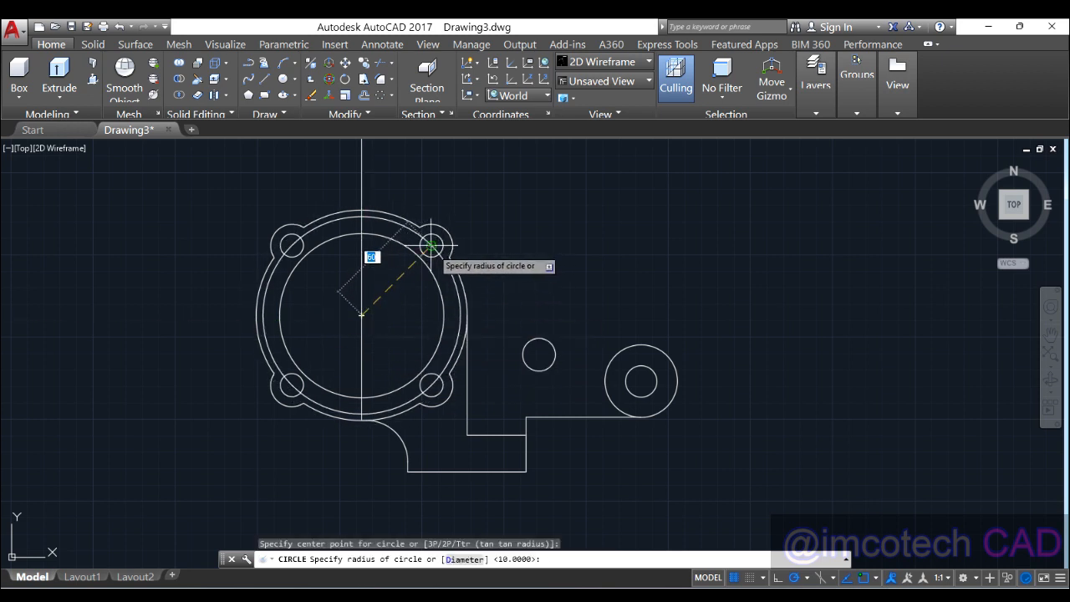
{"action": "left_click", "coordinate": [431, 245]}
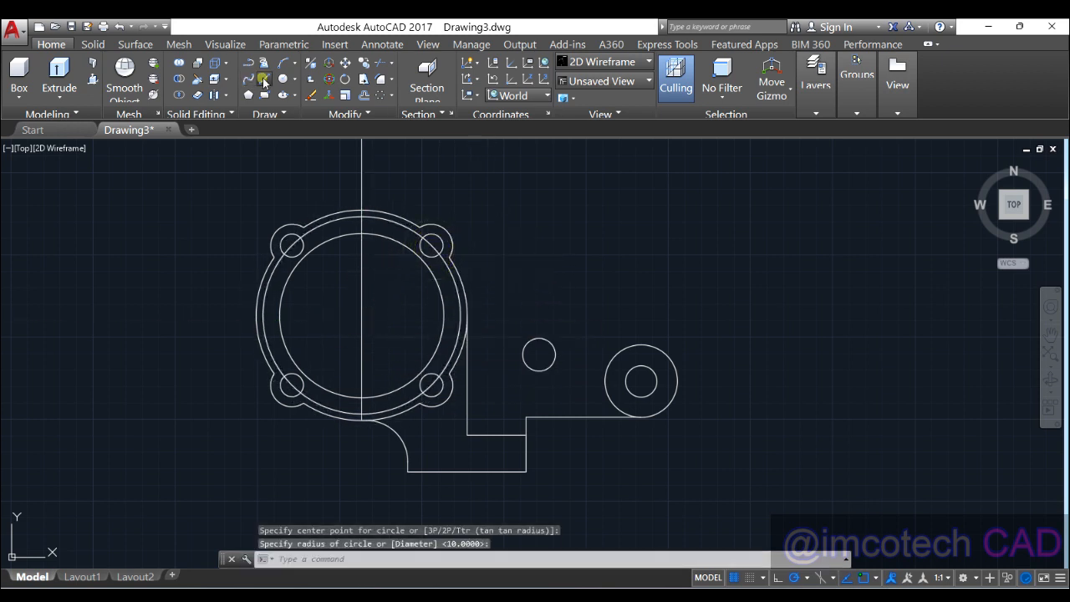
Draw a line tangent to the top of the boss's 44 diameter circle and to the 60 radius helper circle.
{"action": "left_click", "coordinate": [249, 78]}
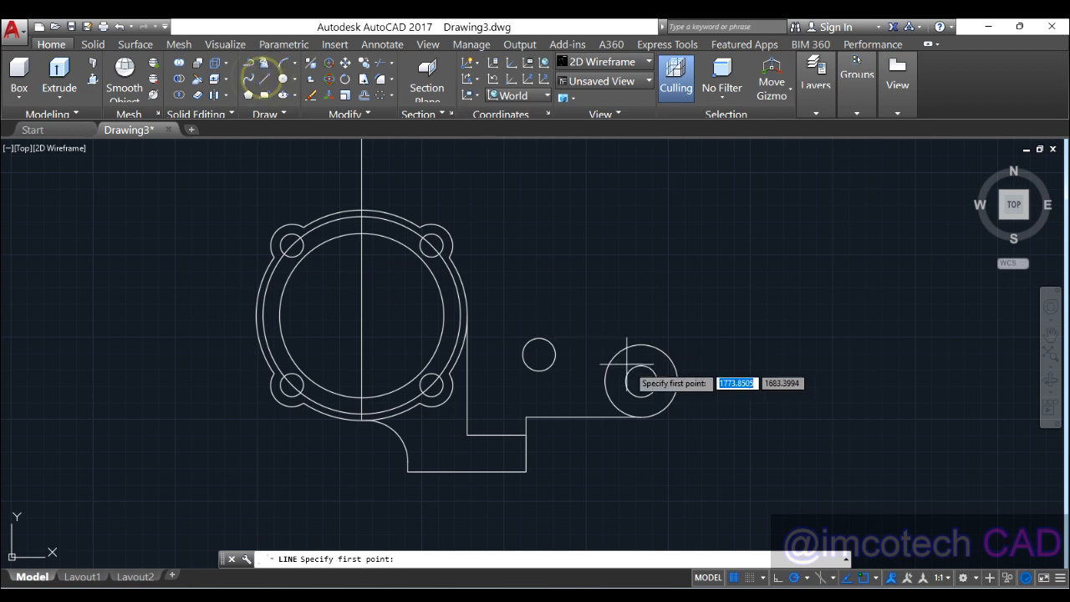
{"action": "right_click", "coordinate": [677, 342], "text": "shift"}
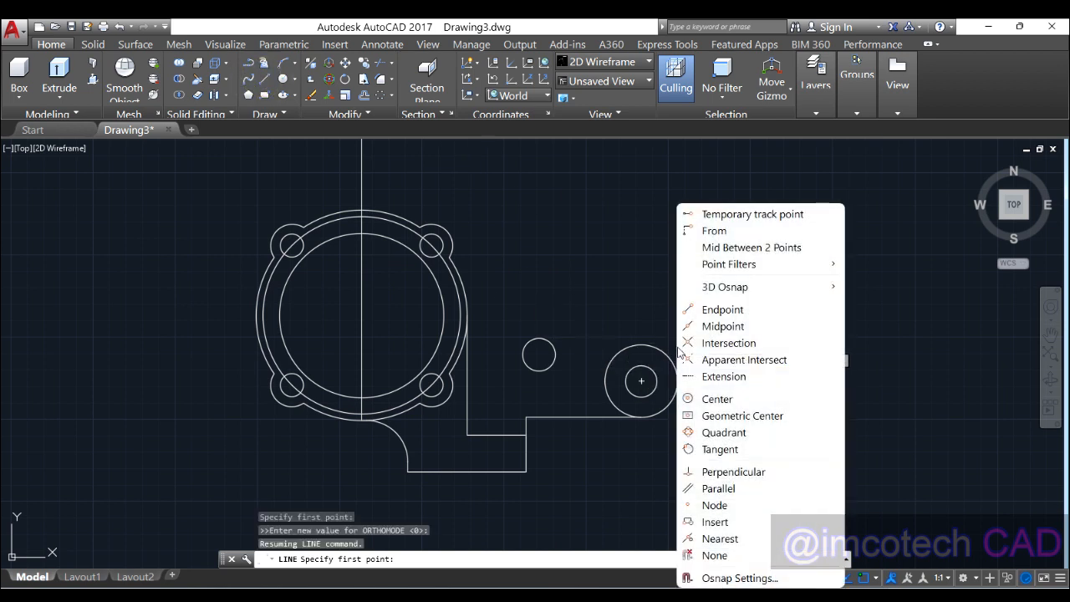
{"action": "left_click", "coordinate": [720, 449]}
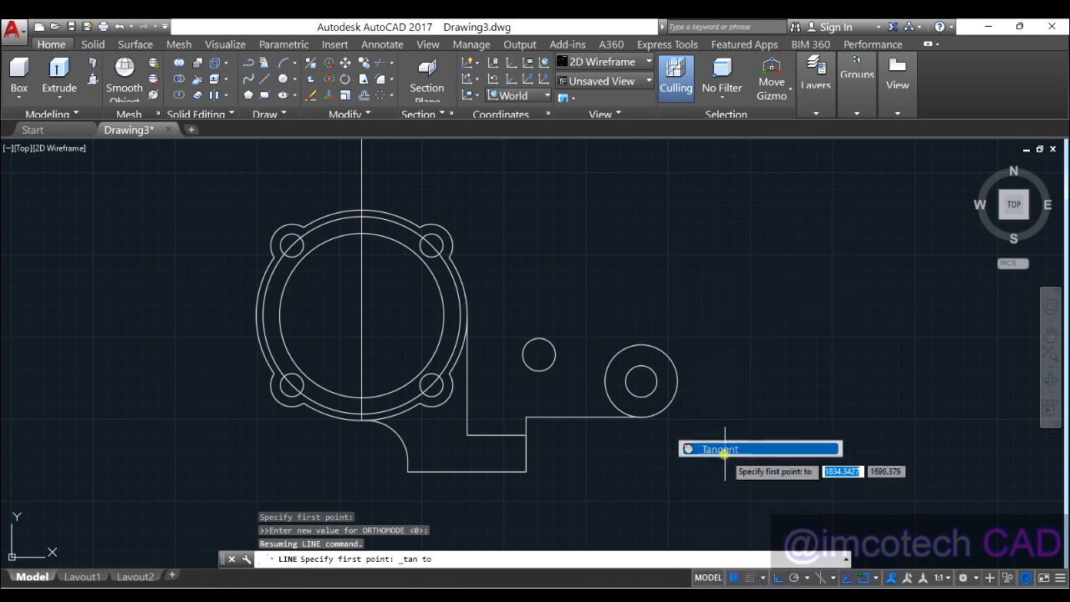
{"action": "left_click", "coordinate": [678, 377]}
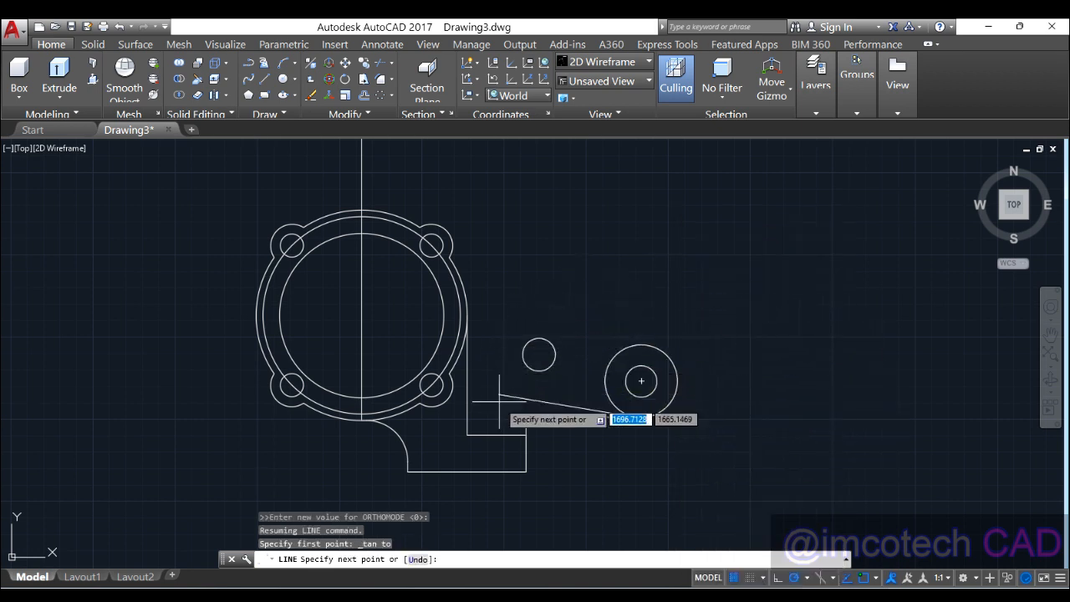
{"action": "right_click", "coordinate": [465, 215], "text": "shift"}
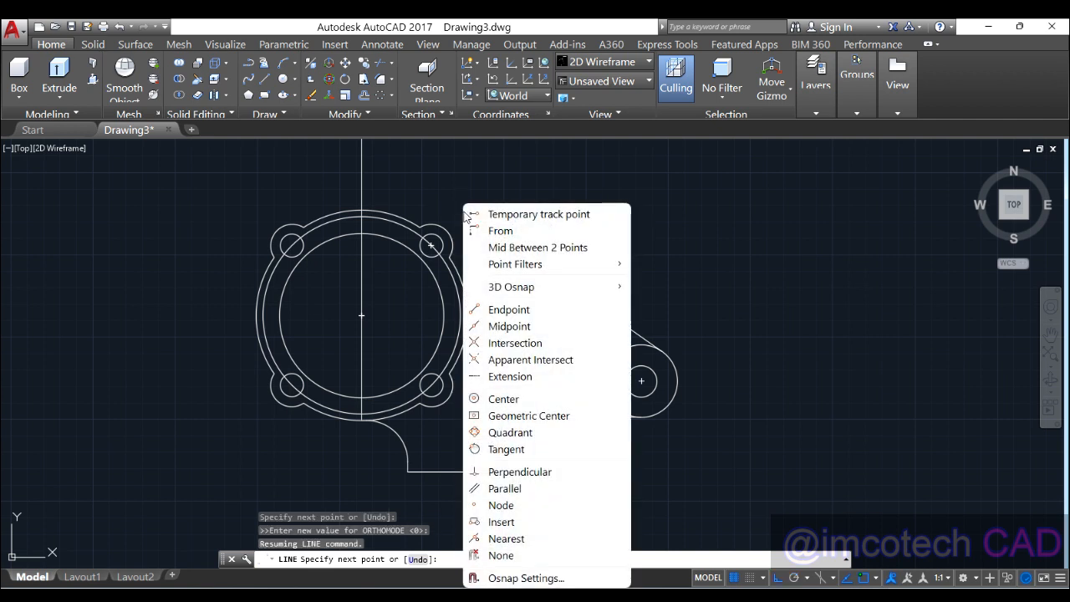
{"action": "left_click", "coordinate": [535, 449]}
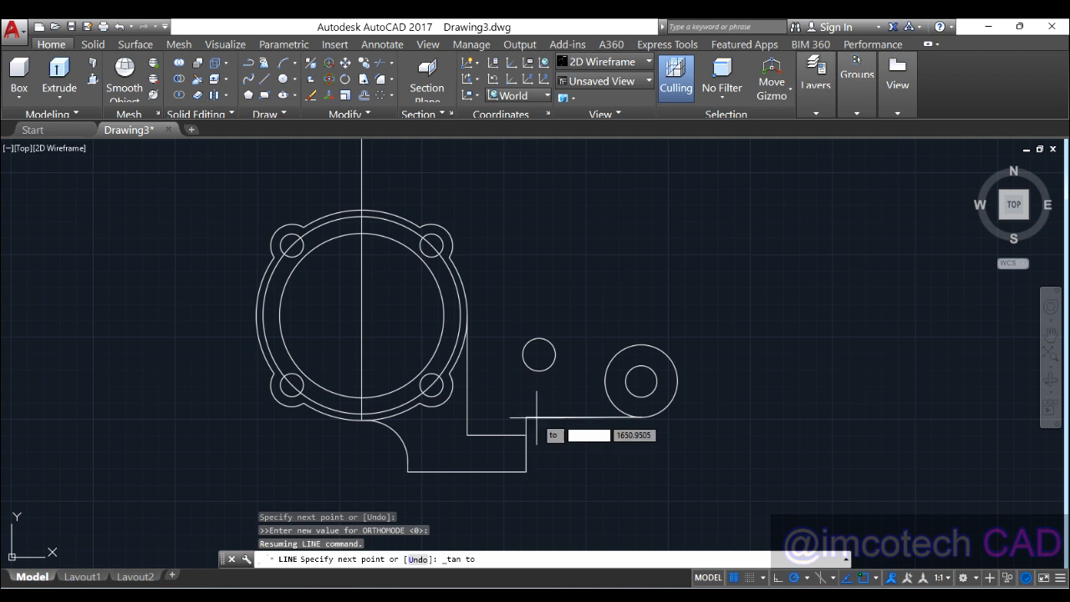
{"action": "scroll", "coordinate": [391, 221], "scroll_direction": "up", "scroll_amount": 5}
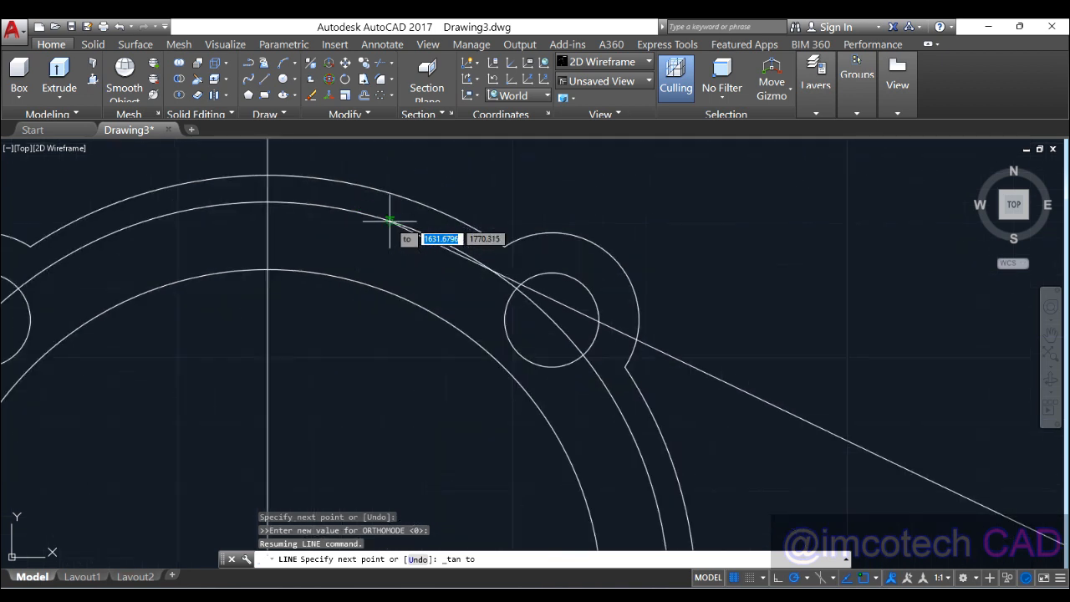
{"action": "left_click", "coordinate": [392, 221]}
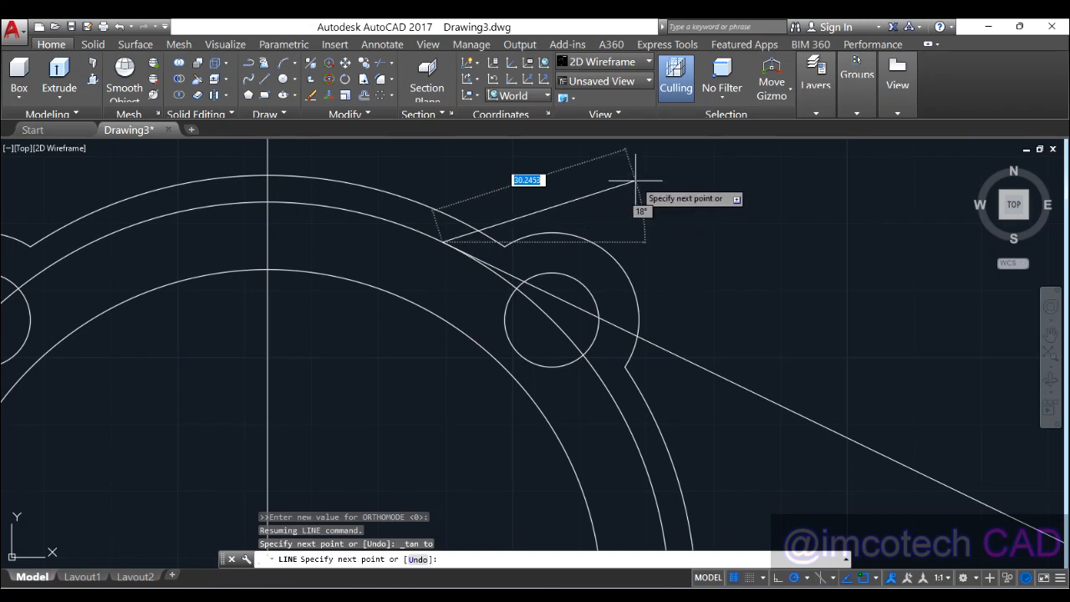
{"action": "key", "text": "Return"}
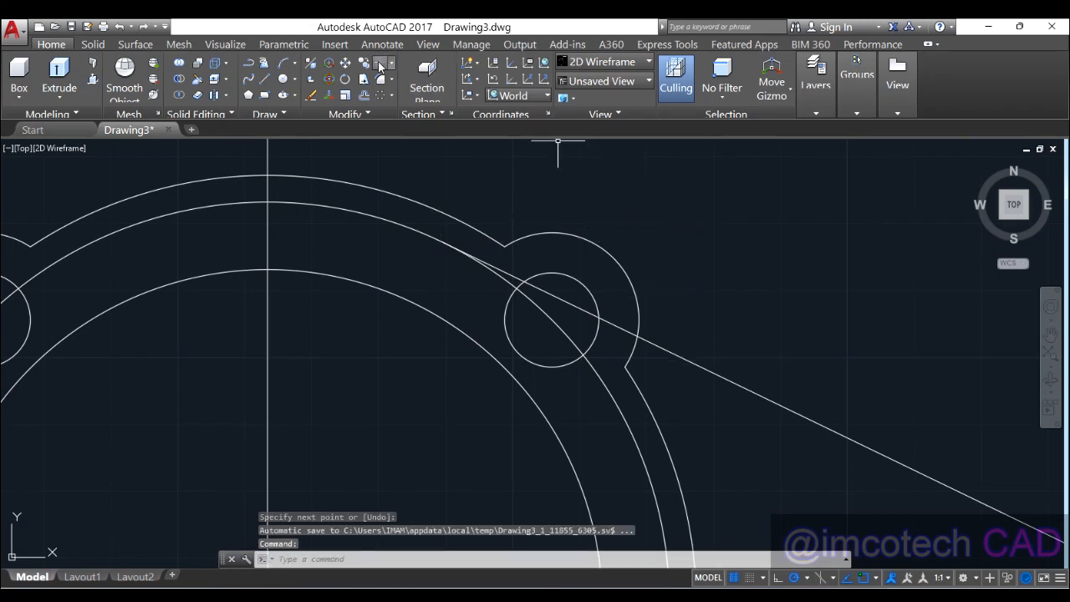
Trim the tangent line between the upper-right bolt hole and the outer arc of its lug.
{"action": "left_click", "coordinate": [380, 64]}
{"action": "key", "text": "Return"}
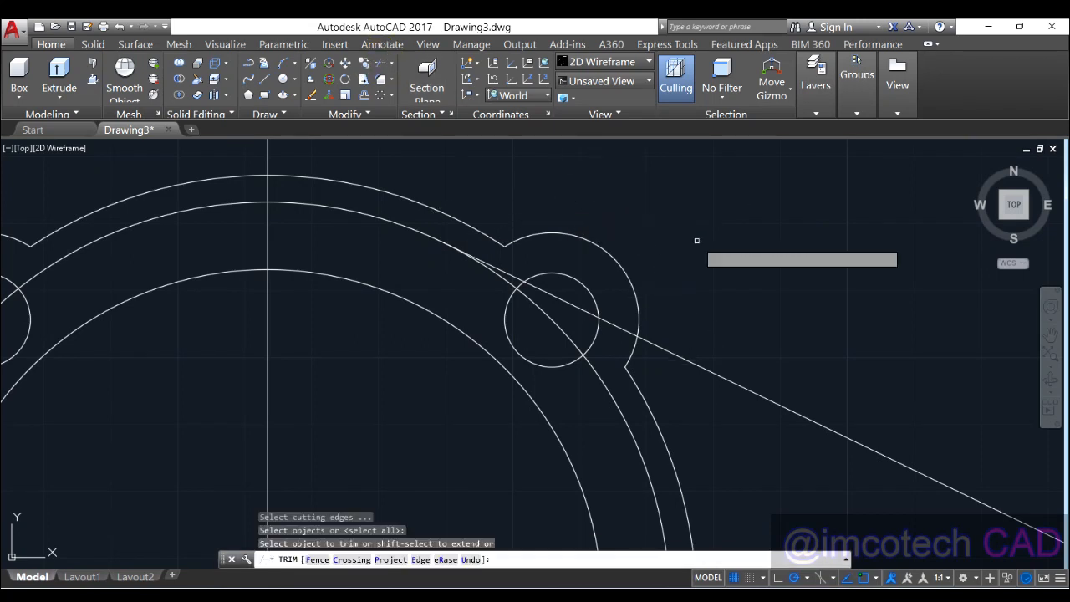
{"action": "left_click", "coordinate": [617, 324]}
{"action": "right_click", "coordinate": [682, 252]}
{"action": "left_click", "coordinate": [706, 260]}
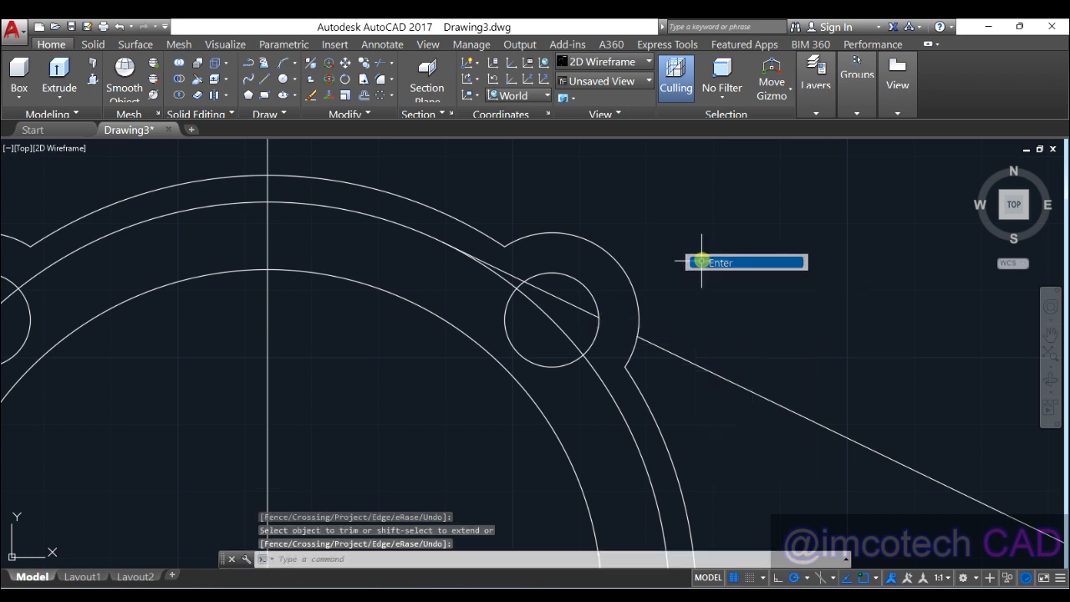
Erase the leftover tangent line segment across the bolt hole and the 60 radius helper circle.
{"action": "left_click", "coordinate": [577, 302]}
{"action": "left_click", "coordinate": [554, 322]}
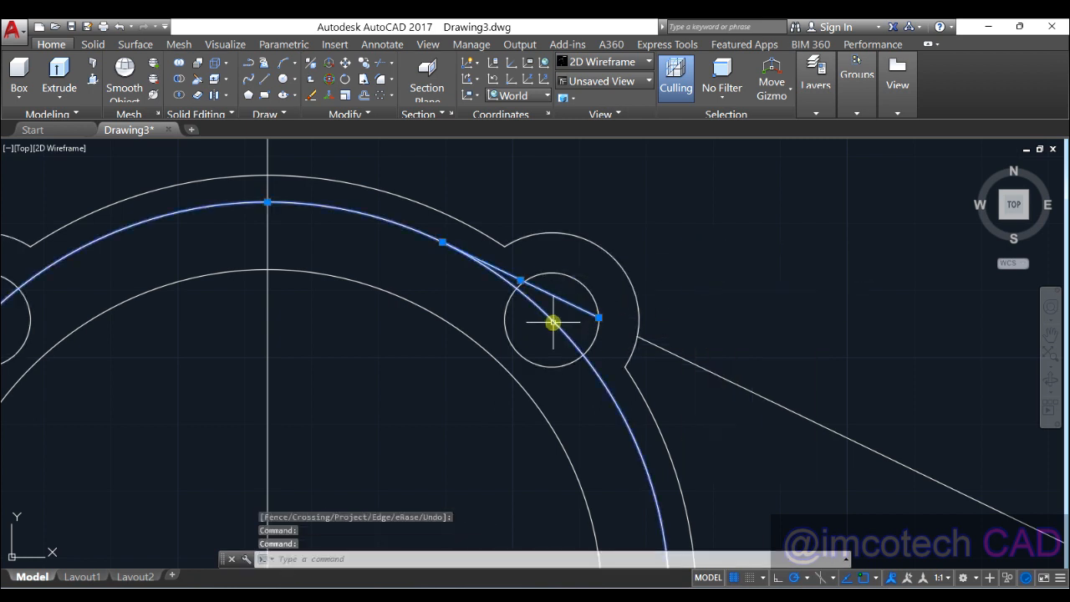
{"action": "key", "text": "Delete"}
{"action": "scroll", "coordinate": [552, 320], "scroll_direction": "down", "scroll_amount": 5}
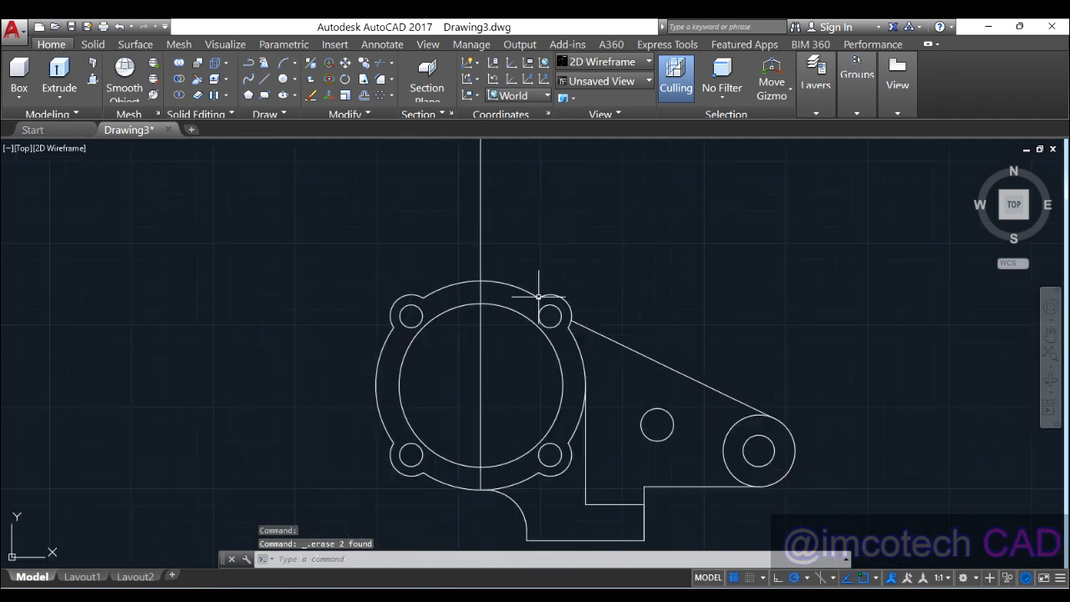
{"action": "middle_click_drag", "start_coordinate": [610, 362], "coordinate": [569, 322]}
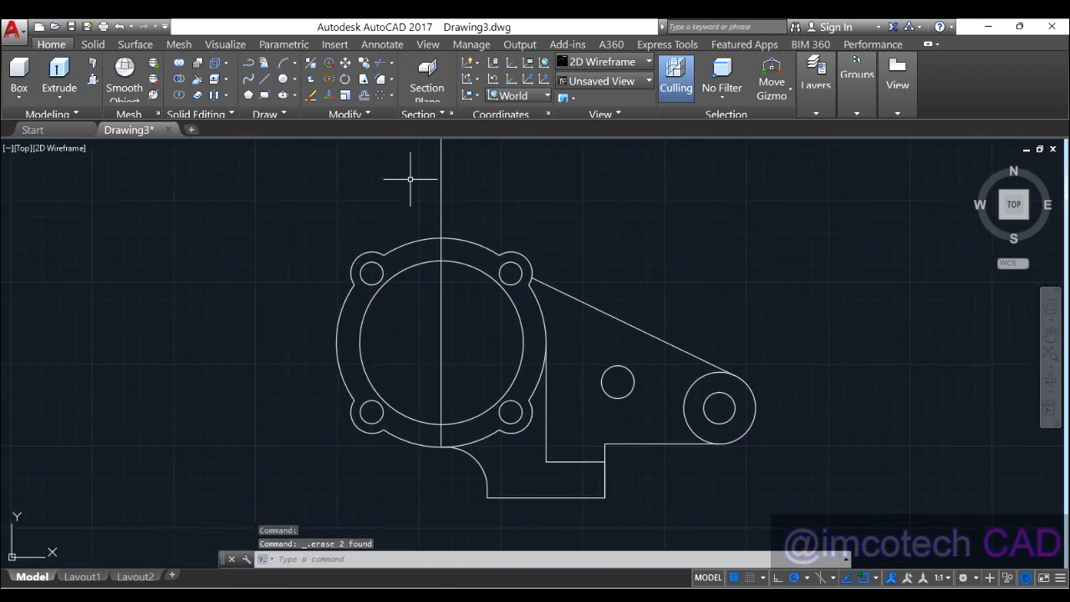
Erase the vertical construction line through the flange center.
{"action": "left_click", "coordinate": [441, 181]}
{"action": "key", "text": "Delete"}
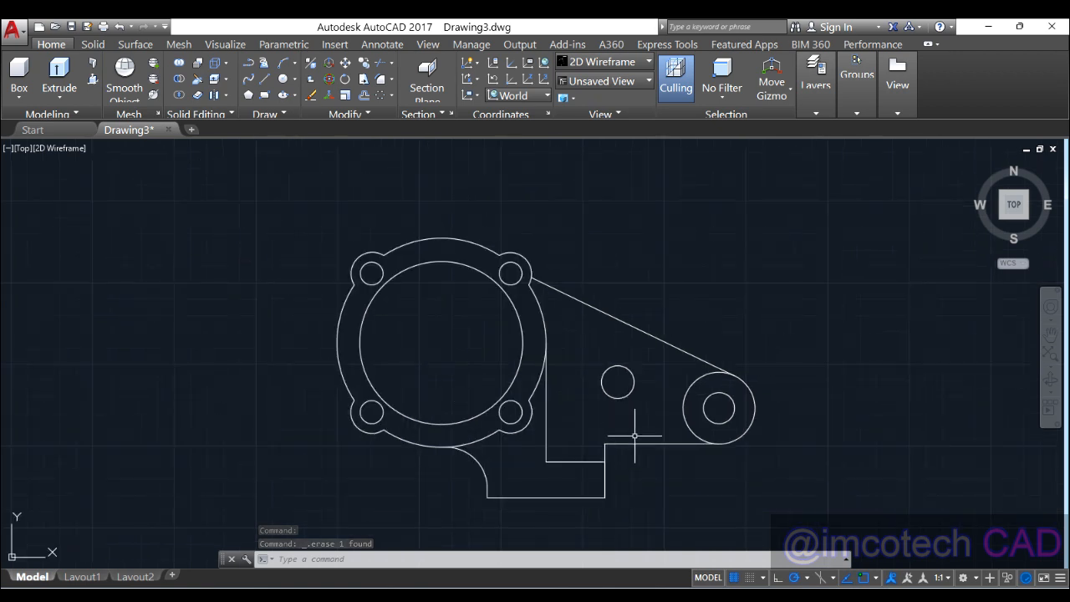
{"action": "middle_click_drag", "start_coordinate": [627, 447], "coordinate": [602, 421]}
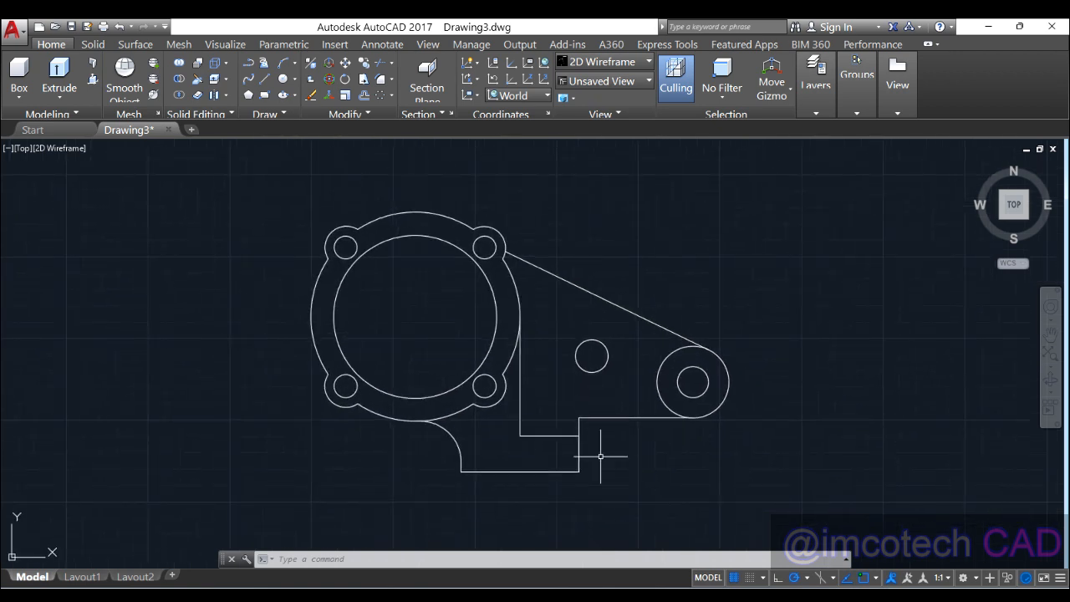
Check the general fillet note and the rounded corners of the foot in the reference image 2D1.PNG in Photos.
{"action": "left_click", "coordinate": [693, 587]}
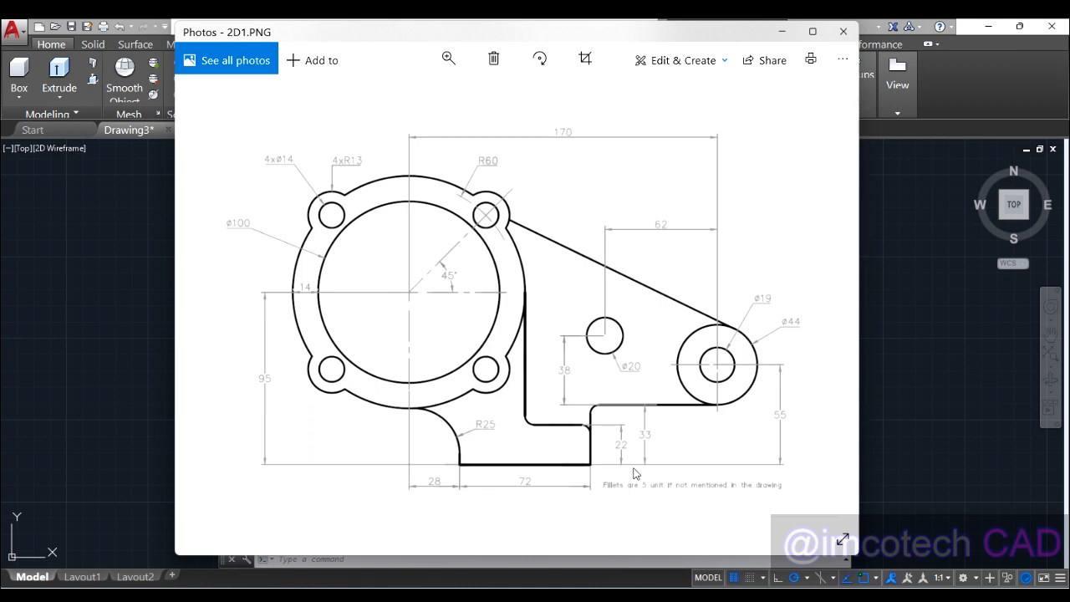
{"action": "scroll", "coordinate": [651, 487], "scroll_direction": "up", "scroll_amount": 5}
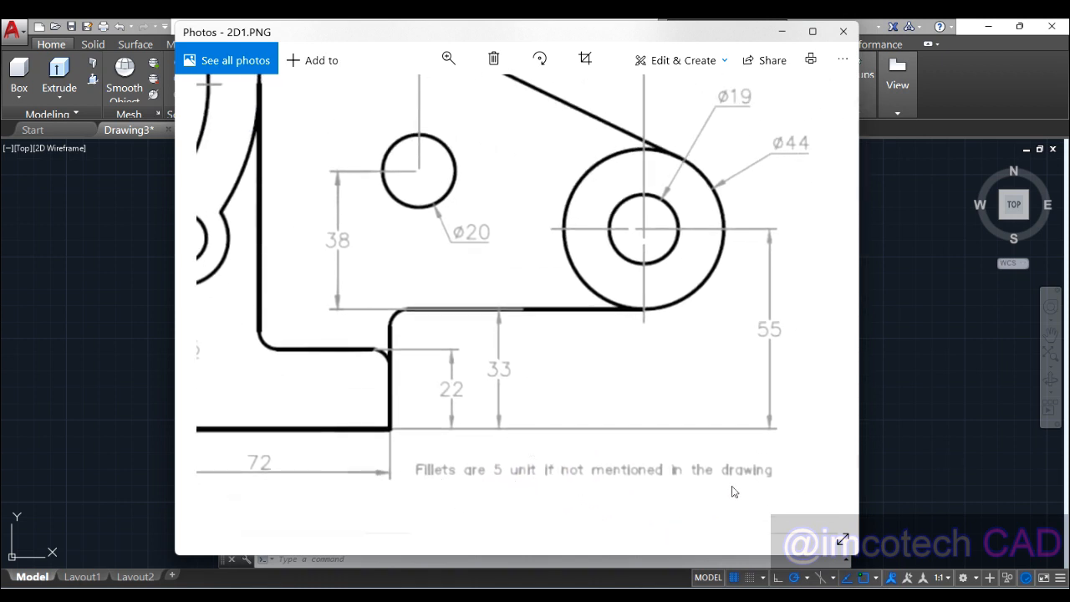
{"action": "double_click", "coordinate": [596, 372]}
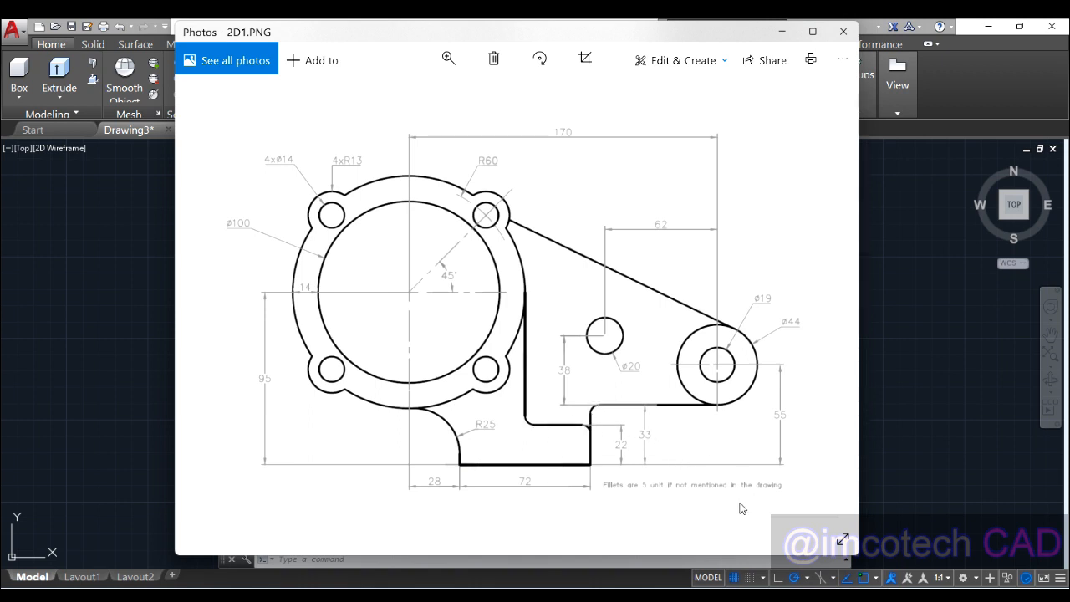
{"action": "key", "text": "alt+Tab"}
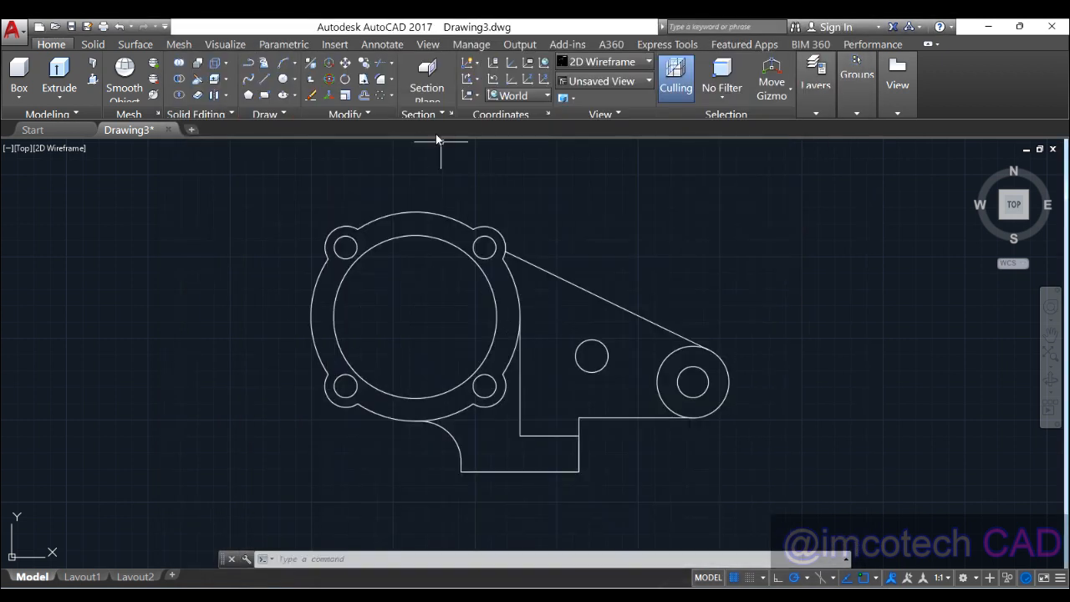
Start a multiple Fillet with radius 5 and round the inner corner between the vertical web line and the foot's upper horizontal line.
{"action": "left_click", "coordinate": [380, 79]}
{"action": "type", "text": "R"}
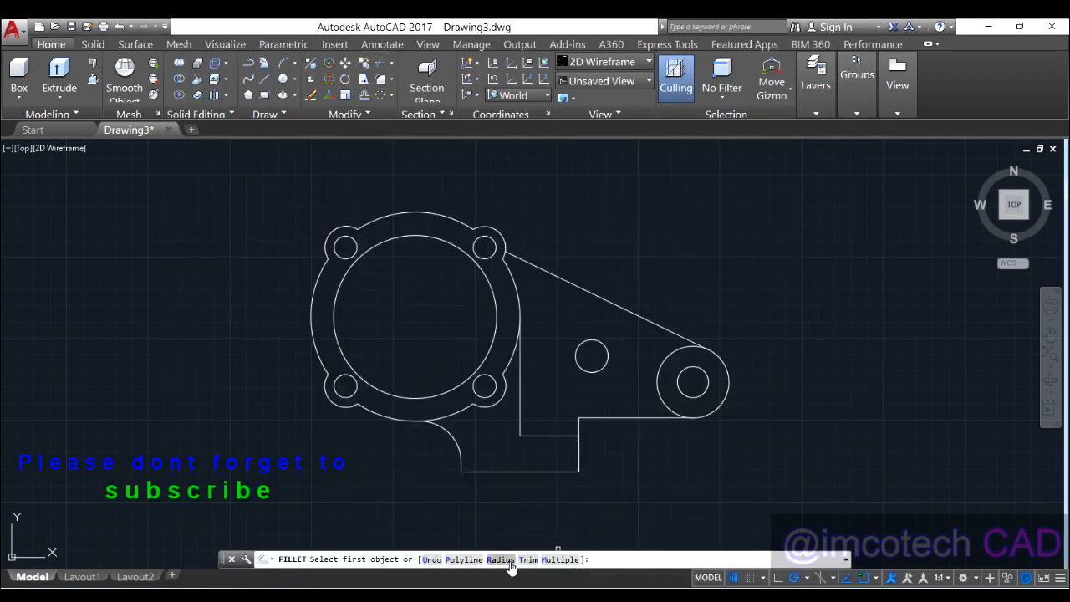
{"action": "key", "text": "Return"}
{"action": "type", "text": "5"}
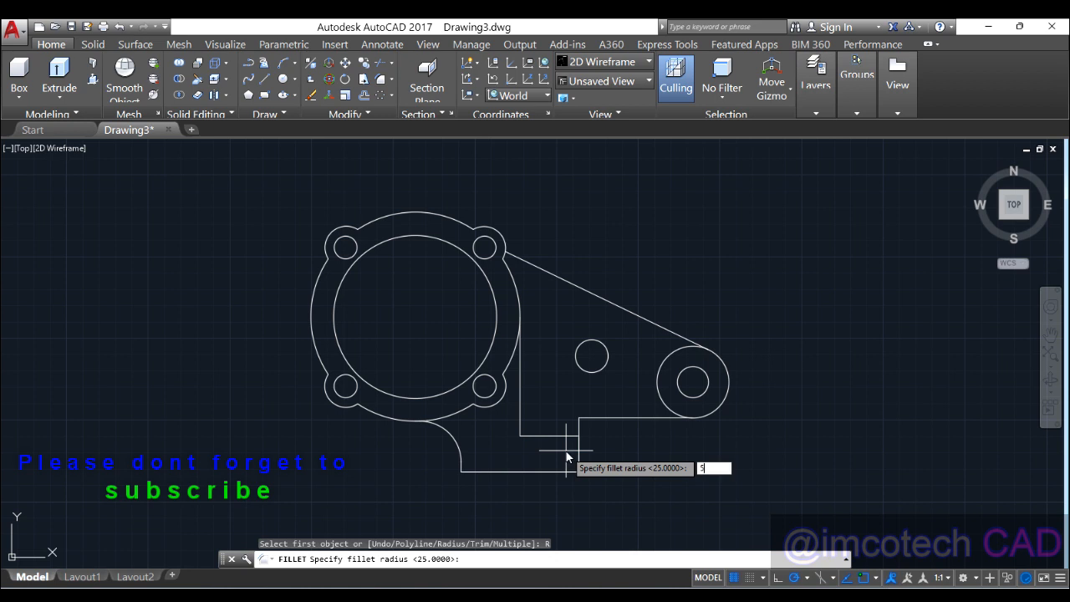
{"action": "key", "text": "Return"}
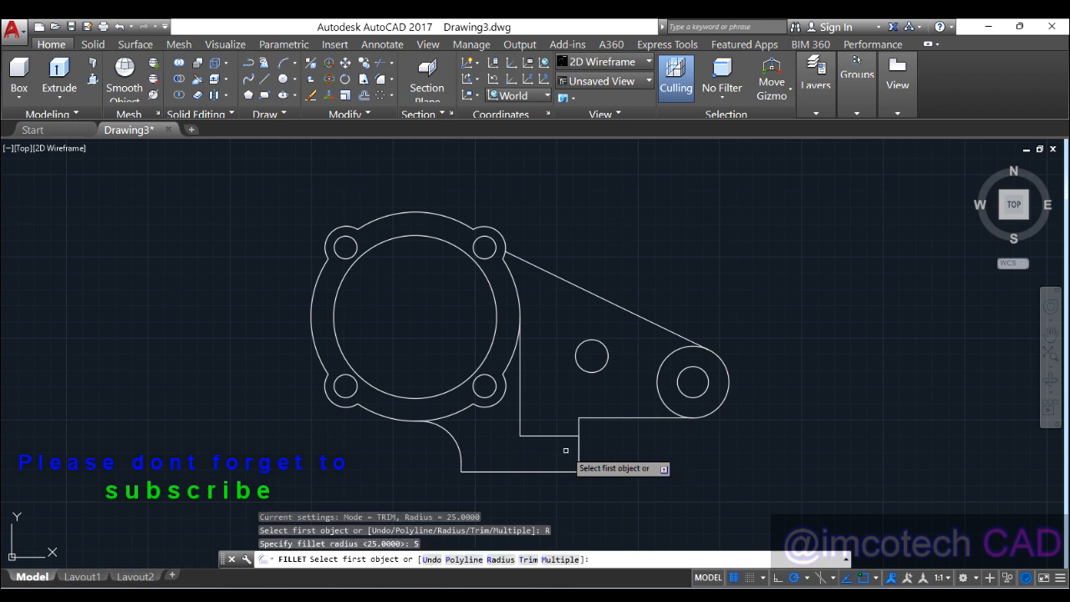
{"action": "left_click", "coordinate": [558, 557]}
{"action": "scroll", "coordinate": [541, 458], "scroll_direction": "up", "scroll_amount": 2}
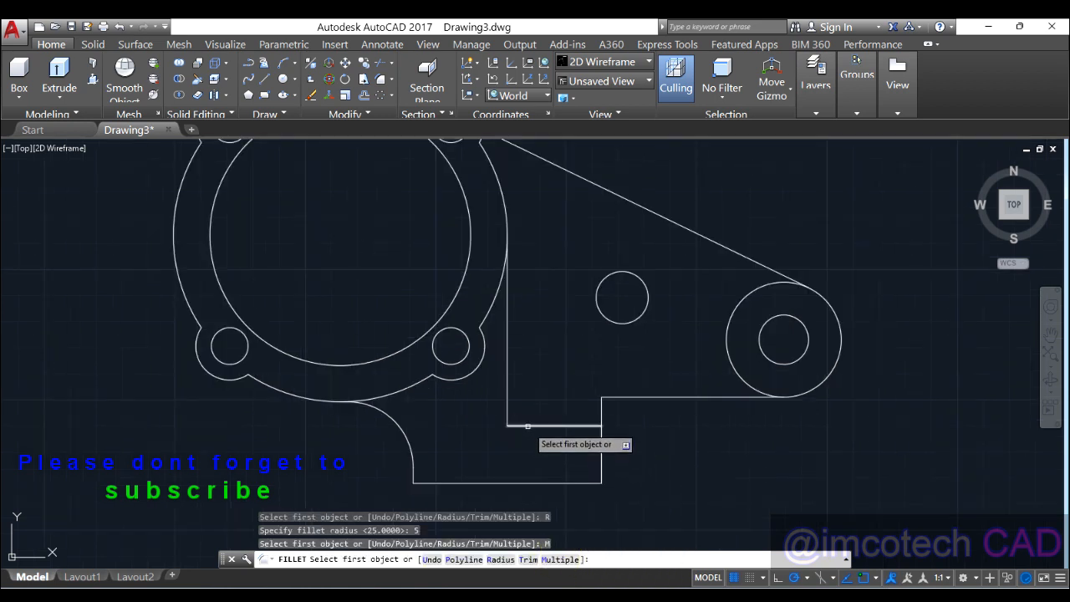
{"action": "left_click", "coordinate": [528, 425]}
{"action": "left_click", "coordinate": [507, 415]}
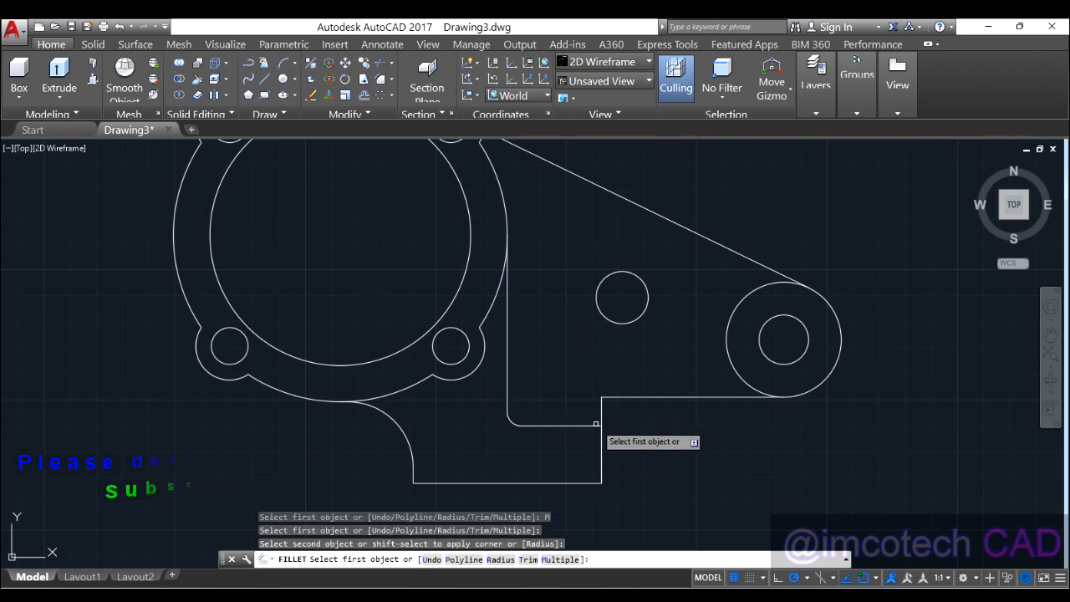
Fillet the foot's upper line into its right vertical edge, and that edge into the arm's lower line, and compare with the reference image.
{"action": "left_click", "coordinate": [587, 427]}
{"action": "left_click", "coordinate": [601, 435]}
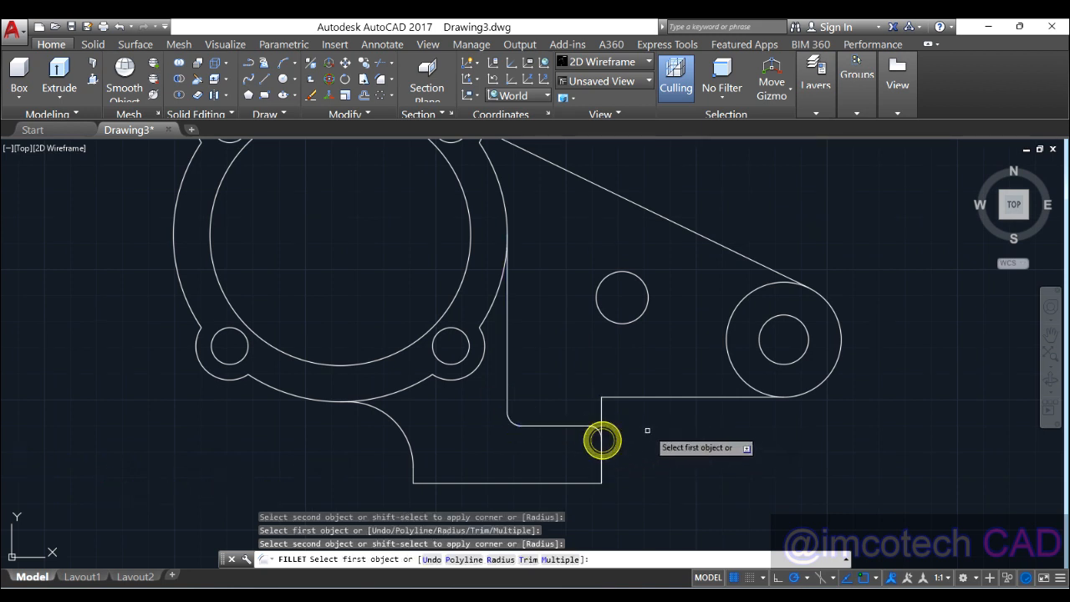
{"action": "left_click", "coordinate": [602, 407]}
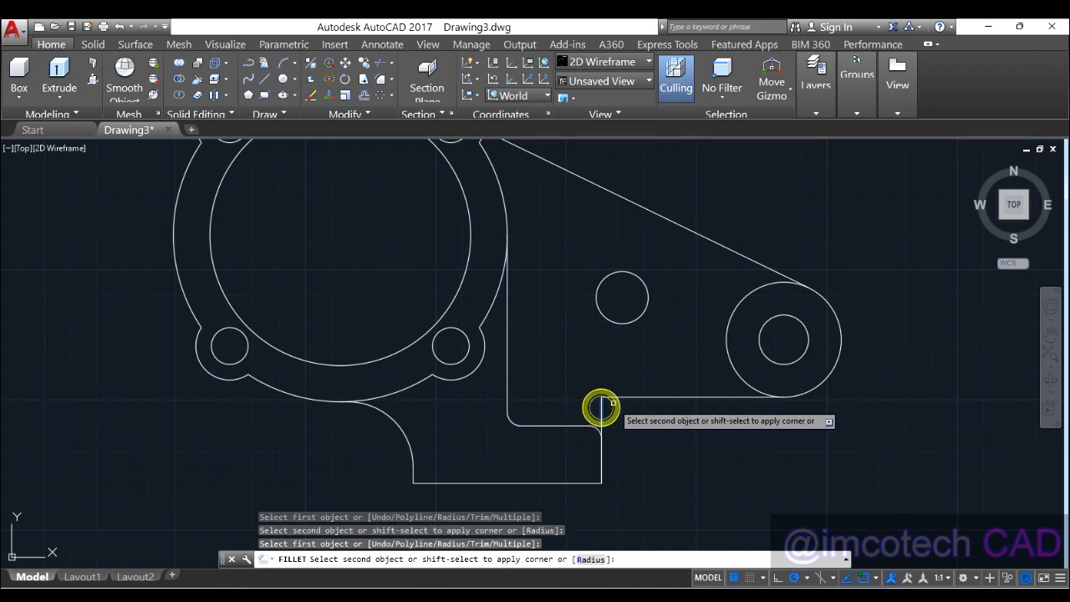
{"action": "left_click", "coordinate": [619, 398]}
{"action": "right_click", "coordinate": [652, 357]}
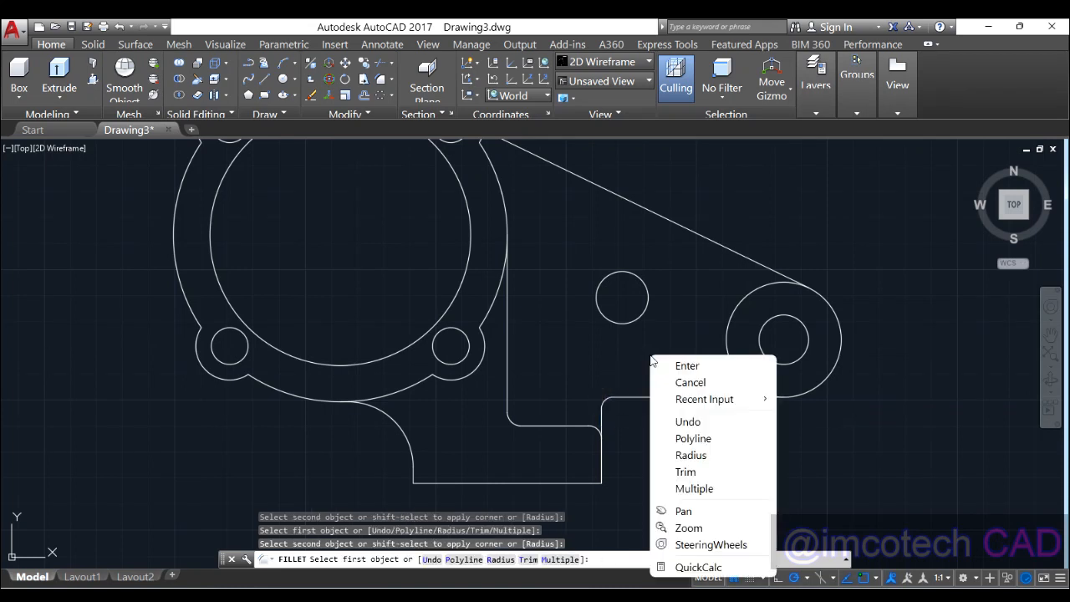
{"action": "left_click", "coordinate": [670, 367]}
{"action": "scroll", "coordinate": [660, 368], "scroll_direction": "down", "scroll_amount": 3}
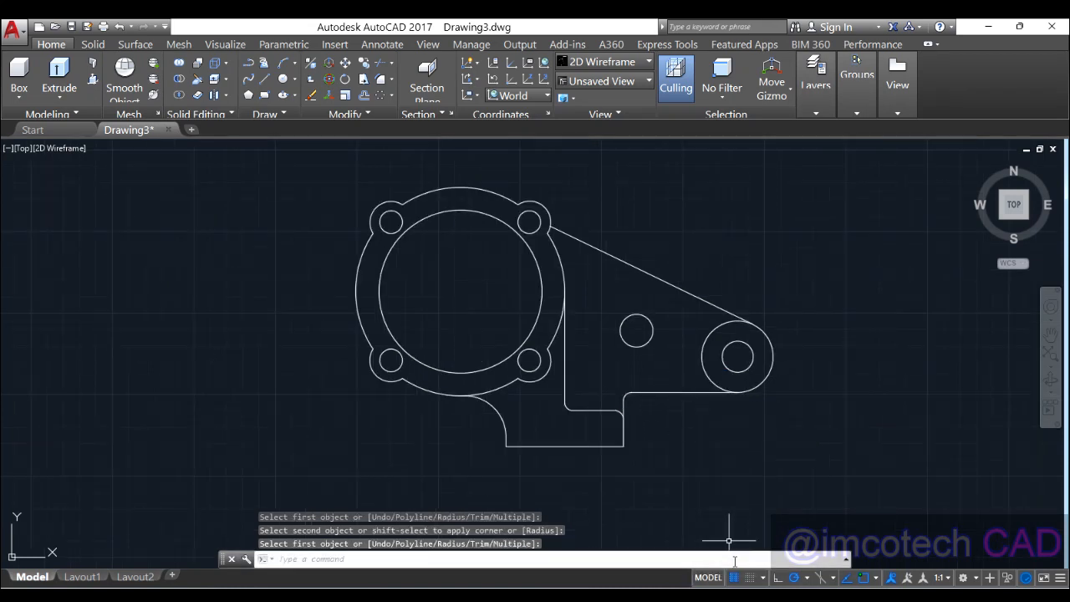
{"action": "key", "text": "alt+Tab"}
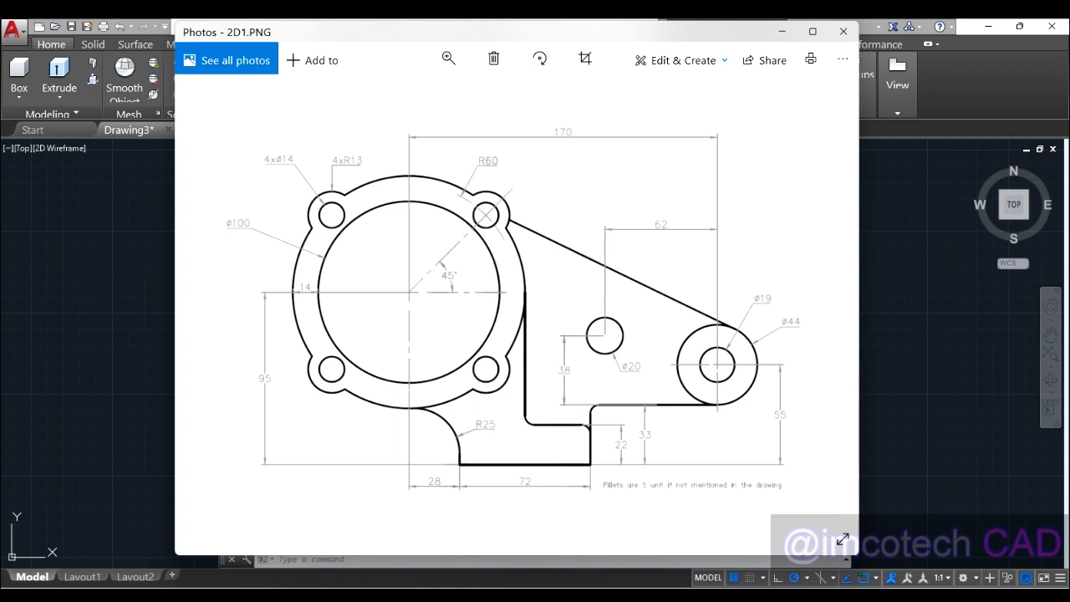
{"action": "key", "text": "alt+Tab"}
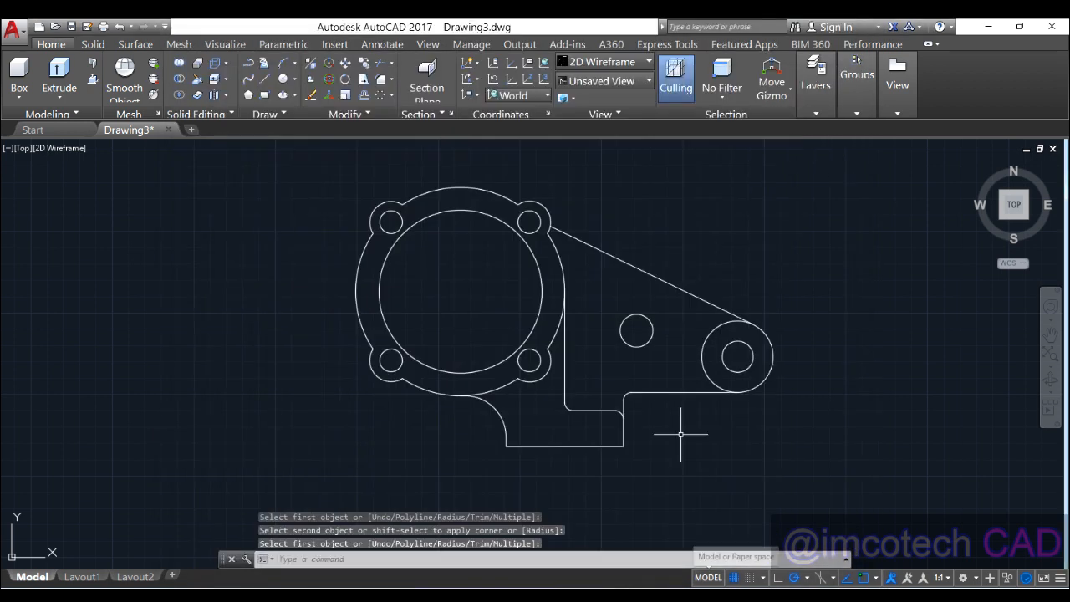
Select the whole bracket drawing and join its connected lines and arcs with the Join command.
{"action": "left_click", "coordinate": [281, 162]}
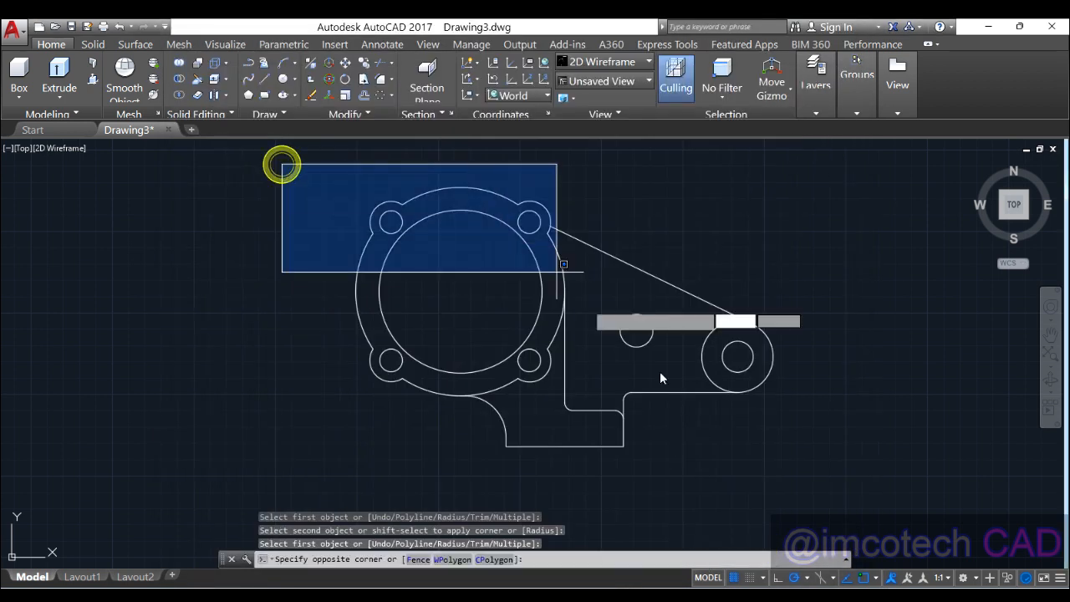
{"action": "left_click", "coordinate": [818, 487]}
{"action": "type", "text": "J"}
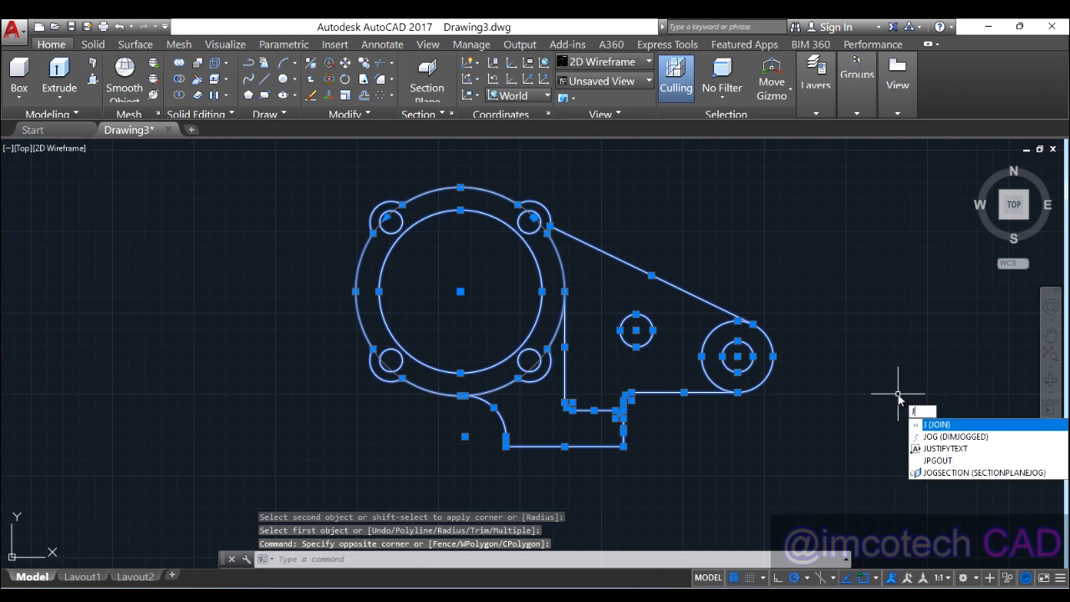
{"action": "key", "text": "Return"}
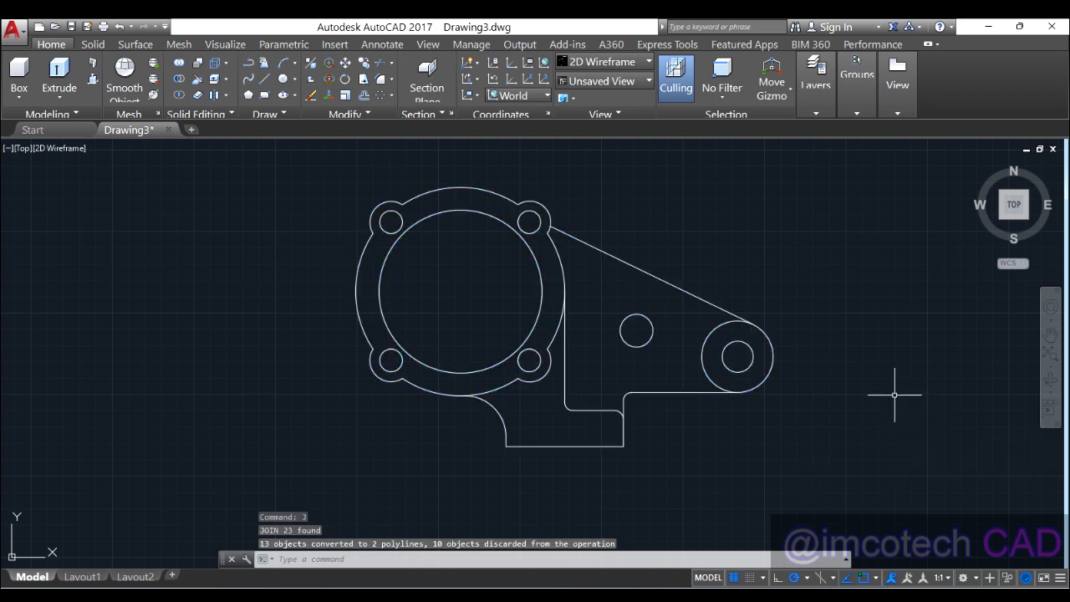